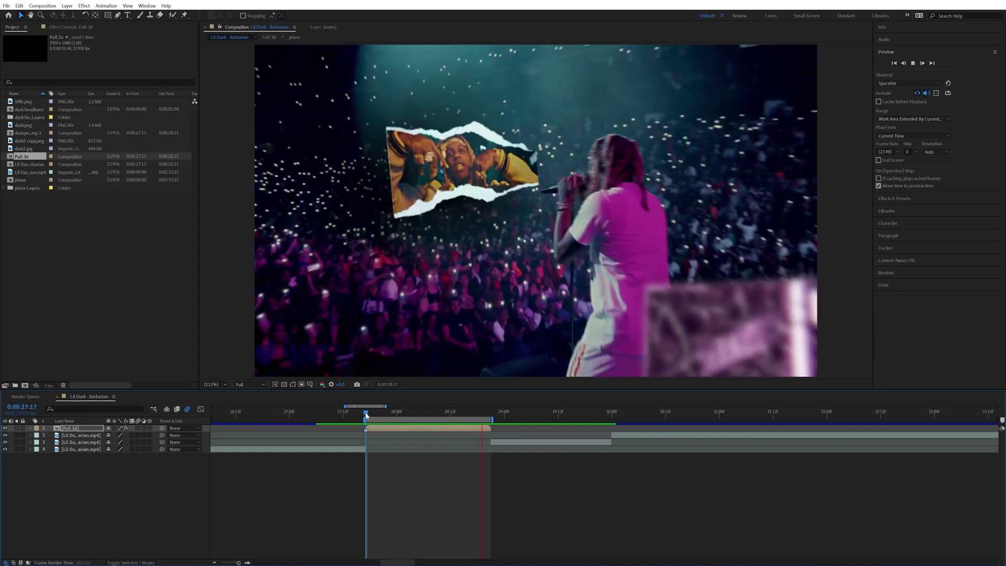
Stop the preview and save the composition frame at 0:00:29:12 as a still image.
{"action": "key", "text": "space"}
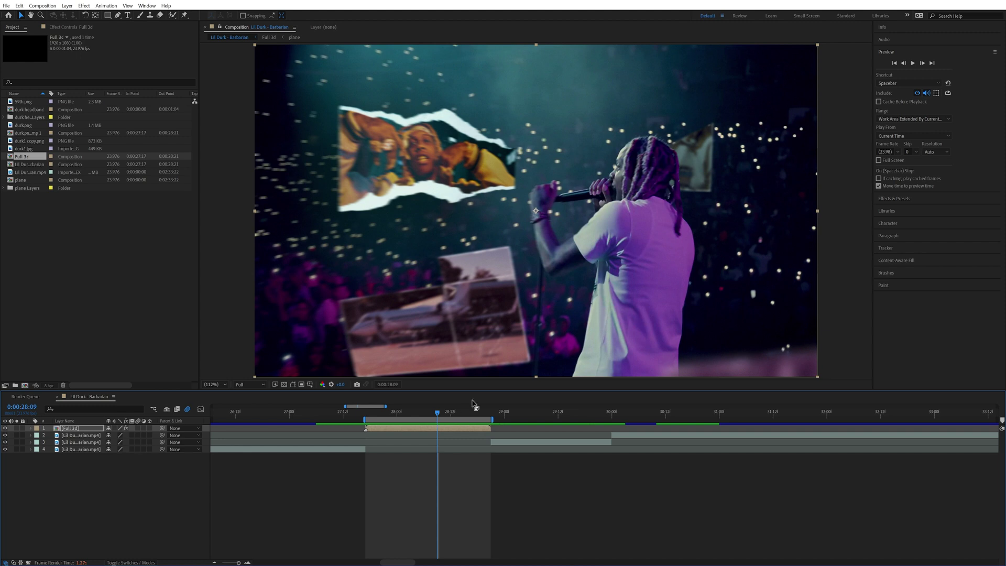
{"action": "left_click", "coordinate": [558, 412]}
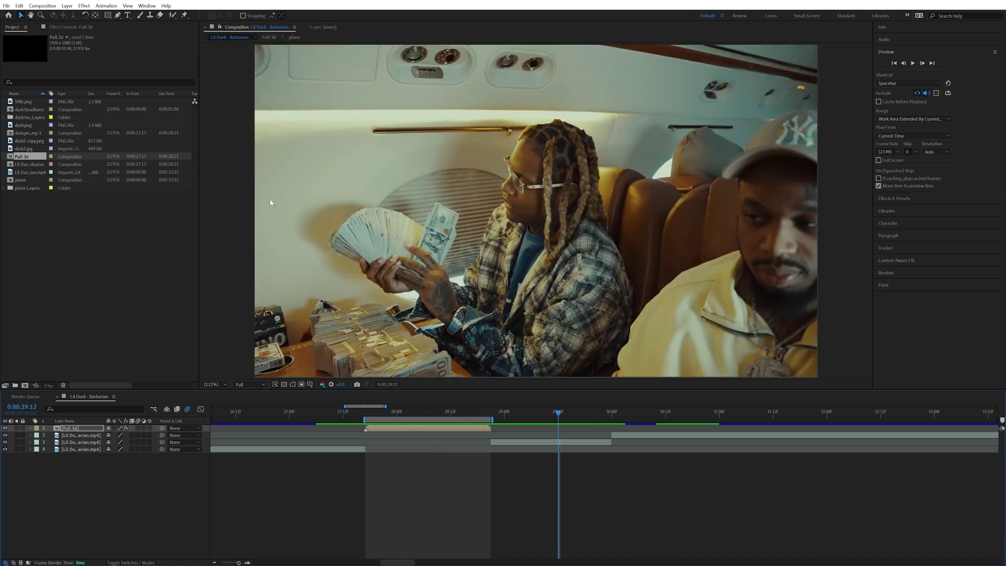
{"action": "left_click", "coordinate": [45, 6]}
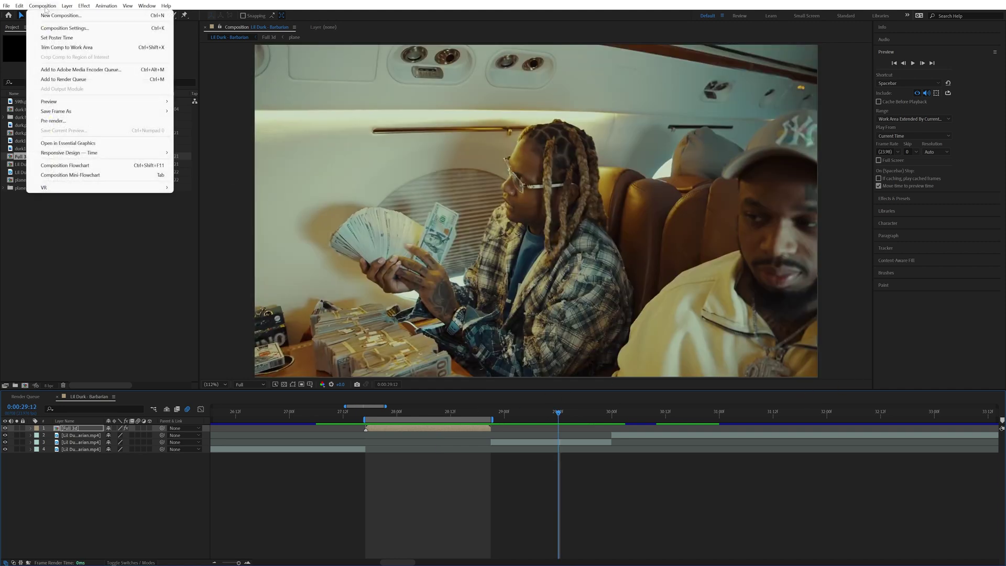
{"action": "mouse_move", "coordinate": [105, 108]}
{"action": "left_click", "coordinate": [199, 111]}
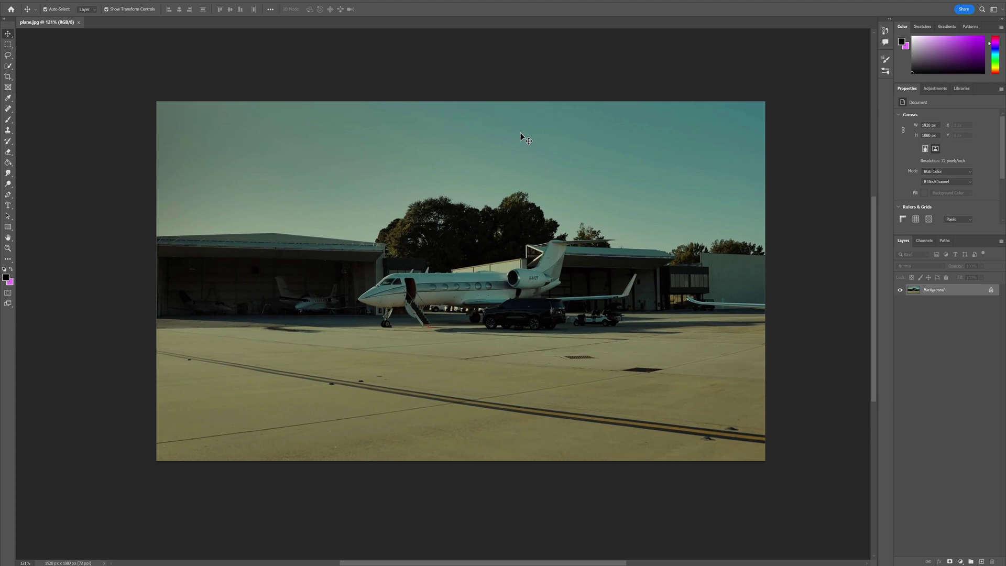
Place the blackrip21 texture from the Rips and Folds v2 folder over the plane photo and scale it down to leave a margin.
{"action": "key", "text": "alt+Tab"}
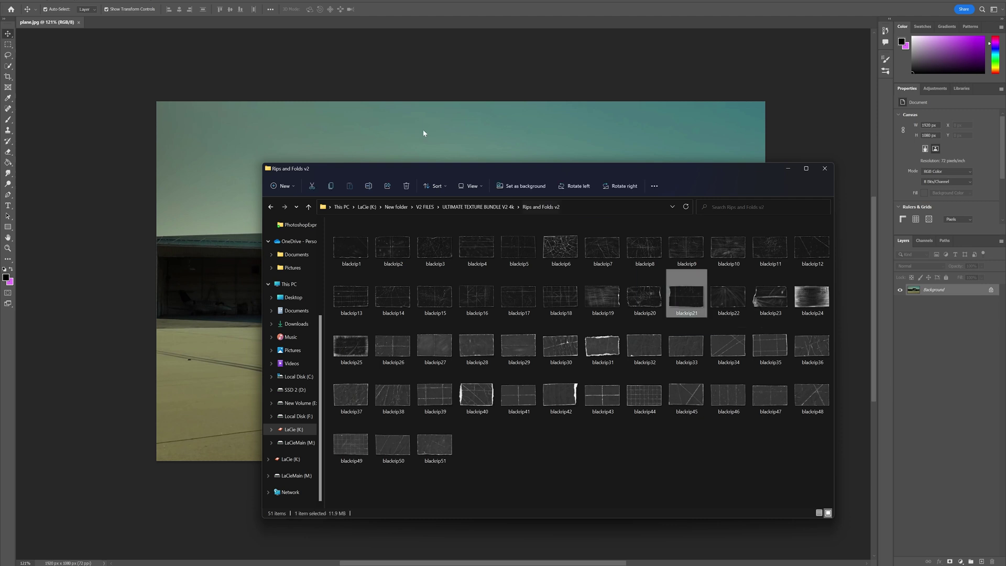
{"action": "left_click_drag", "start_coordinate": [423, 133], "coordinate": [423, 131]}
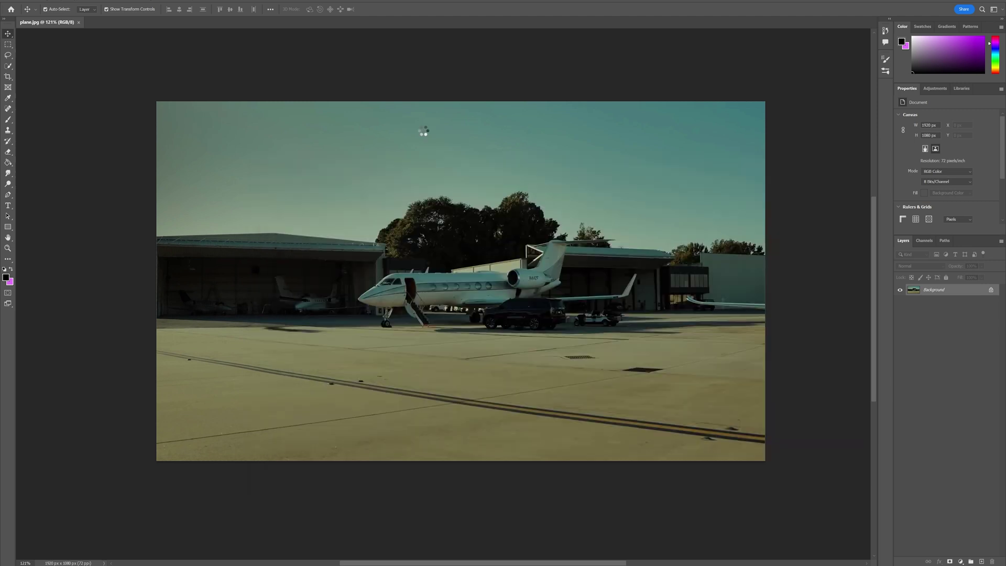
{"action": "key", "text": "Return"}
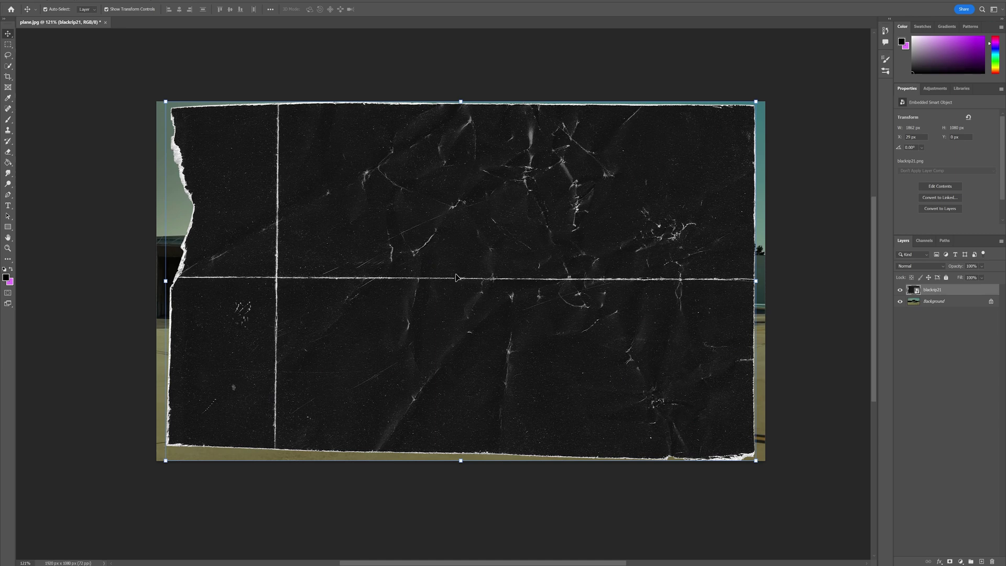
{"action": "left_click_drag", "start_coordinate": [750, 287], "coordinate": [717, 286]}
{"action": "left_click_drag", "start_coordinate": [488, 286], "coordinate": [503, 286]}
{"action": "key", "text": "Return"}
Unlock the plane photo, stack it above the blackrip21 texture and set its blend mode to Screen.
{"action": "left_click", "coordinate": [990, 303]}
{"action": "left_click_drag", "start_coordinate": [966, 305], "coordinate": [929, 286]}
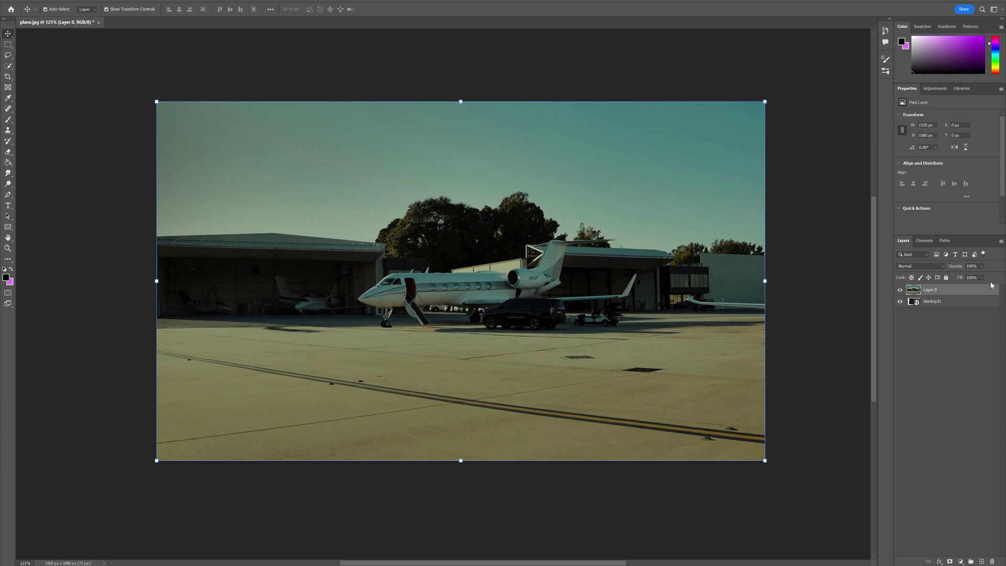
{"action": "left_click", "coordinate": [922, 267]}
{"action": "left_click", "coordinate": [914, 335]}
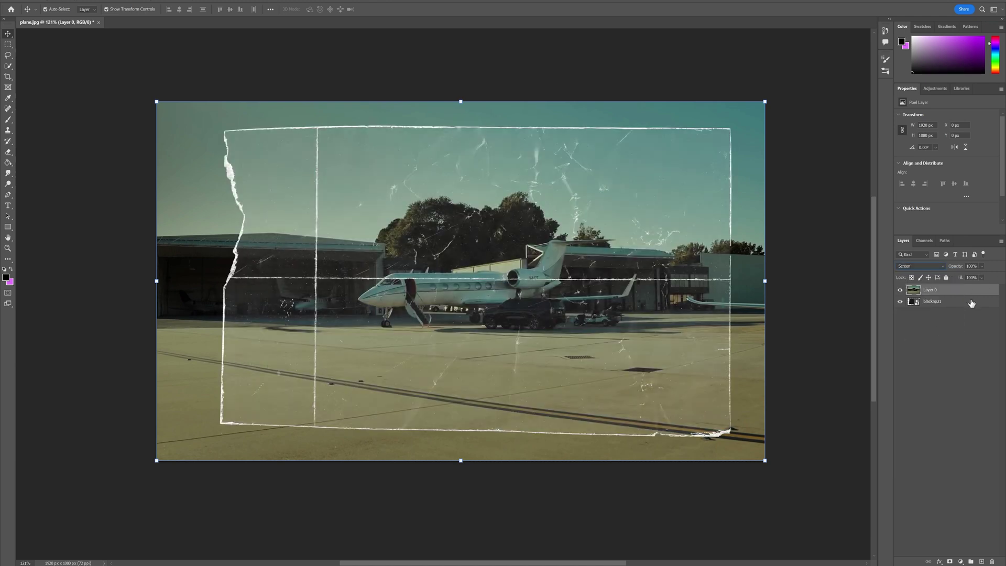
Clip the plane photo to the blackrip21 texture with a clipping mask.
{"action": "right_click", "coordinate": [952, 293]}
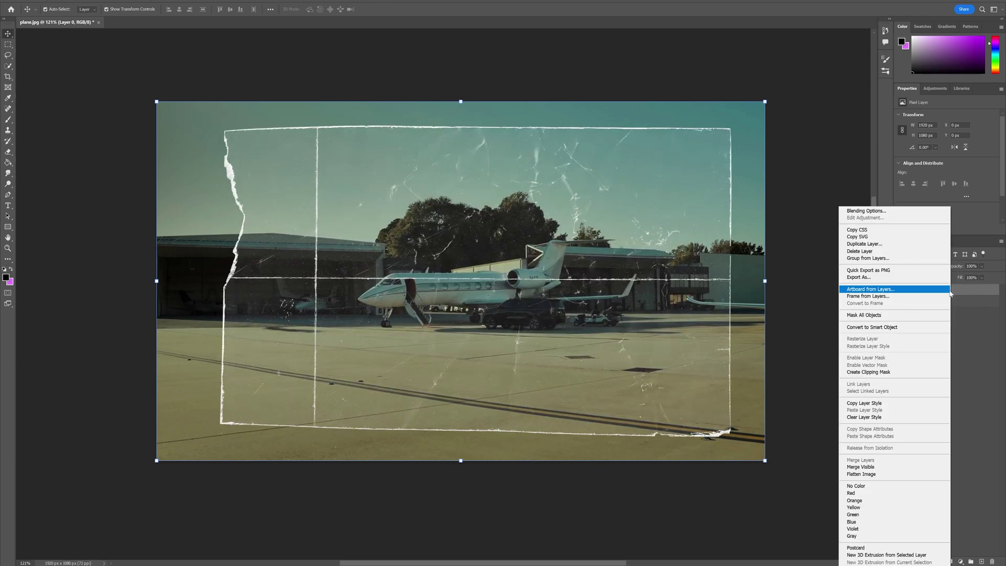
{"action": "left_click", "coordinate": [864, 372]}
{"action": "left_click", "coordinate": [795, 314]}
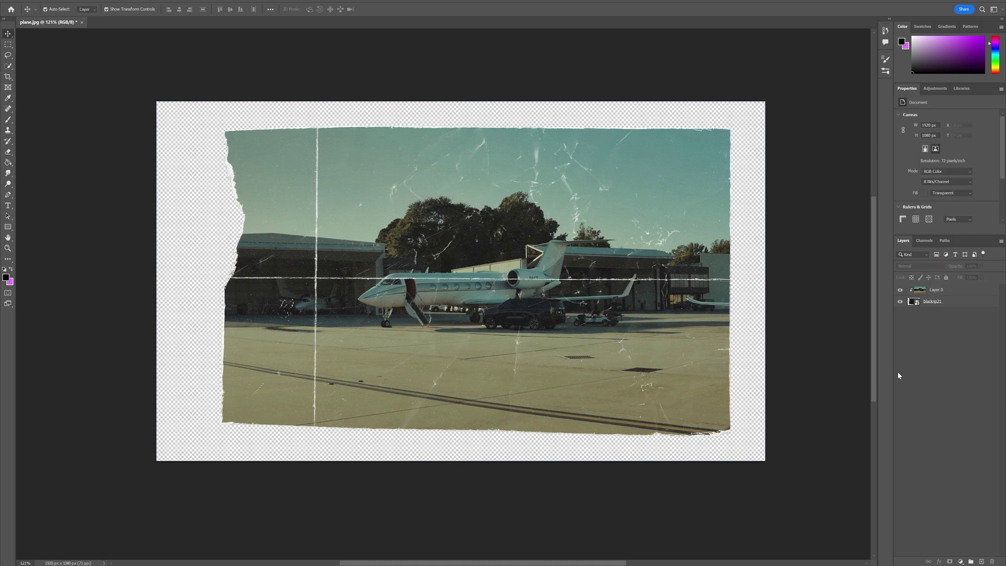
Add a new layer and place it beneath the texture at the bottom of the layer stack.
{"action": "left_click", "coordinate": [981, 561]}
{"action": "left_click_drag", "start_coordinate": [936, 290], "coordinate": [945, 335]}
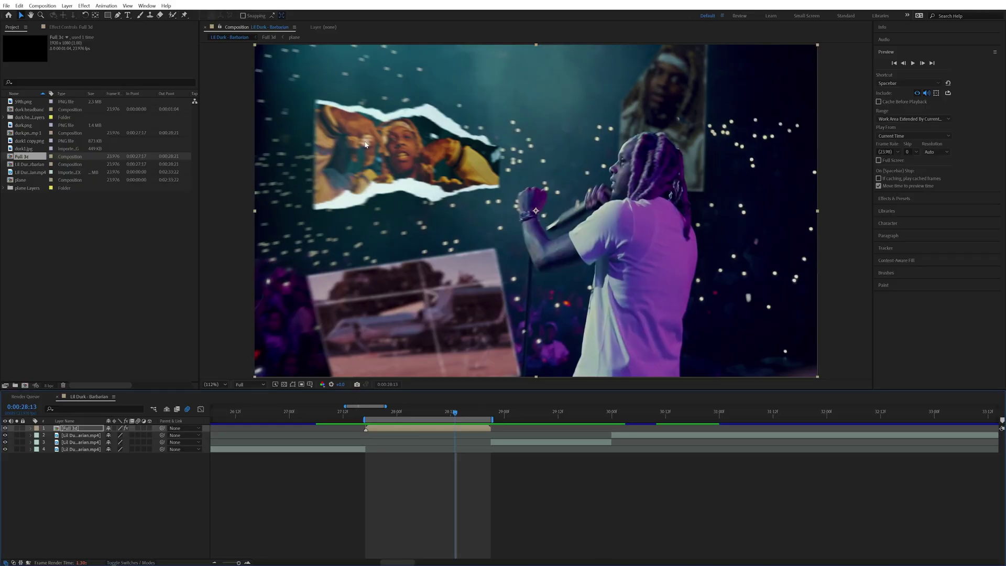
{"action": "mouse_move", "coordinate": [452, 414]}
{"action": "left_mouse_down"}
{"action": "mouse_move", "coordinate": [407, 419]}
{"action": "mouse_move", "coordinate": [437, 424]}
{"action": "mouse_move", "coordinate": [450, 414]}
{"action": "left_mouse_up"}
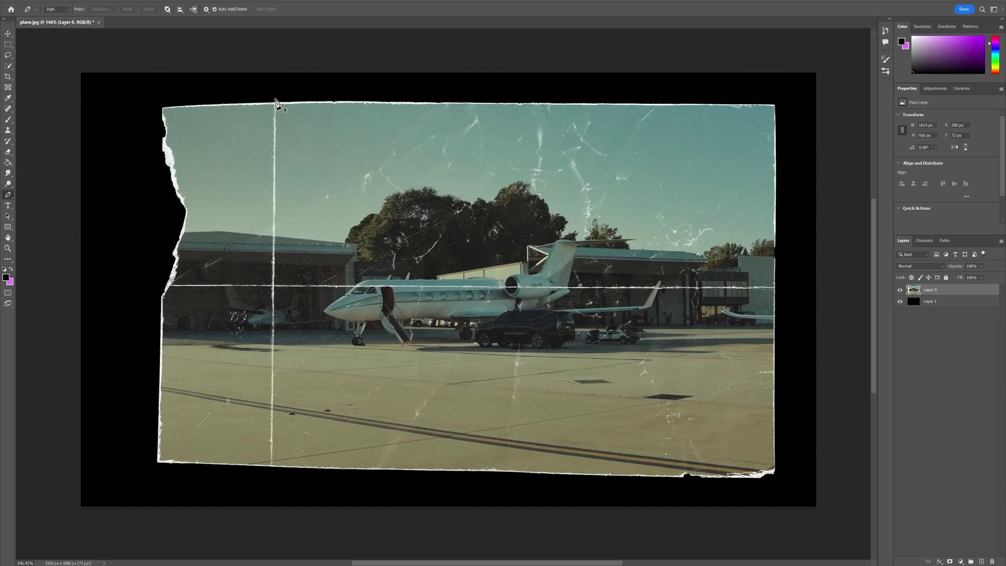
Draw a Pen path around the upper-right section of the folded photo, following the vertical and horizontal creases.
{"action": "left_click", "coordinate": [275, 98]}
{"action": "left_click", "coordinate": [272, 285]}
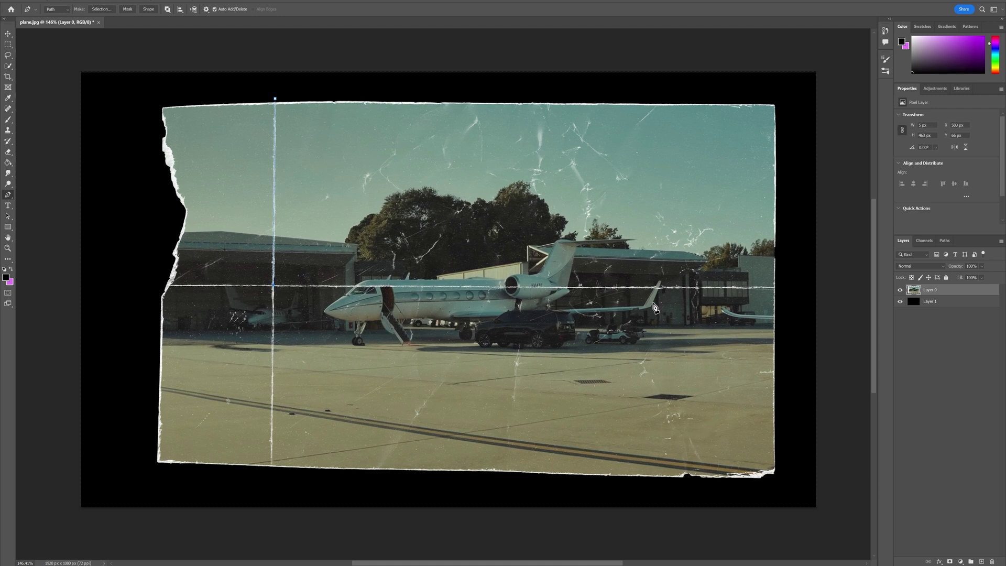
{"action": "left_click", "coordinate": [395, 286]}
{"action": "left_click", "coordinate": [478, 287]}
{"action": "left_click", "coordinate": [528, 287]}
{"action": "left_click", "coordinate": [570, 288]}
{"action": "left_click", "coordinate": [604, 287]}
{"action": "left_click", "coordinate": [651, 288]}
{"action": "left_click", "coordinate": [681, 288]}
{"action": "left_click", "coordinate": [710, 287]}
{"action": "left_click", "coordinate": [735, 287]}
{"action": "left_click", "coordinate": [757, 287]}
{"action": "left_click", "coordinate": [780, 287]}
Cut the outlined upper-right section out of Layer 0 onto its own layer using a selection made from the path.
{"action": "right_click", "coordinate": [531, 165]}
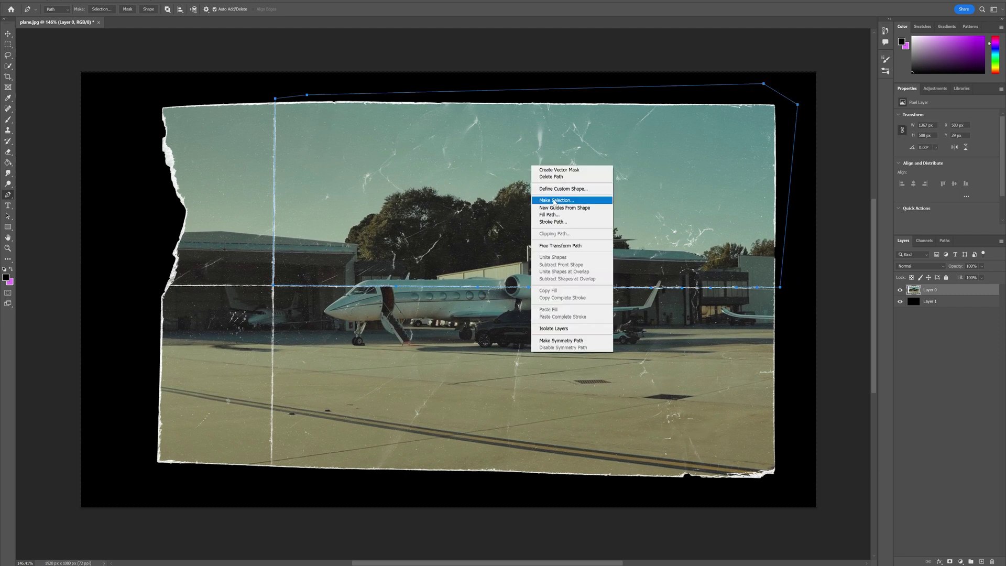
{"action": "left_click", "coordinate": [552, 201]}
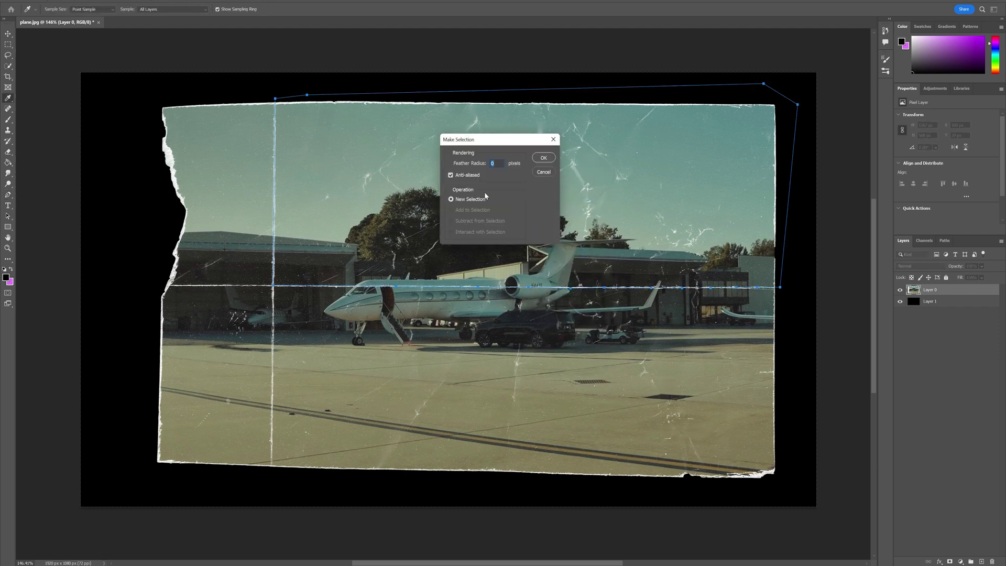
{"action": "left_click", "coordinate": [543, 157]}
{"action": "key", "text": "ctrl+j"}
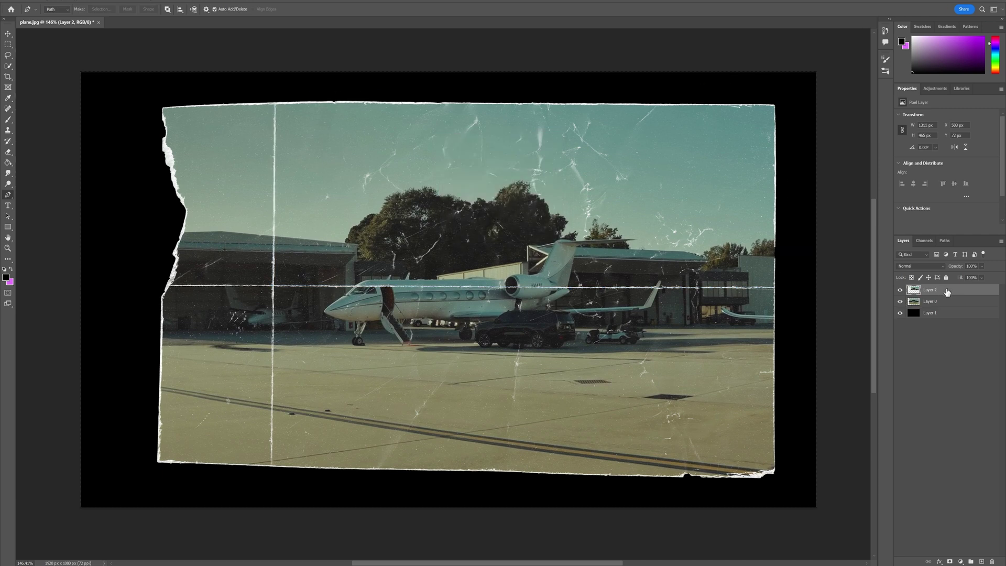
{"action": "left_click", "coordinate": [914, 291], "text": "ctrl"}
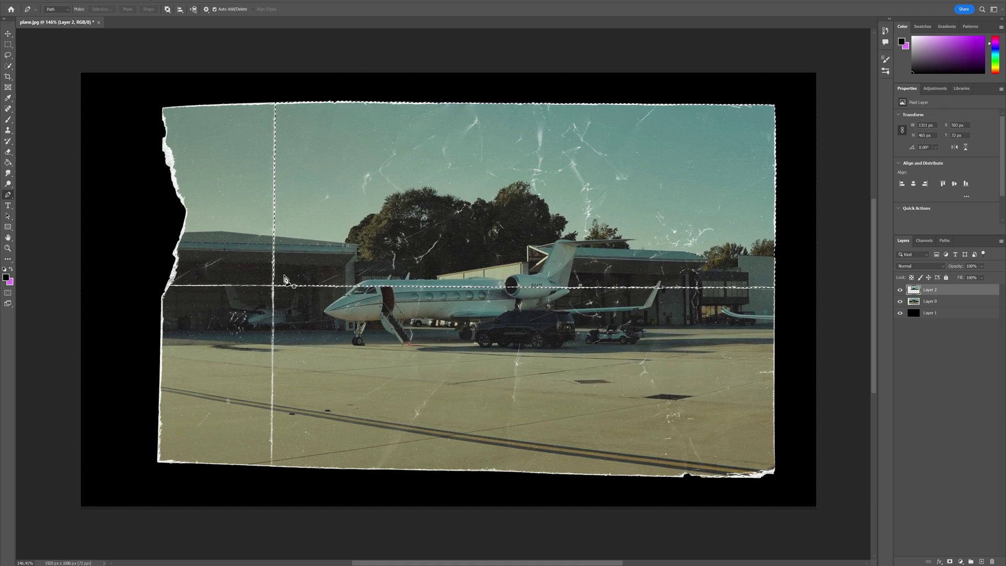
{"action": "left_click", "coordinate": [939, 304]}
{"action": "key", "text": "ctrl+d"}
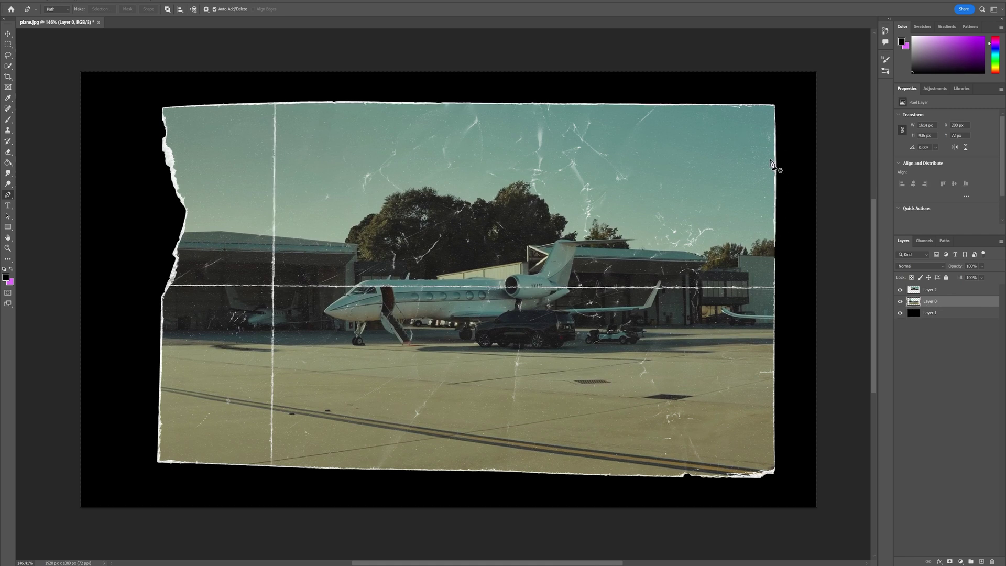
Check the separated pieces one at a time, leaving Layer 2 hidden and Layer 0 shown.
{"action": "left_click", "coordinate": [899, 290]}
{"action": "left_click", "coordinate": [899, 290]}
{"action": "left_click", "coordinate": [899, 302]}
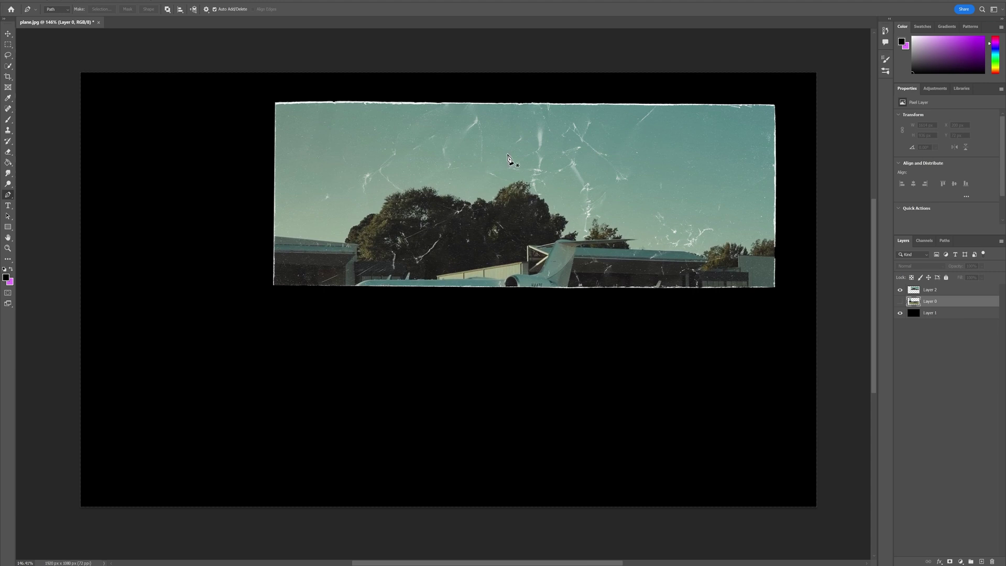
{"action": "left_click", "coordinate": [899, 290]}
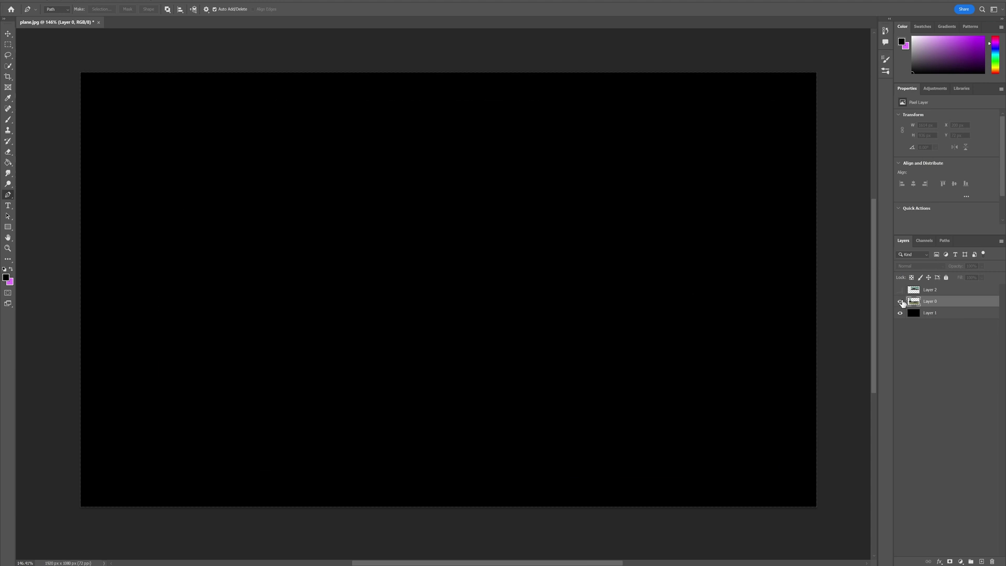
{"action": "left_click", "coordinate": [899, 301]}
Draw a closed Pen path around the lower-right section of the photo, following the creases and enclosing its outer edges.
{"action": "scroll", "coordinate": [341, 479], "scroll_direction": "up", "scroll_amount": 2}
{"action": "left_click", "coordinate": [273, 285]}
{"action": "left_click", "coordinate": [271, 470]}
{"action": "scroll", "coordinate": [549, 505], "scroll_direction": "down", "scroll_amount": 3}
{"action": "left_click", "coordinate": [587, 496]}
{"action": "left_click", "coordinate": [789, 493]}
{"action": "left_click", "coordinate": [813, 443]}
{"action": "left_click", "coordinate": [678, 318]}
{"action": "left_click", "coordinate": [438, 319]}
{"action": "left_click", "coordinate": [407, 336]}
Cut the outlined lower-right section out of Layer 0 onto its own layer using a selection made from the path.
{"action": "right_click", "coordinate": [435, 342]}
{"action": "left_click", "coordinate": [460, 387]}
{"action": "key", "text": "Return"}
{"action": "key", "text": "ctrl+j"}
{"action": "left_click", "coordinate": [913, 301], "text": "ctrl"}
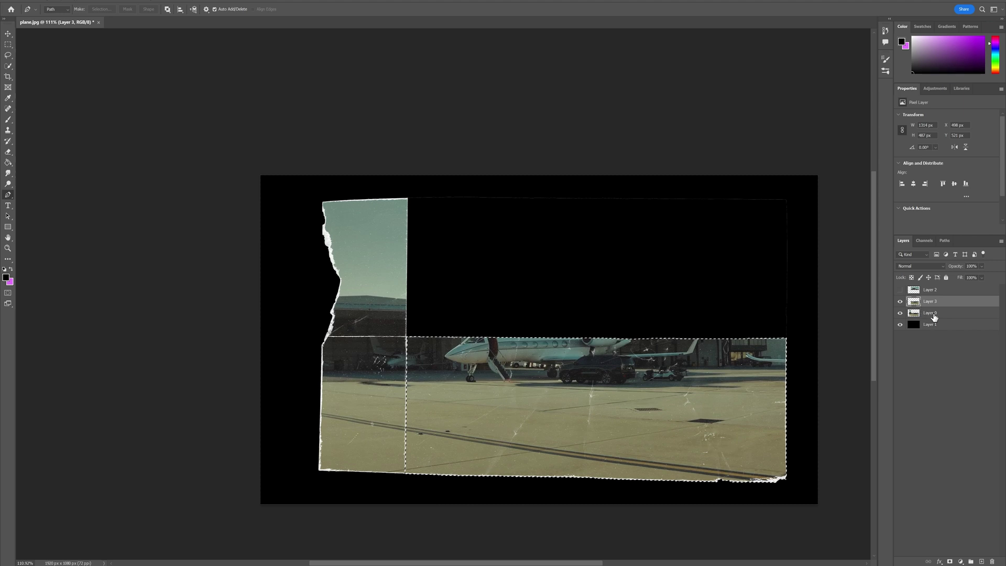
{"action": "left_click", "coordinate": [934, 314]}
{"action": "key", "text": "Delete"}
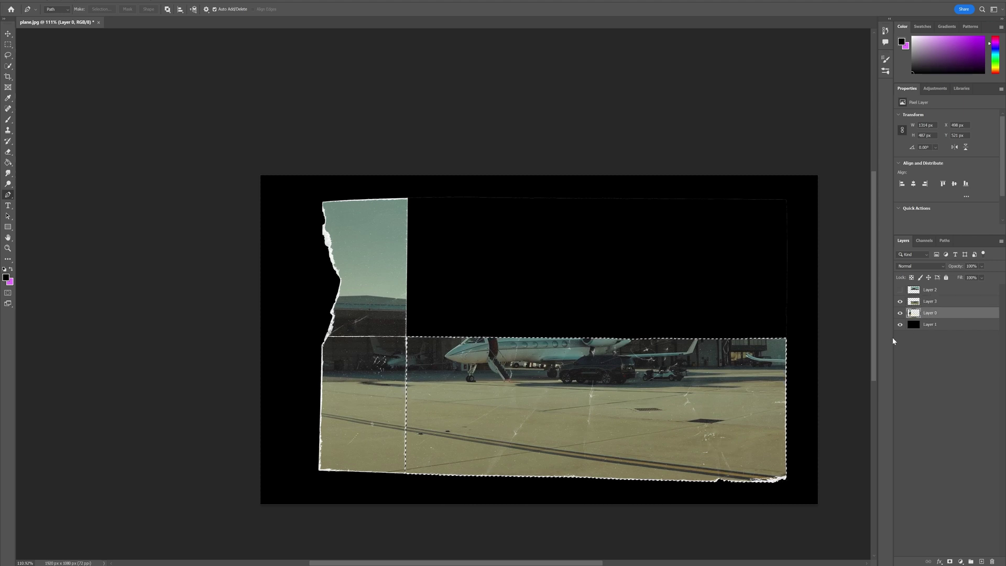
{"action": "key", "text": "ctrl+d"}
Check each piece in isolation, leaving Layer 2 and Layer 3 hidden and Layer 0 shown.
{"action": "left_click", "coordinate": [900, 301]}
{"action": "left_click", "coordinate": [899, 289]}
{"action": "left_click", "coordinate": [900, 313]}
{"action": "left_click", "coordinate": [899, 290]}
{"action": "left_click", "coordinate": [899, 301]}
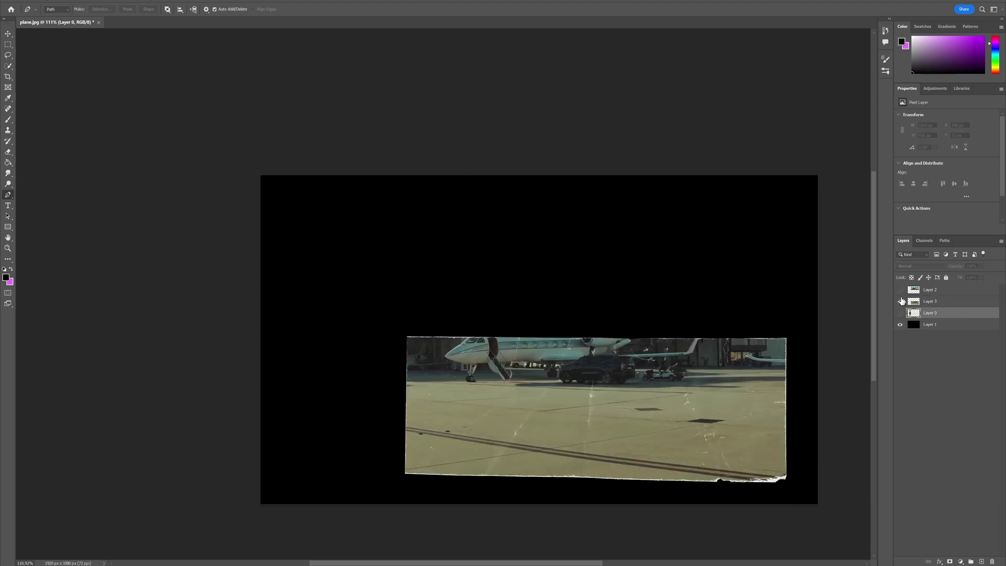
{"action": "left_click", "coordinate": [899, 290]}
{"action": "left_click", "coordinate": [900, 313]}
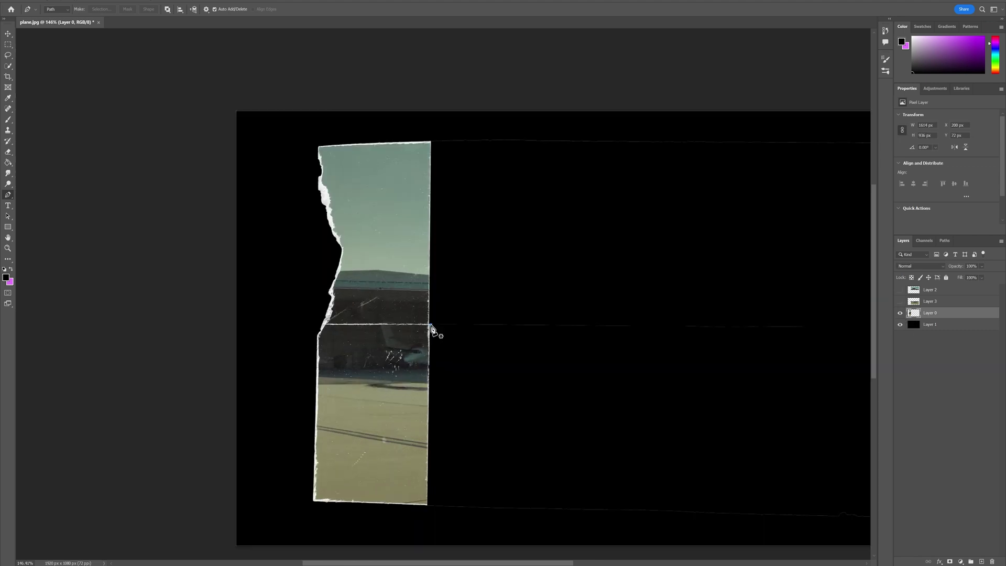
Draw a closed Pen path around the lower-left section of the remaining photo strip, starting along the horizontal crease.
{"action": "left_click", "coordinate": [431, 325]}
{"action": "left_click", "coordinate": [297, 324]}
{"action": "left_click", "coordinate": [292, 409]}
{"action": "left_click", "coordinate": [290, 505]}
{"action": "left_click", "coordinate": [360, 519]}
{"action": "left_click", "coordinate": [439, 521]}
{"action": "left_click", "coordinate": [483, 462]}
{"action": "left_click", "coordinate": [430, 324]}
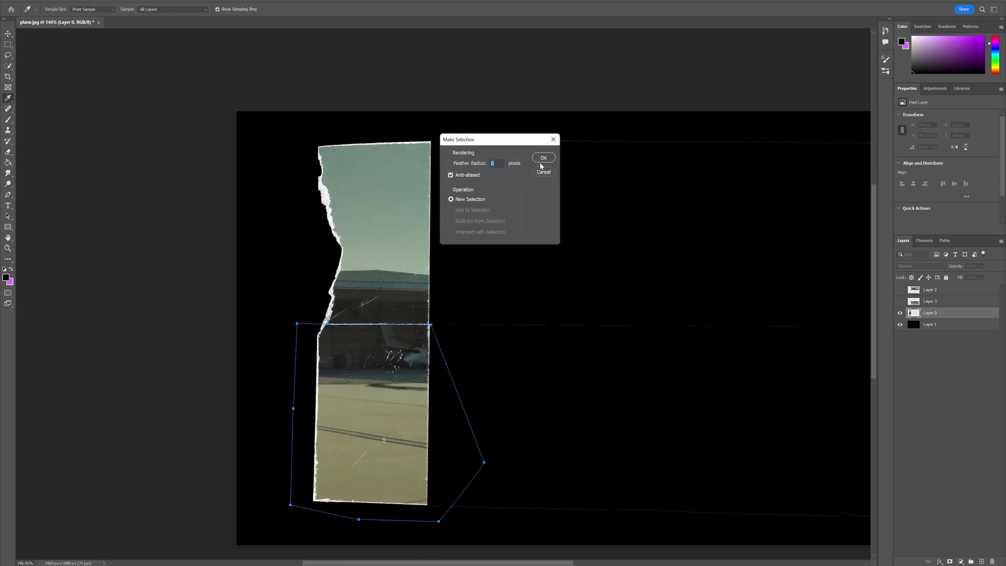
Cut the outlined lower-left section out of Layer 0 onto its own layer using a selection made from the path.
{"action": "left_click", "coordinate": [543, 159]}
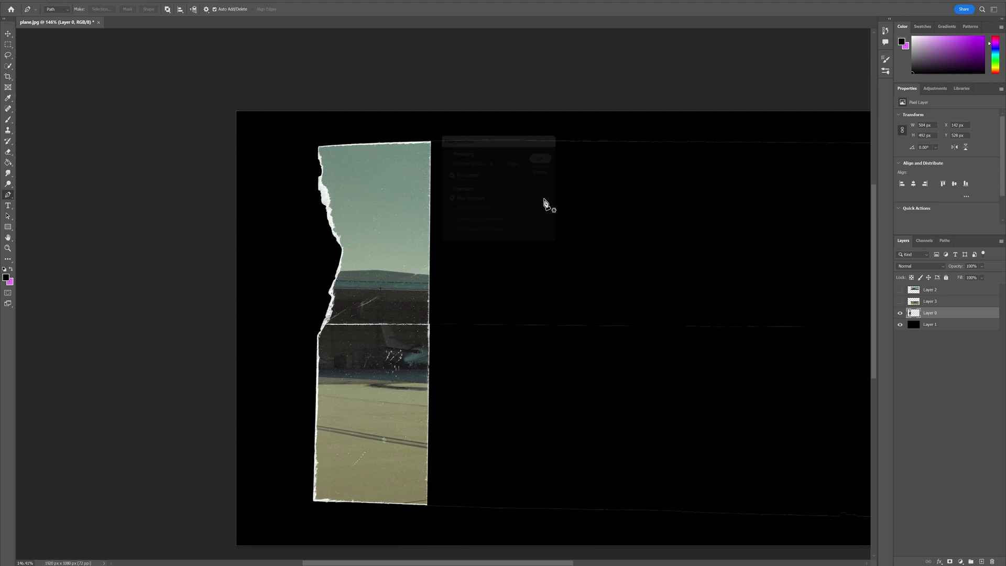
{"action": "key", "text": "ctrl+j"}
{"action": "left_click", "coordinate": [913, 313], "text": "ctrl"}
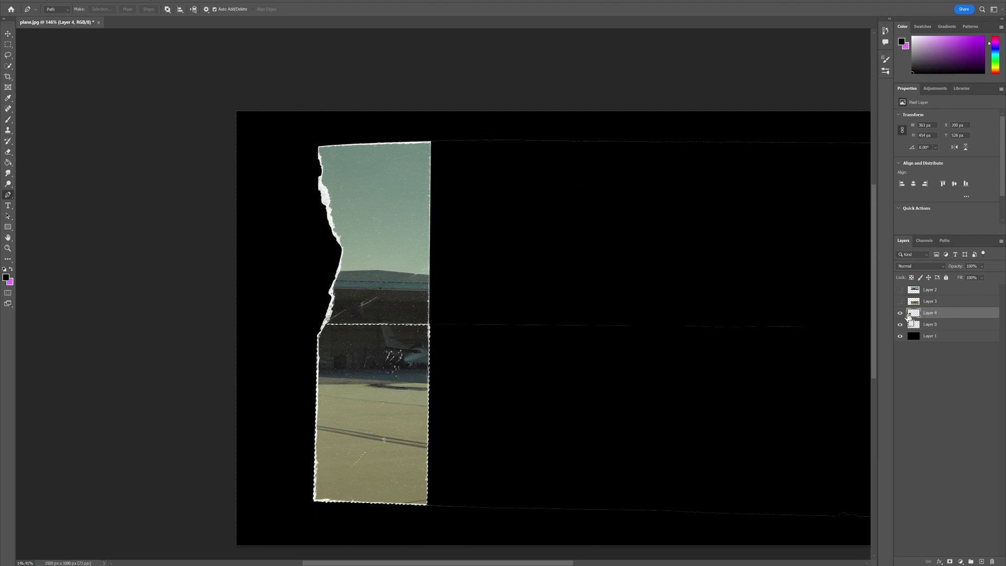
{"action": "left_click", "coordinate": [932, 325]}
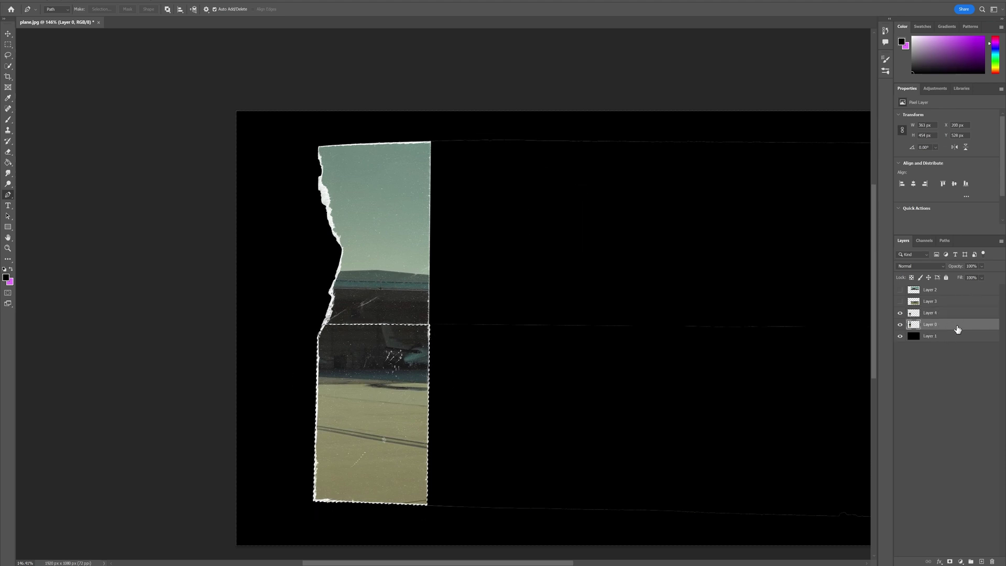
{"action": "key", "text": "Delete"}
{"action": "key", "text": "ctrl+d"}
Hide Layer 4 along with the other cut-out pieces, leaving only the upper-left piece over the black background.
{"action": "left_click", "coordinate": [900, 312]}
{"action": "left_click", "coordinate": [899, 301]}
{"action": "left_click", "coordinate": [899, 291]}
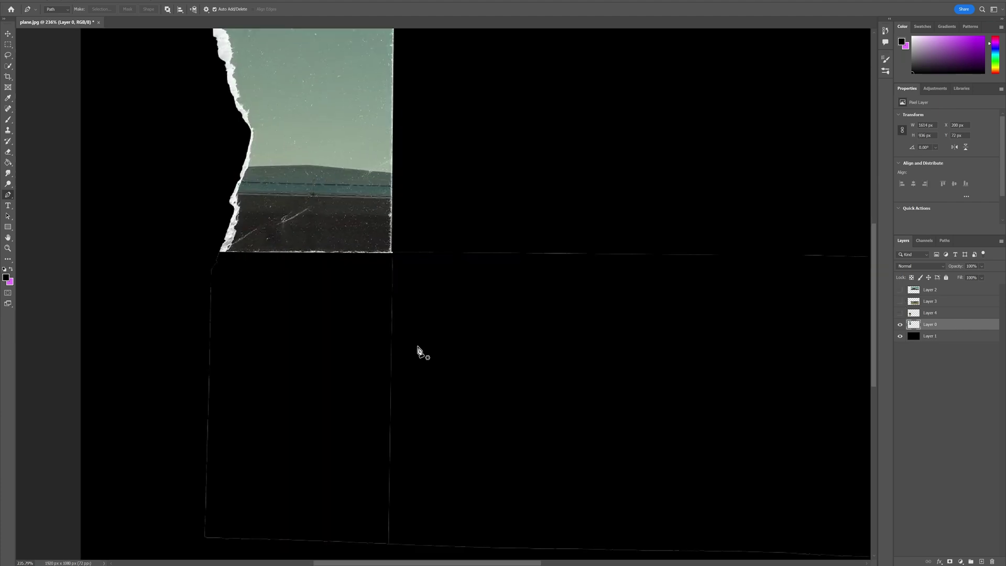
Erase the faint leftover outlines around the upper-left piece on Layer 0 with the Eraser tool.
{"action": "scroll", "coordinate": [419, 351], "scroll_direction": "up", "scroll_amount": 3}
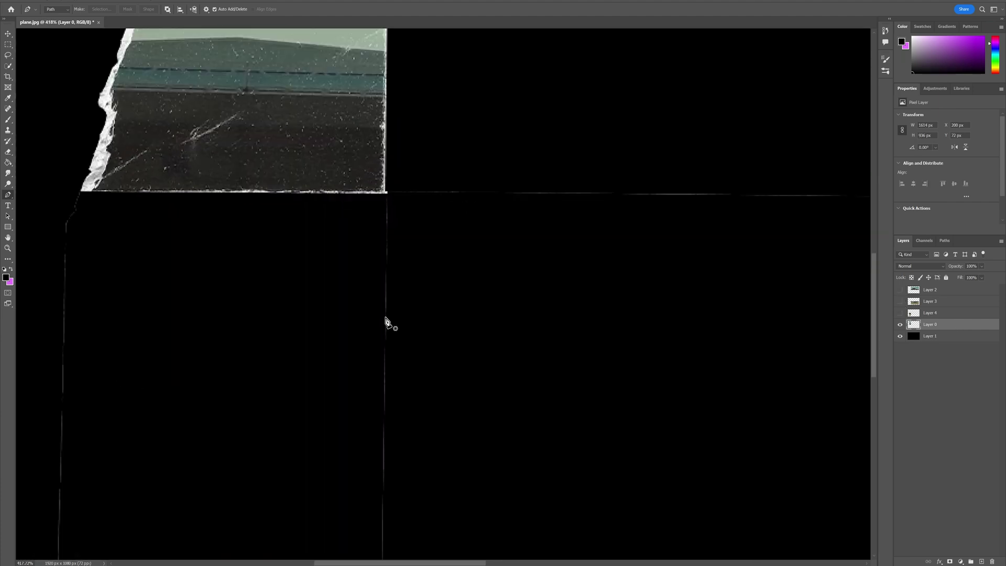
{"action": "scroll", "coordinate": [388, 328], "scroll_direction": "down", "scroll_amount": 4}
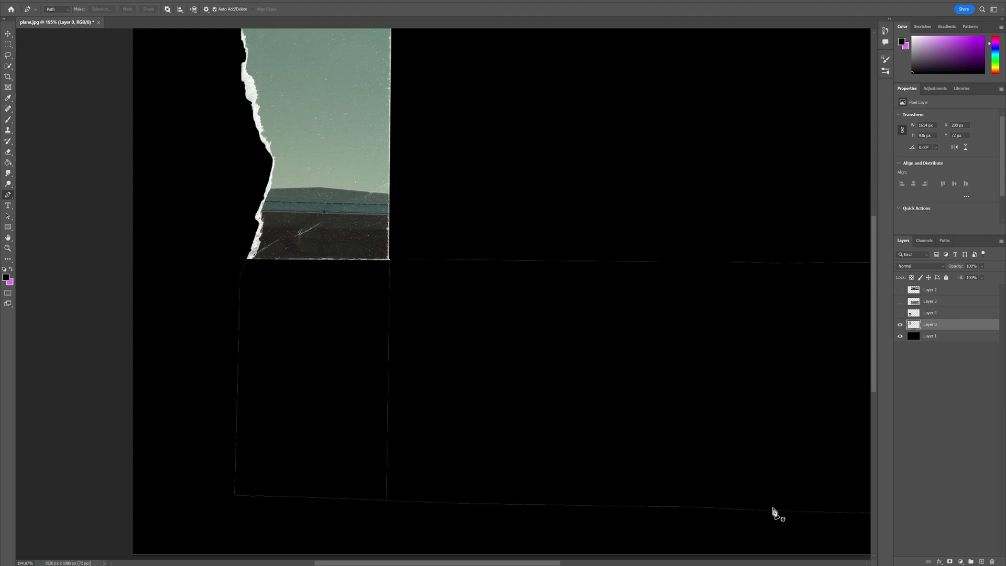
{"action": "left_click", "coordinate": [14, 153]}
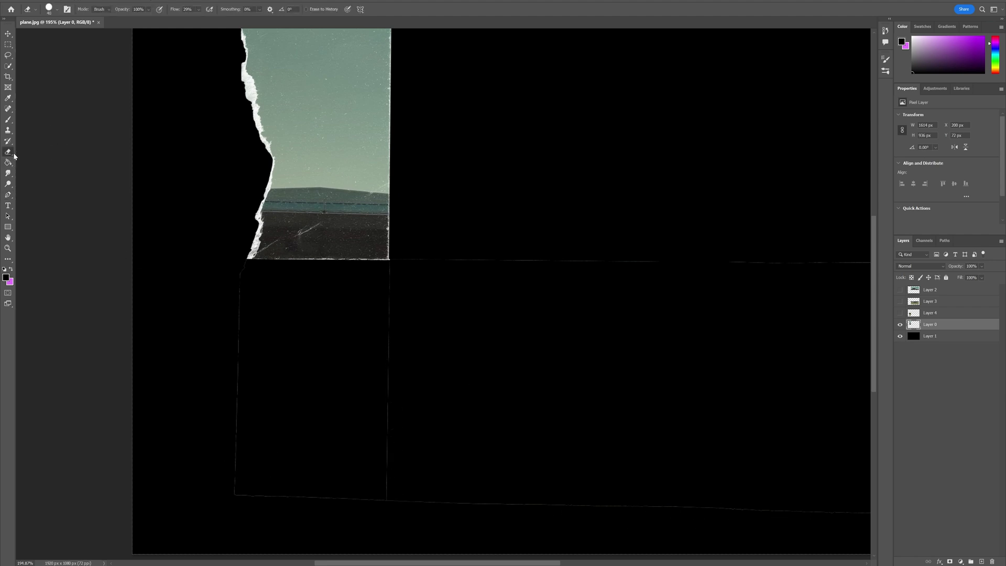
{"action": "mouse_move", "coordinate": [238, 276]}
{"action": "left_mouse_down"}
{"action": "mouse_move", "coordinate": [229, 363]}
{"action": "mouse_move", "coordinate": [236, 492]}
{"action": "mouse_move", "coordinate": [627, 514]}
{"action": "mouse_move", "coordinate": [375, 487]}
{"action": "mouse_move", "coordinate": [394, 293]}
{"action": "mouse_move", "coordinate": [386, 272]}
{"action": "left_mouse_up"}
{"action": "key", "text": "ctrl+minus"}
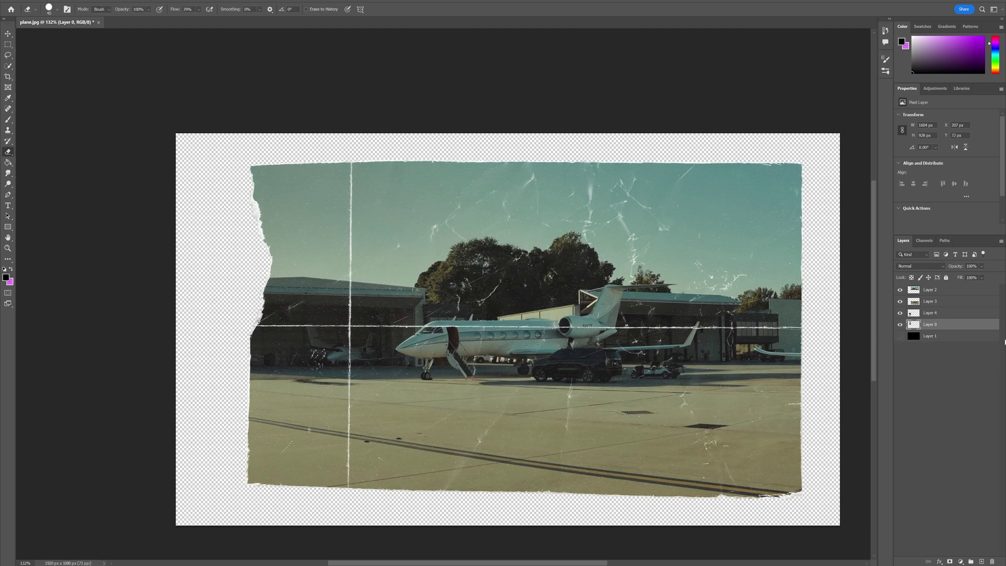
Save a copy of the layered plane document.
{"action": "left_click", "coordinate": [18, 3]}
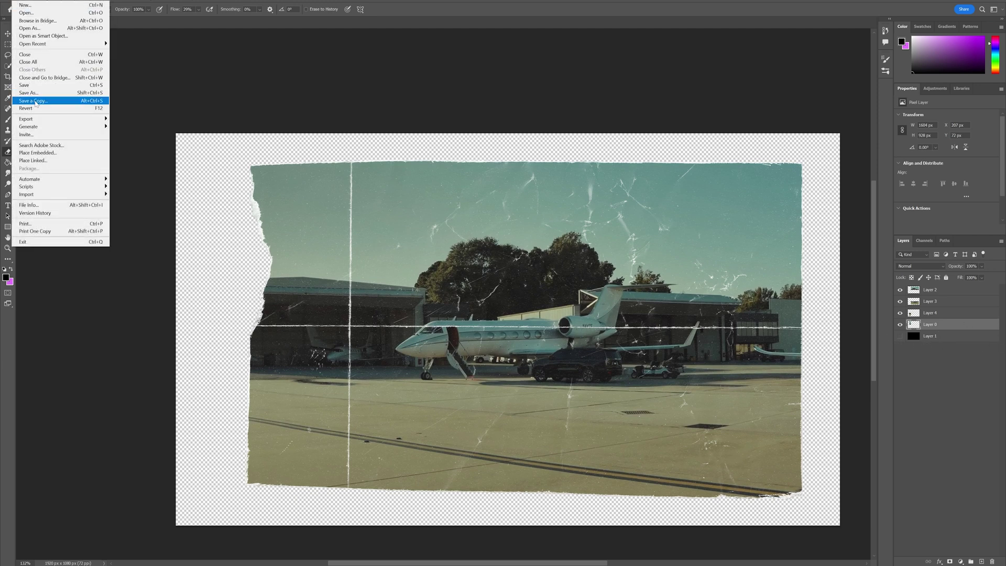
{"action": "left_click", "coordinate": [31, 98]}
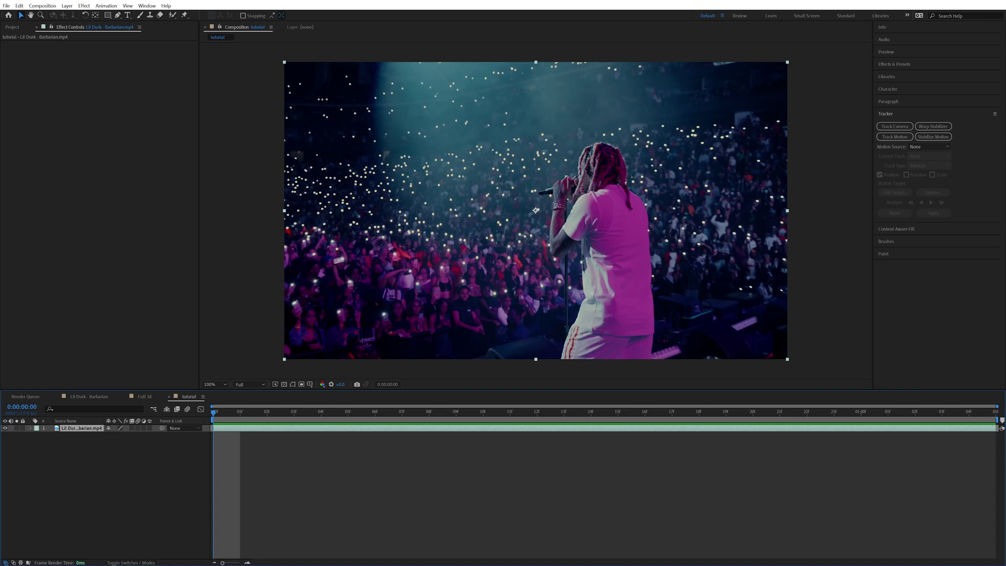
Switch to After Effects, camera-track the concert clip and set the 3D Camera Tracker's shot type to Variable Zoom.
{"action": "left_click", "coordinate": [898, 126]}
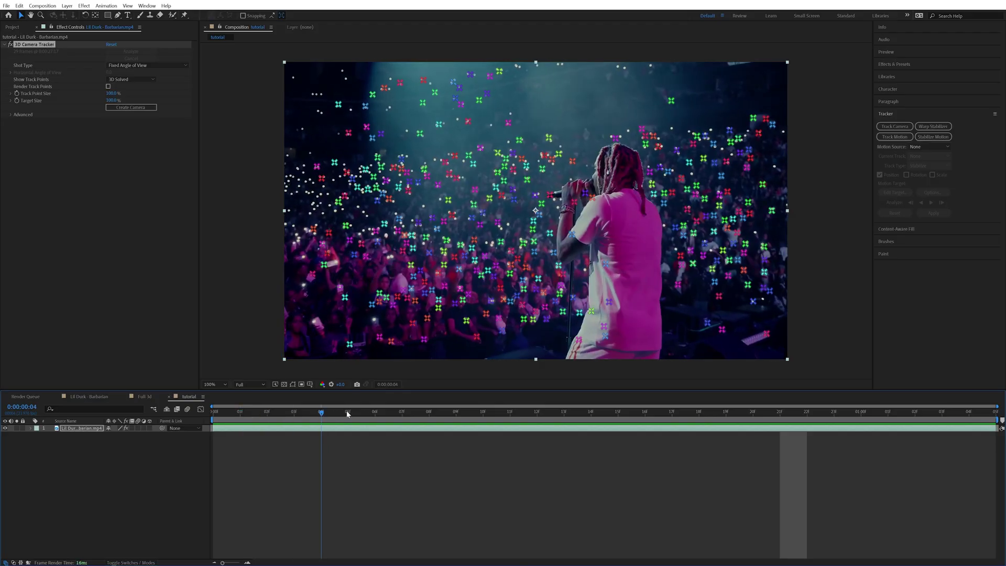
{"action": "left_click_drag", "start_coordinate": [346, 410], "coordinate": [271, 412]}
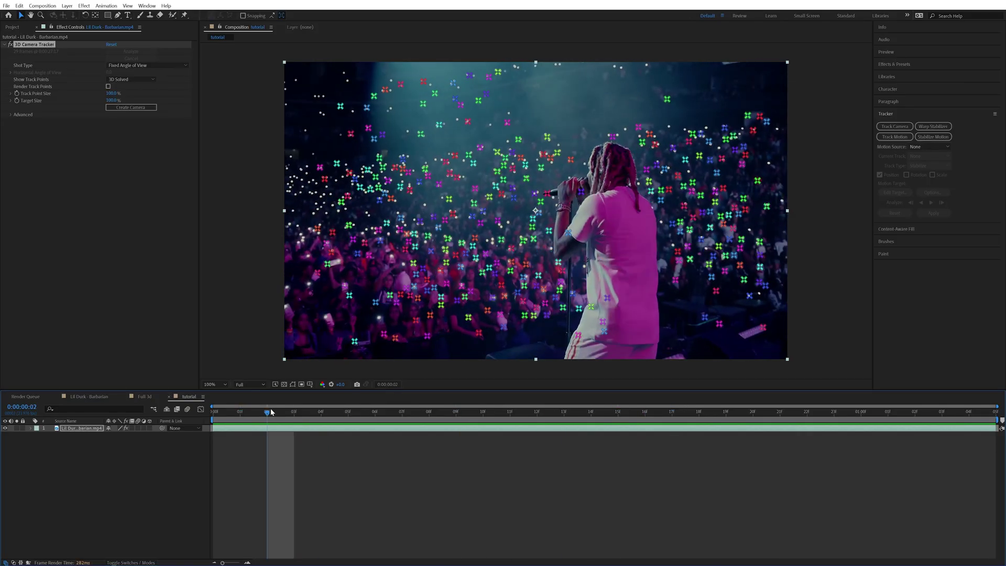
{"action": "left_click", "coordinate": [141, 67]}
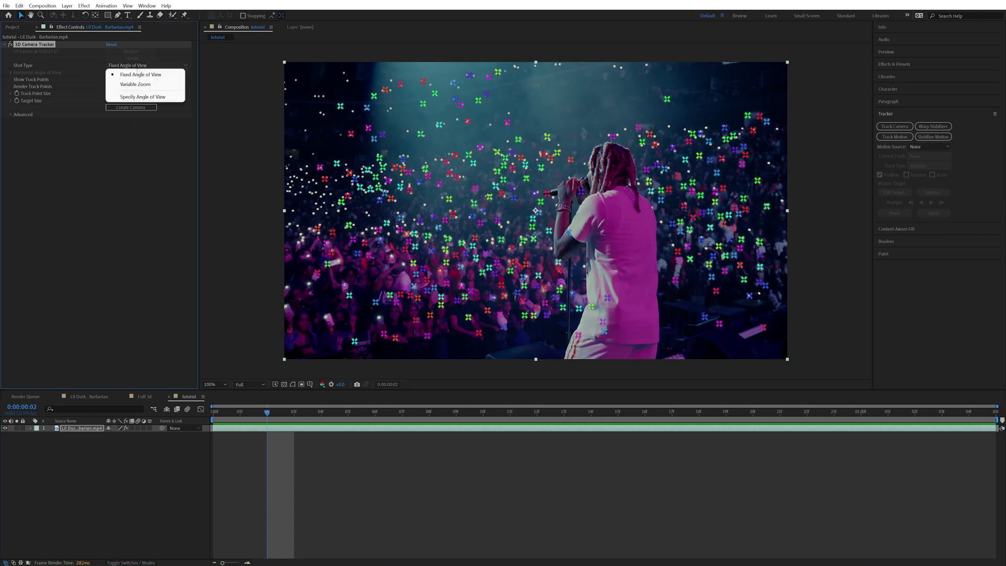
{"action": "left_click", "coordinate": [134, 85]}
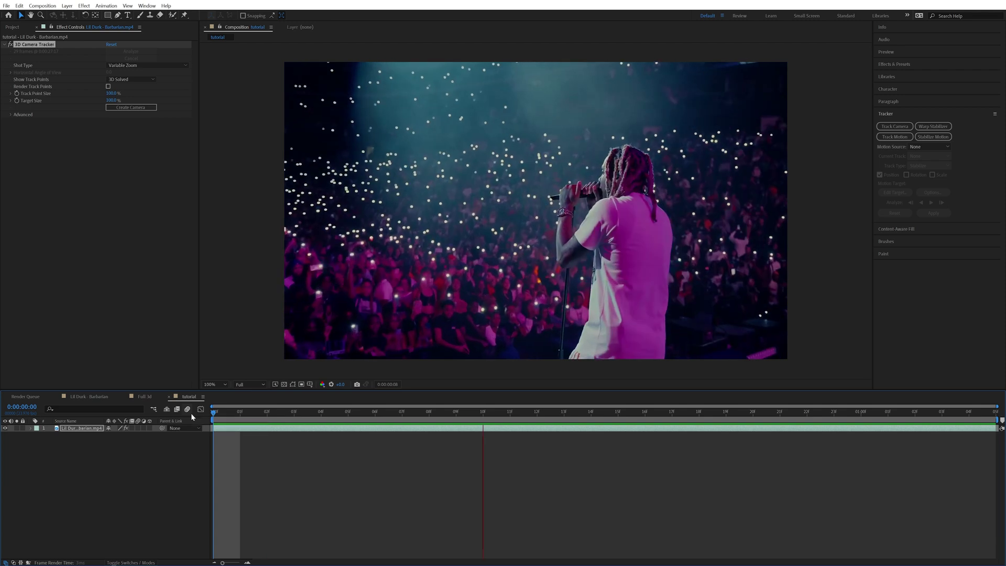
Keep the Variable Zoom shot type and create a 3D Tracker Camera from the tracked concert clip.
{"action": "left_click", "coordinate": [133, 67]}
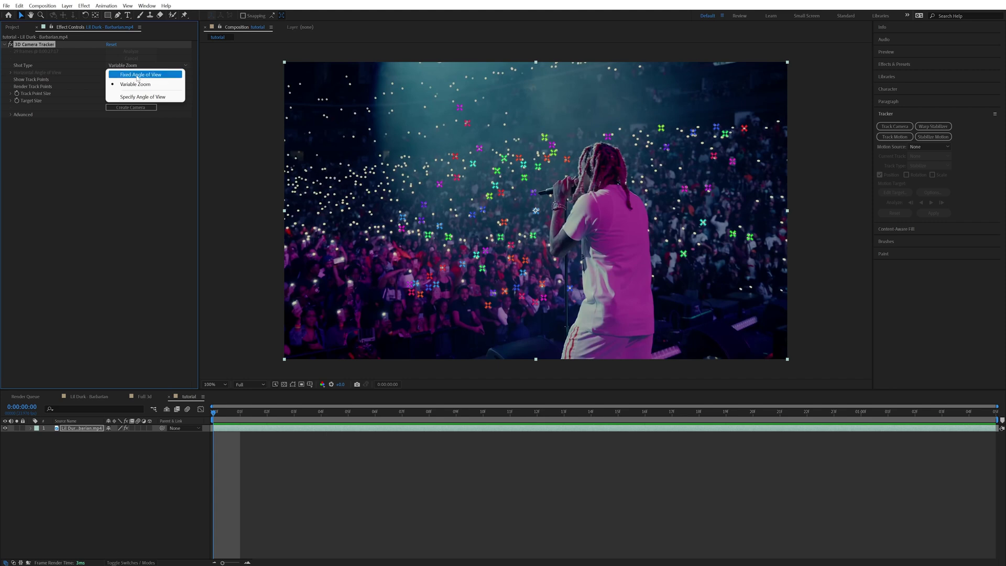
{"action": "left_click", "coordinate": [135, 84]}
{"action": "left_click", "coordinate": [130, 108]}
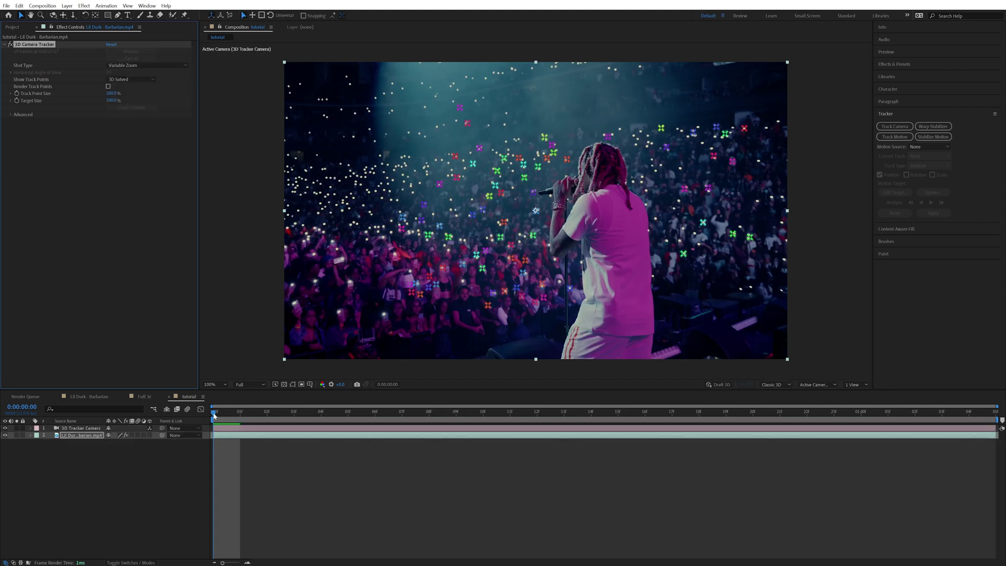
{"action": "left_click", "coordinate": [73, 428]}
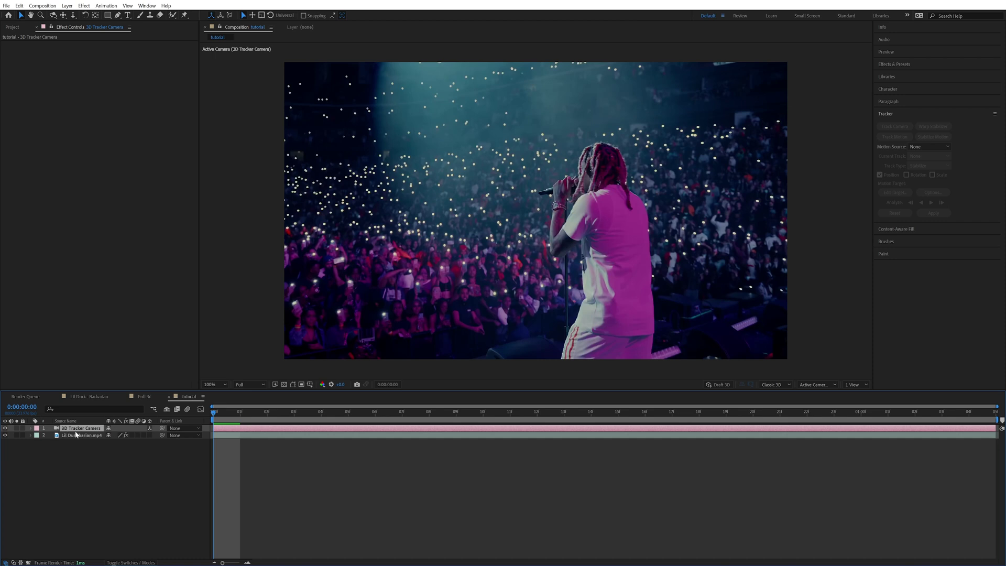
Import the plane PSD as Composition - Retain Layer Sizes with layer styles merged into footage.
{"action": "left_click", "coordinate": [12, 27]}
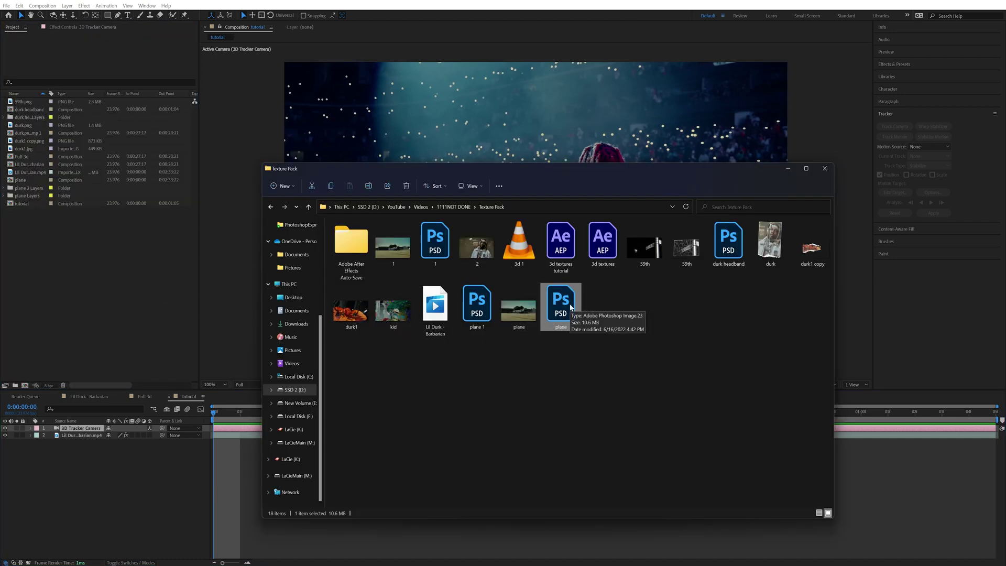
{"action": "left_click_drag", "start_coordinate": [571, 307], "coordinate": [89, 247]}
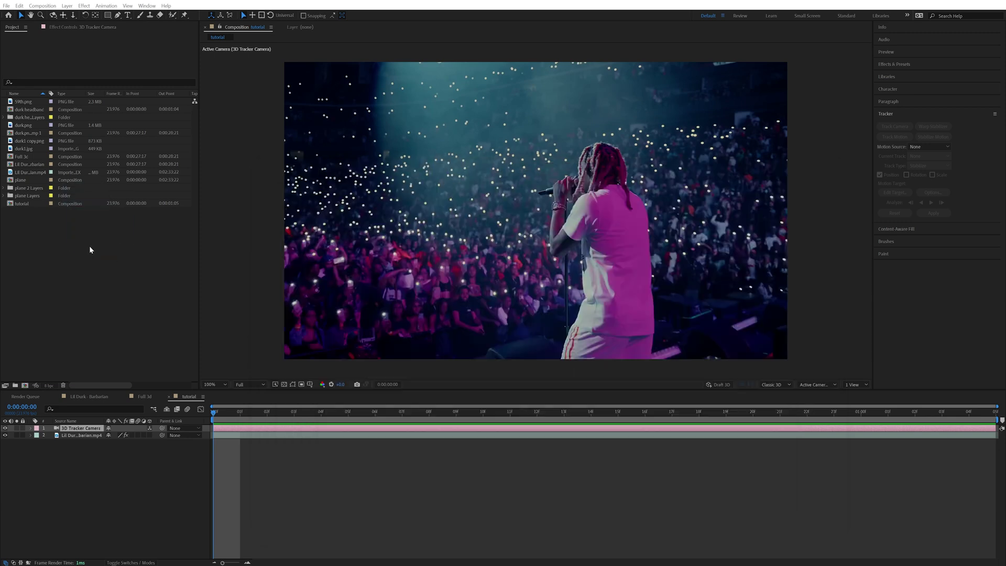
{"action": "left_click", "coordinate": [517, 237]}
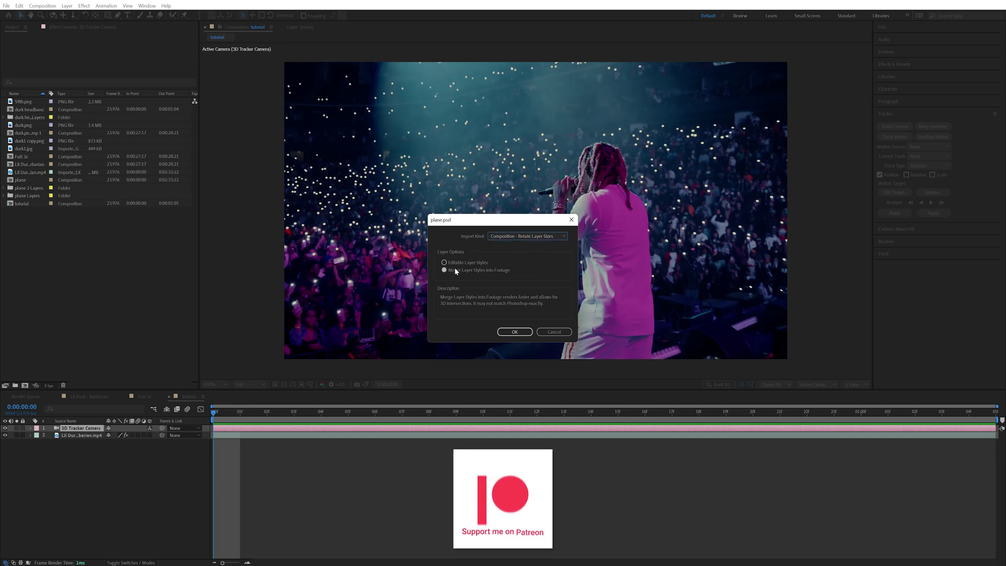
{"action": "left_click", "coordinate": [514, 331]}
Add the plane 2 composition between the tracker camera and the concert clip as a 3D layer, and preview how it tracks.
{"action": "left_click_drag", "start_coordinate": [22, 188], "coordinate": [238, 431]}
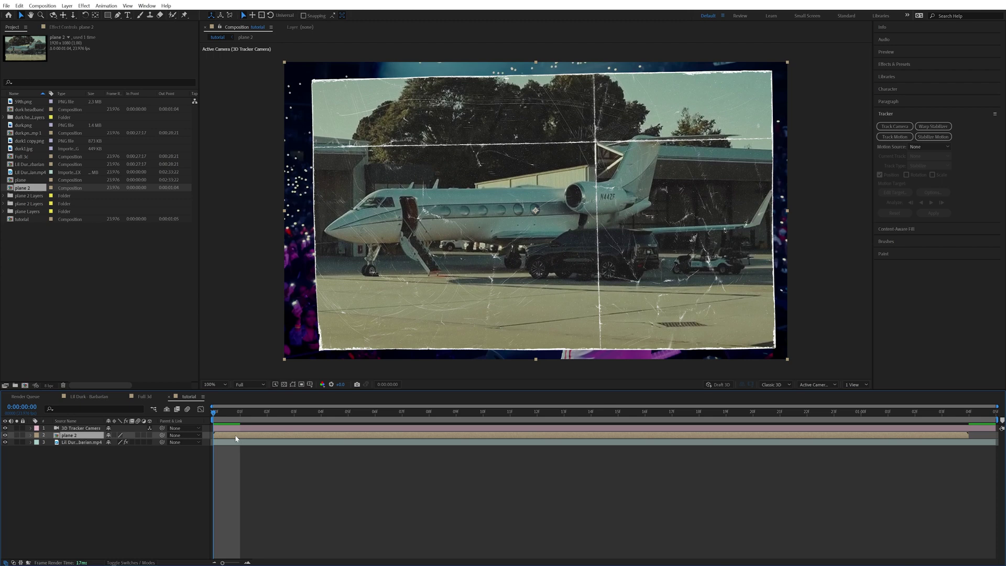
{"action": "left_click", "coordinate": [150, 435]}
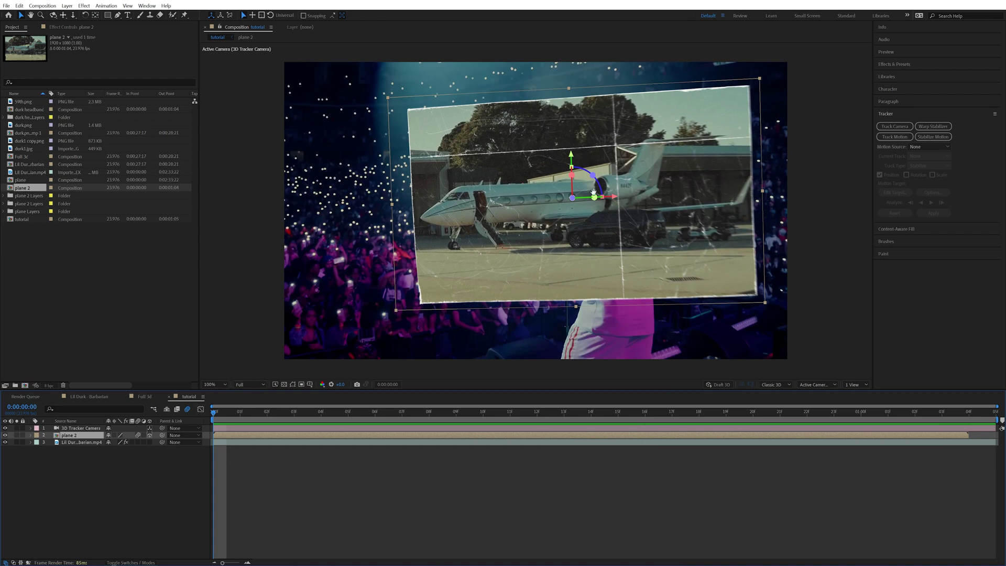
{"action": "key", "text": "space"}
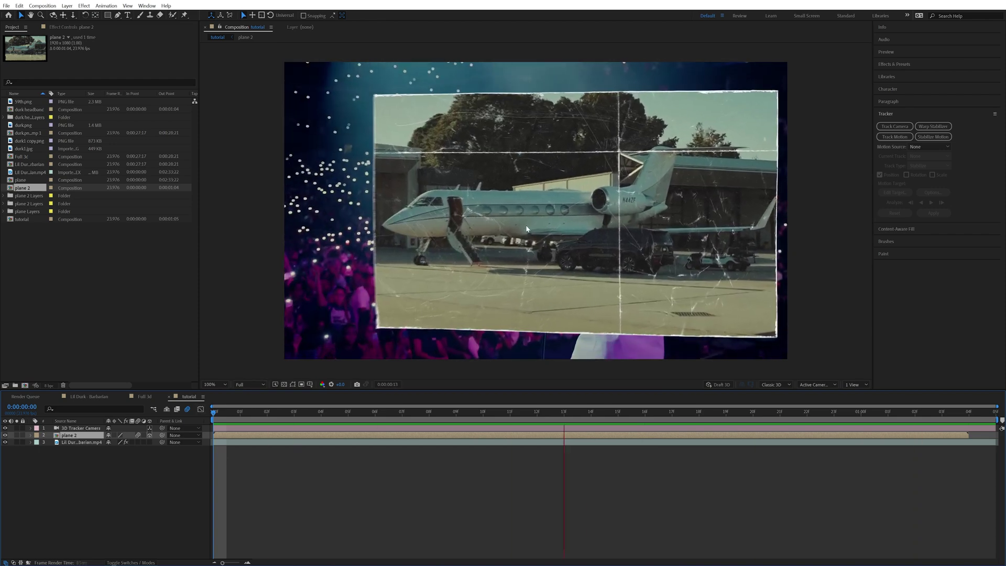
{"action": "key", "text": "space"}
{"action": "left_click_drag", "start_coordinate": [390, 411], "coordinate": [643, 418]}
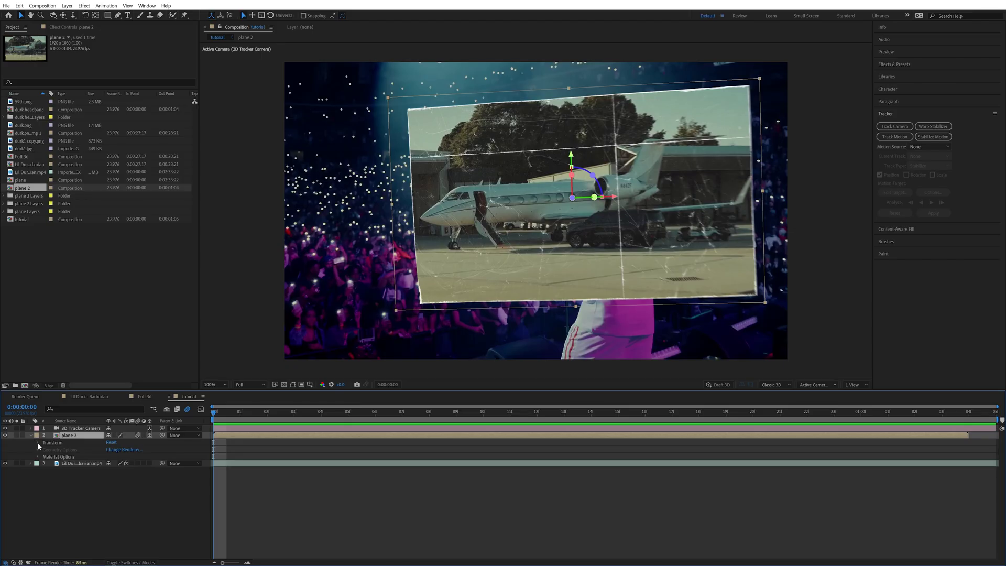
Tilt the plane 2 layer, scale it to 58%, and position it over the crowd beside the performer.
{"action": "left_click", "coordinate": [37, 443]}
{"action": "left_click_drag", "start_coordinate": [593, 197], "coordinate": [584, 188]}
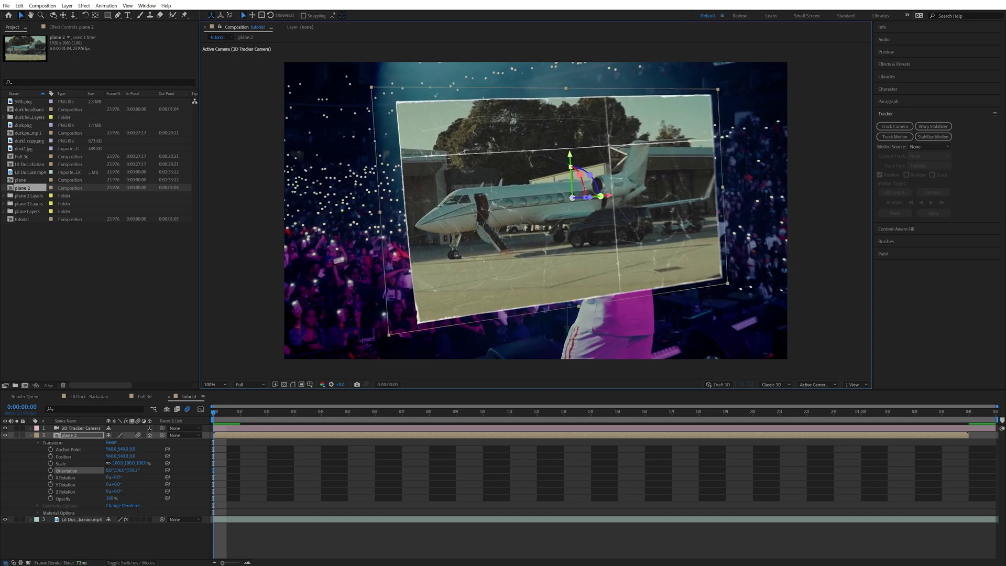
{"action": "left_click_drag", "start_coordinate": [131, 464], "coordinate": [109, 465]}
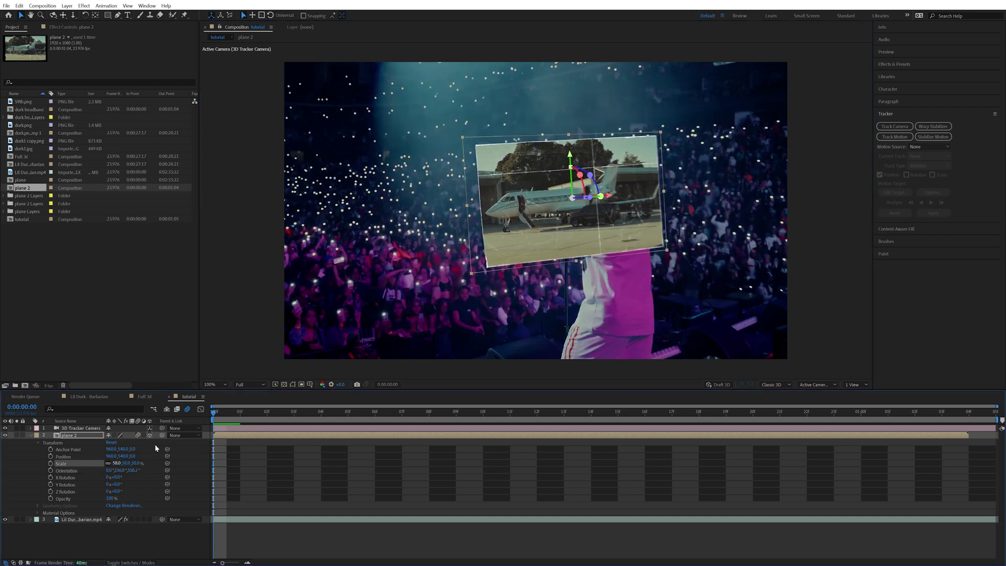
{"action": "left_click_drag", "start_coordinate": [645, 198], "coordinate": [501, 256]}
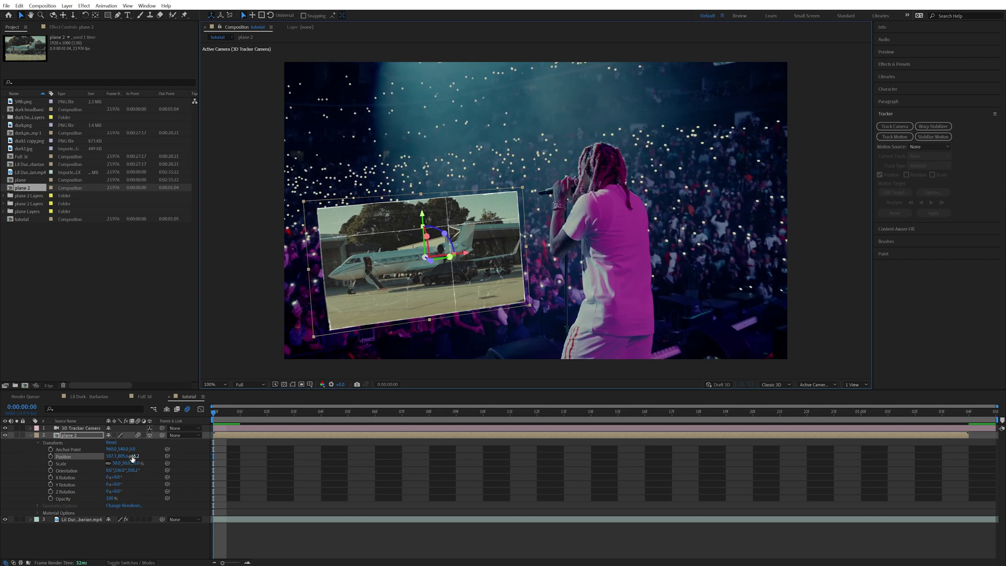
{"action": "left_click_drag", "start_coordinate": [133, 457], "coordinate": [186, 456]}
Scale the plane 2 layer down to about 28% and fine-tune its position, orientation and rotation within the crowd.
{"action": "left_click_drag", "start_coordinate": [450, 231], "coordinate": [451, 233]}
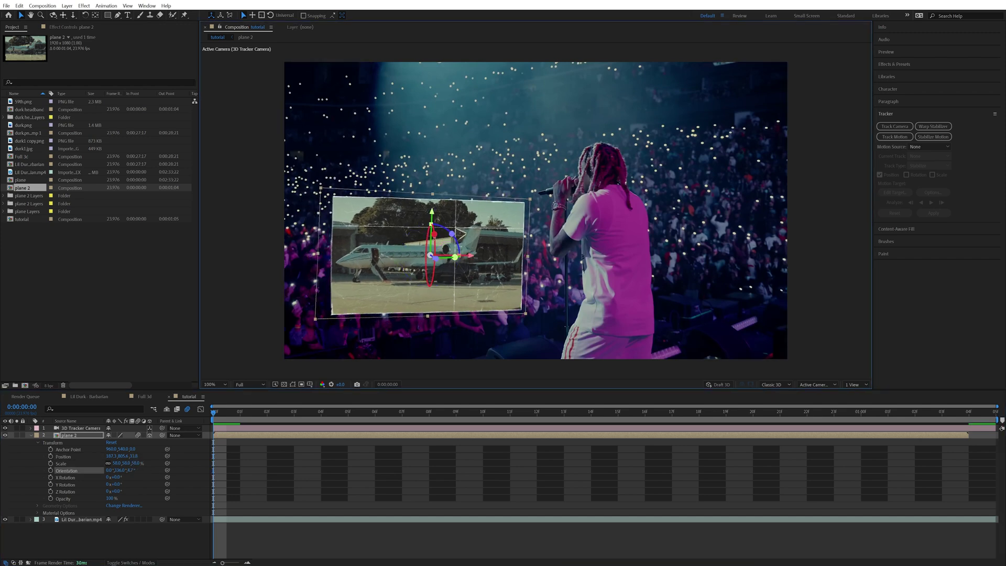
{"action": "left_click_drag", "start_coordinate": [128, 463], "coordinate": [114, 467]}
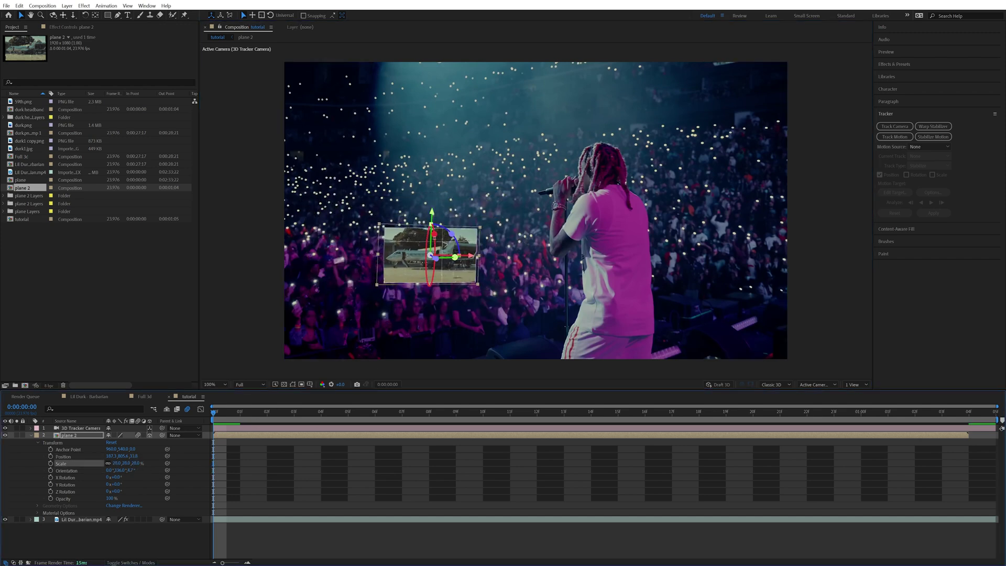
{"action": "left_click_drag", "start_coordinate": [434, 236], "coordinate": [434, 243]}
{"action": "left_click_drag", "start_coordinate": [115, 484], "coordinate": [124, 490]}
{"action": "left_click_drag", "start_coordinate": [123, 490], "coordinate": [126, 491]}
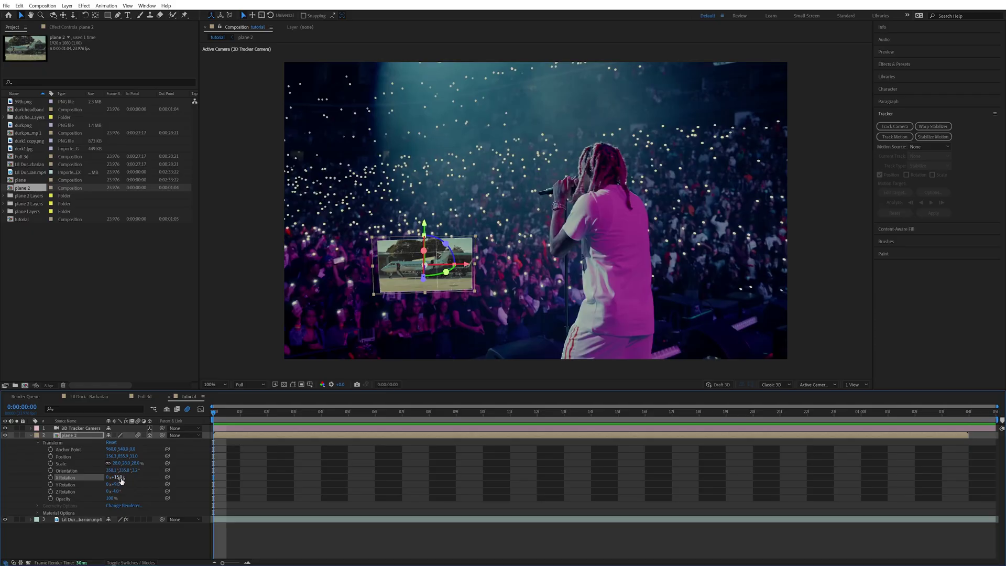
{"action": "left_click_drag", "start_coordinate": [135, 470], "coordinate": [134, 470]}
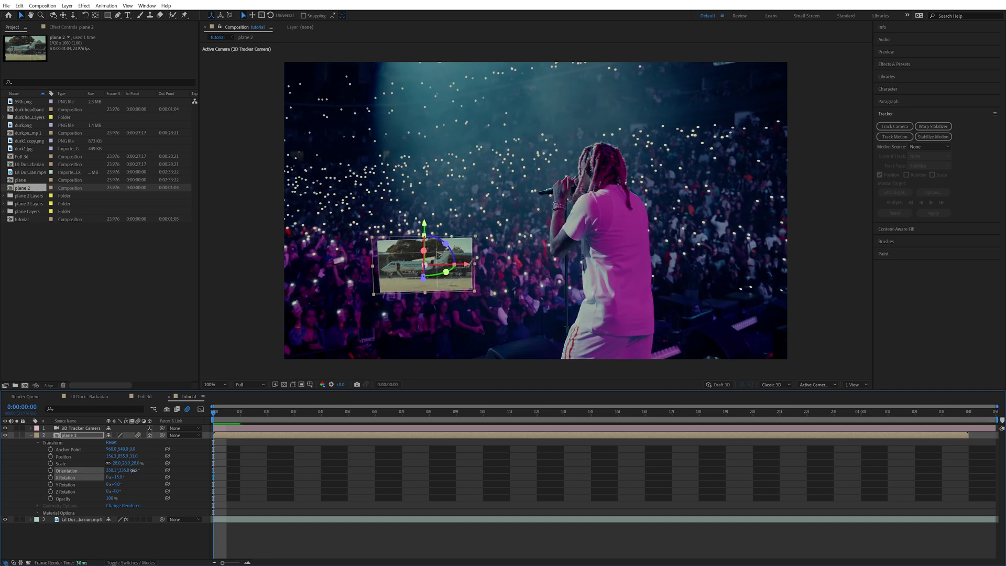
Keyframe plane 2's Transform properties at the first frame, and at 0:00:01:03 set scale to 34% and change X and Y rotation.
{"action": "left_click", "coordinate": [51, 498]}
{"action": "left_click", "coordinate": [50, 491]}
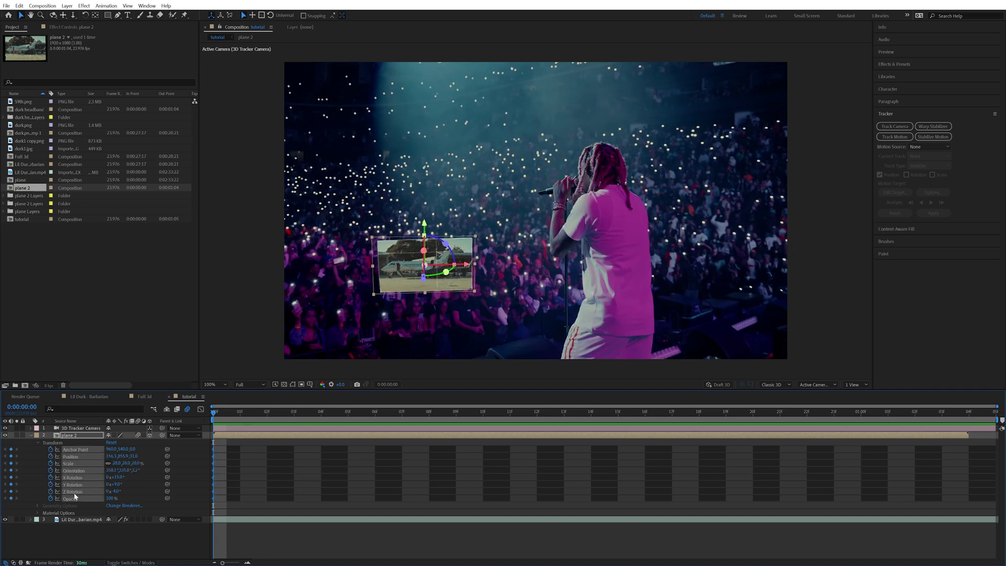
{"action": "left_click_drag", "start_coordinate": [224, 422], "coordinate": [942, 441]}
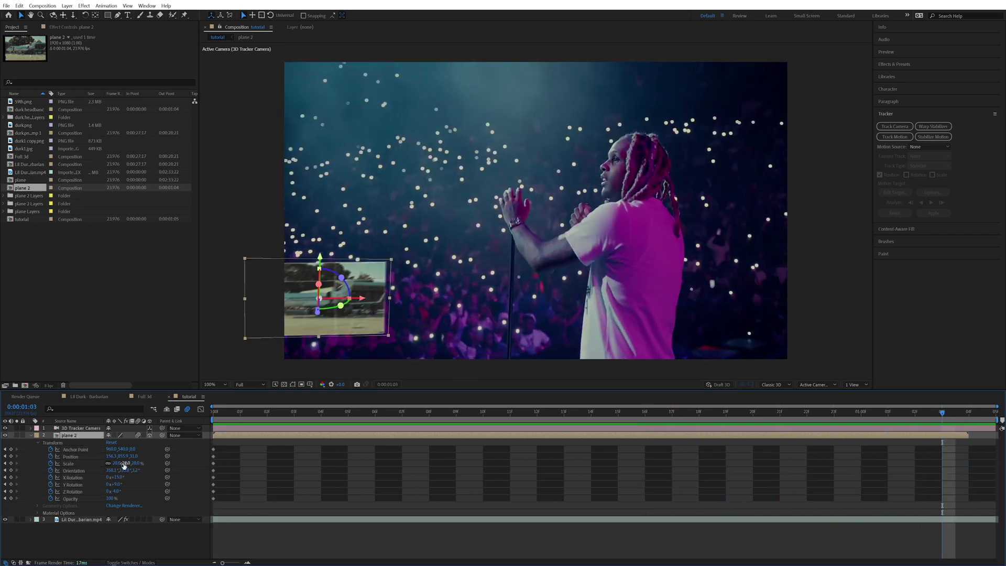
{"action": "left_click_drag", "start_coordinate": [126, 463], "coordinate": [137, 463]}
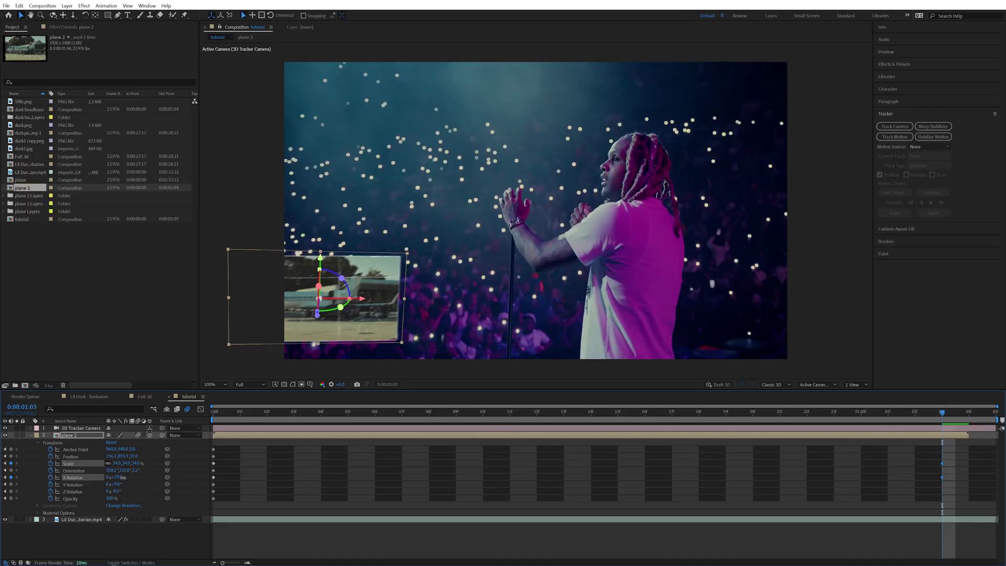
{"action": "left_click_drag", "start_coordinate": [116, 477], "coordinate": [124, 484]}
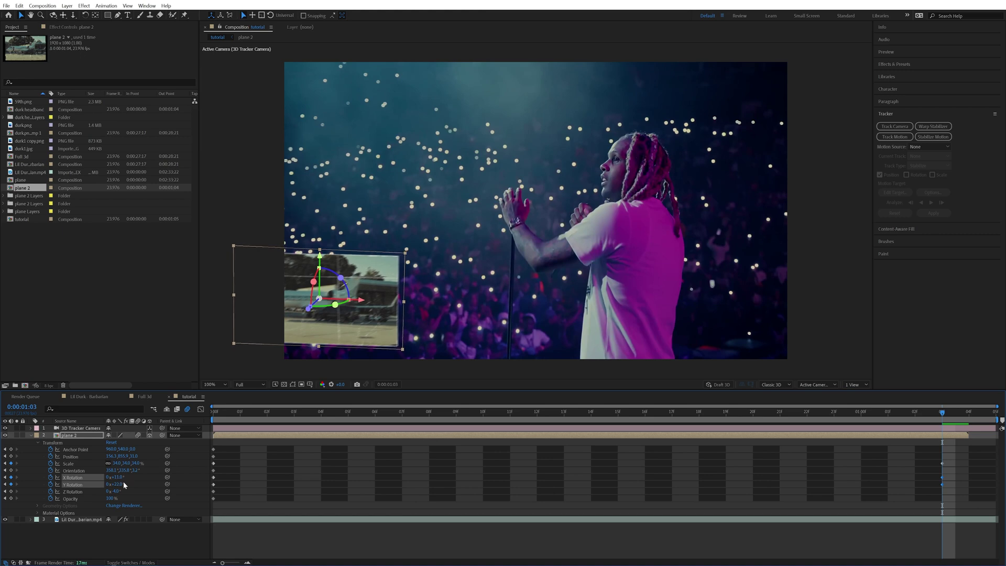
Apply Easy Ease to plane 2's transform keyframes and play back the animation.
{"action": "left_click_drag", "start_coordinate": [960, 452], "coordinate": [209, 503]}
{"action": "key", "text": "space"}
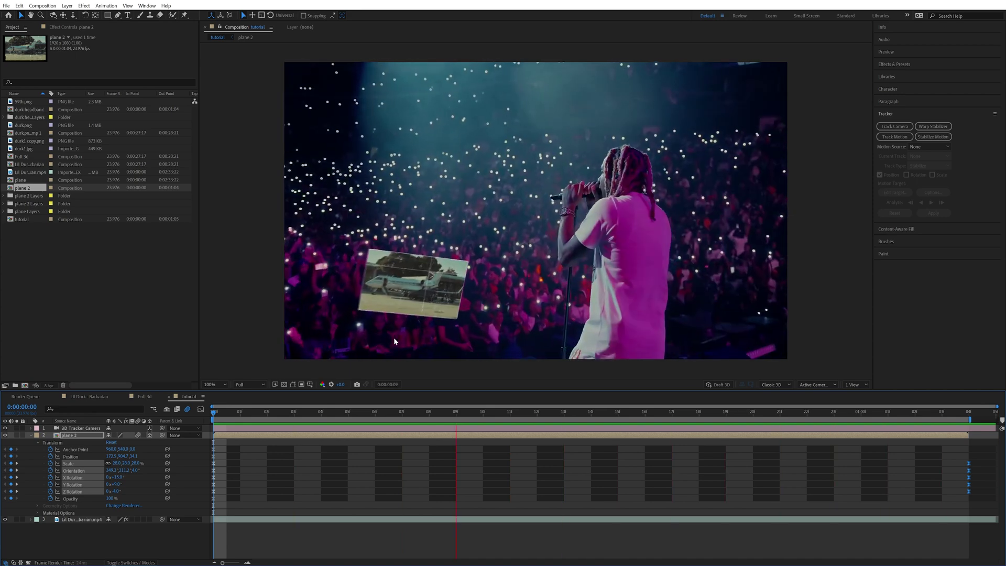
{"action": "key", "text": "space"}
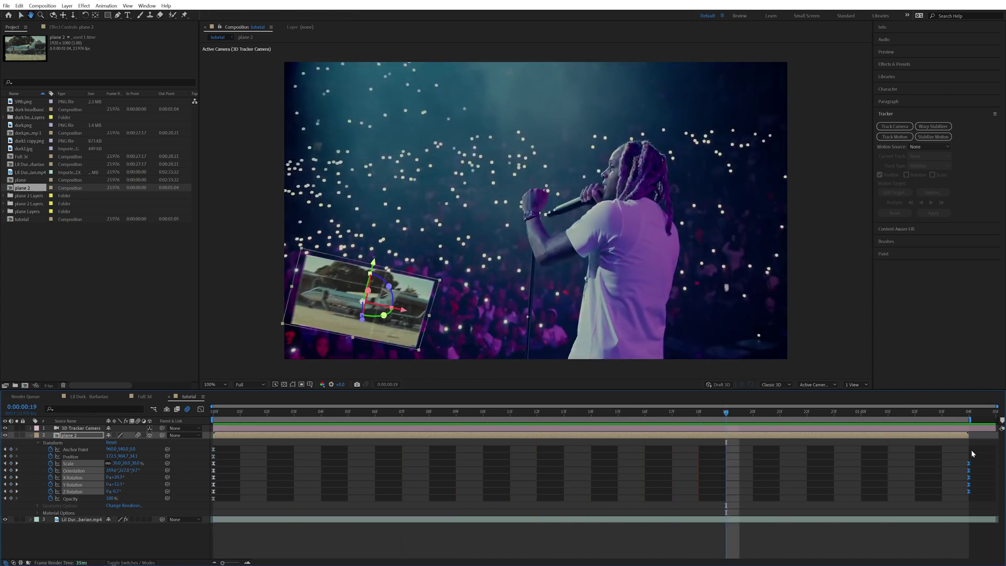
Refine the ending scale, orientation and rotation keyframes of plane 2 and replay the animation from the start.
{"action": "left_click_drag", "start_coordinate": [968, 467], "coordinate": [964, 489]}
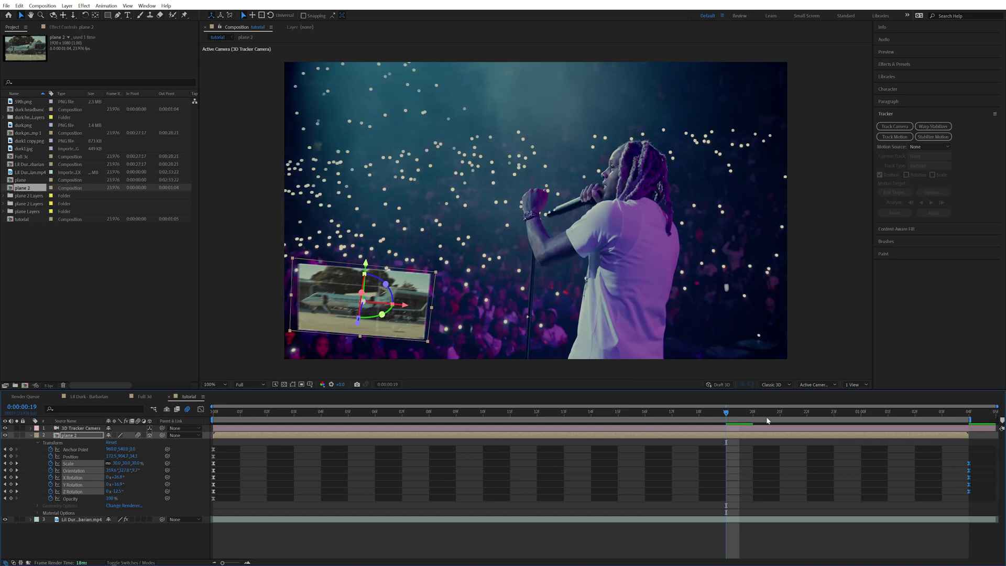
{"action": "left_click_drag", "start_coordinate": [323, 413], "coordinate": [166, 426]}
{"action": "key", "text": "space"}
{"action": "key", "text": "space"}
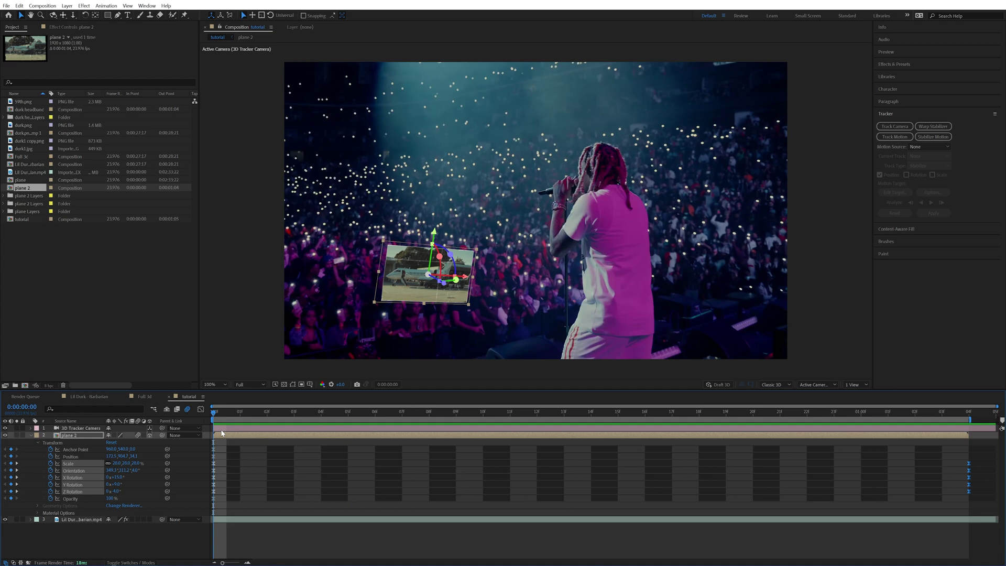
Open the plane 2 composition and trim its top left, top right, bot right and bot left layers to start at 0:00:00:03.
{"action": "left_click", "coordinate": [64, 435]}
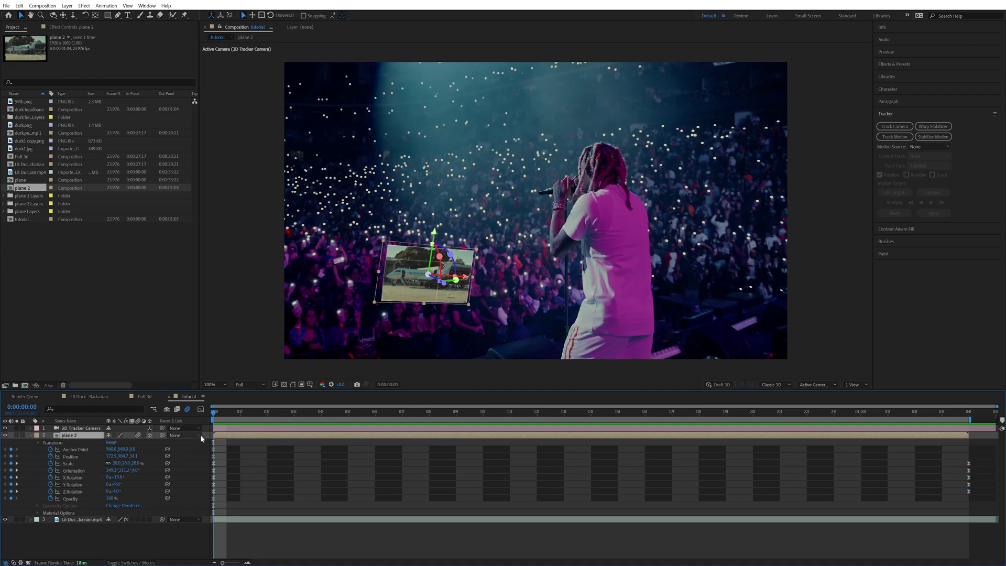
{"action": "double_click", "coordinate": [230, 436]}
{"action": "left_click", "coordinate": [933, 52]}
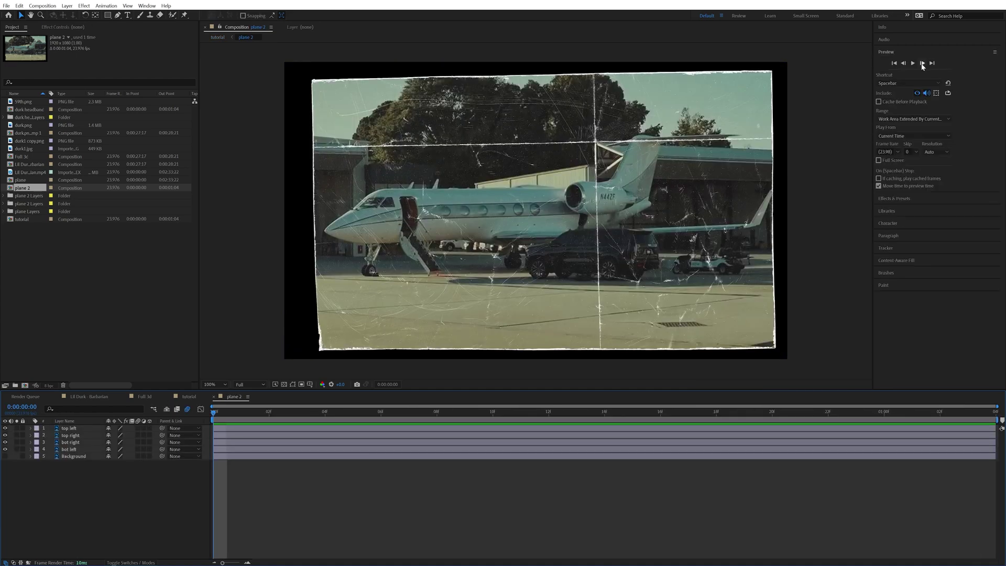
{"action": "left_click", "coordinate": [922, 62]}
{"action": "left_click", "coordinate": [922, 63]}
{"action": "left_click", "coordinate": [922, 63]}
{"action": "left_click", "coordinate": [225, 427]}
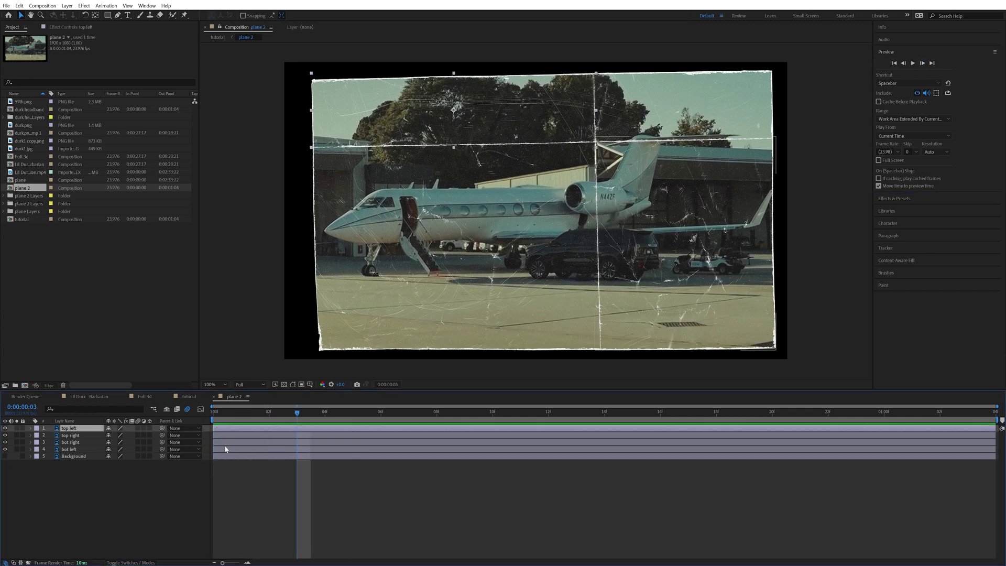
{"action": "left_click", "coordinate": [225, 450], "text": "shift"}
{"action": "left_click_drag", "start_coordinate": [215, 449], "coordinate": [297, 449]}
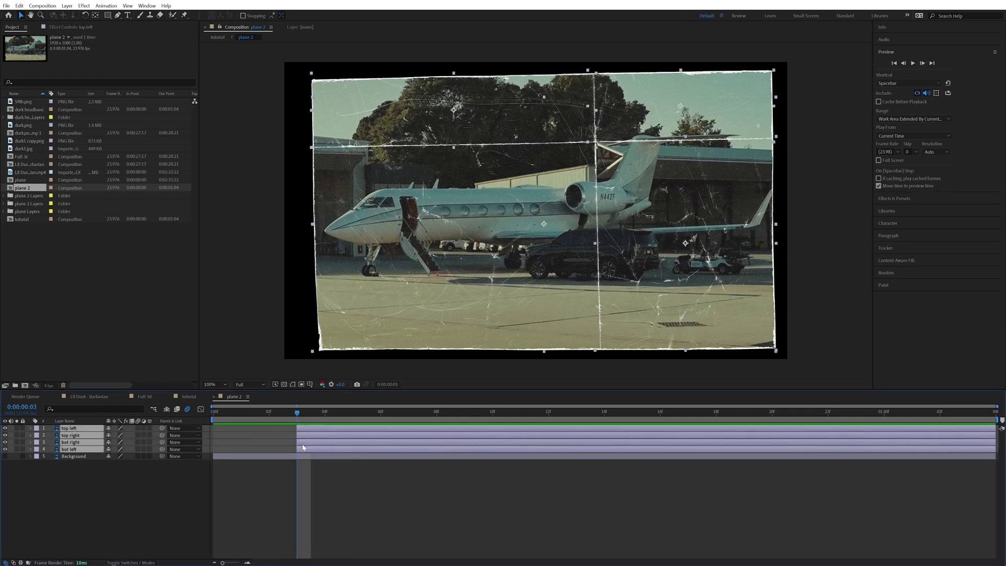
Trim the bot right, top right and top left layers to start at 0:00:00:08.
{"action": "left_click", "coordinate": [310, 474]}
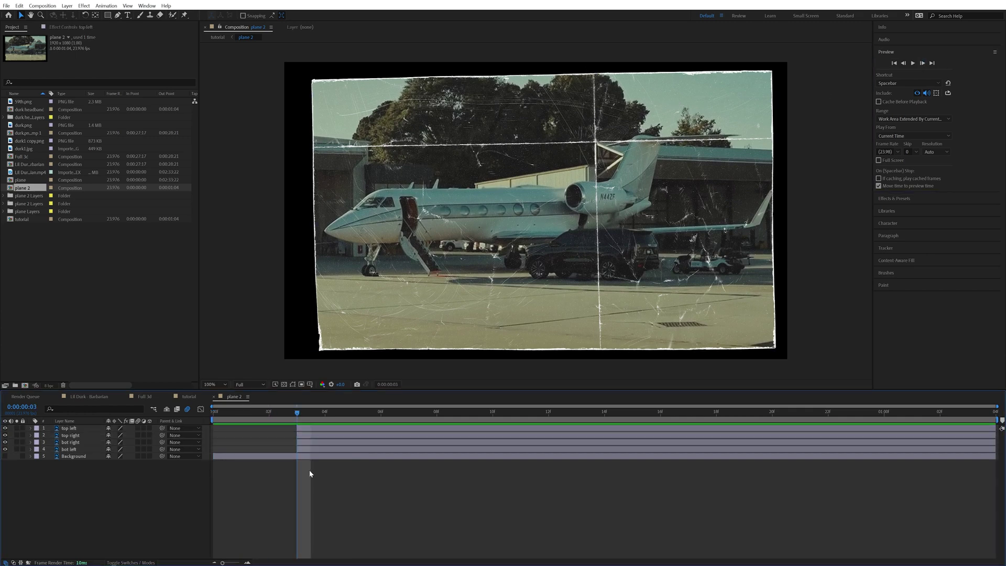
{"action": "left_click", "coordinate": [922, 62]}
{"action": "left_click", "coordinate": [922, 63]}
{"action": "left_click", "coordinate": [922, 63]}
{"action": "left_click", "coordinate": [922, 63]}
{"action": "left_click", "coordinate": [922, 63]}
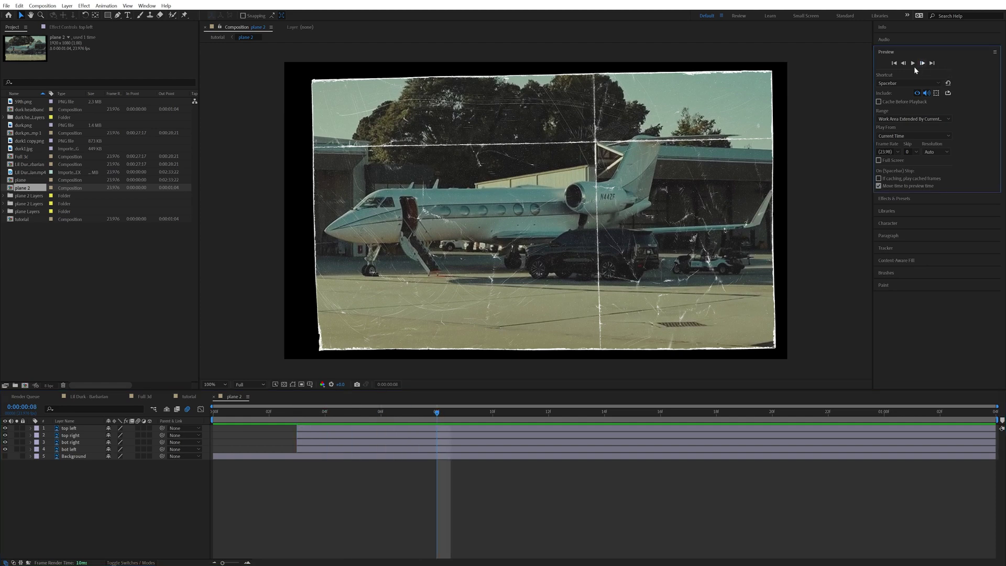
{"action": "left_click", "coordinate": [310, 441]}
{"action": "key", "text": "alt+bracketleft"}
{"action": "left_click", "coordinate": [449, 435]}
{"action": "key", "text": "alt+bracketleft"}
{"action": "left_click", "coordinate": [445, 427]}
{"action": "key", "text": "alt+bracketleft"}
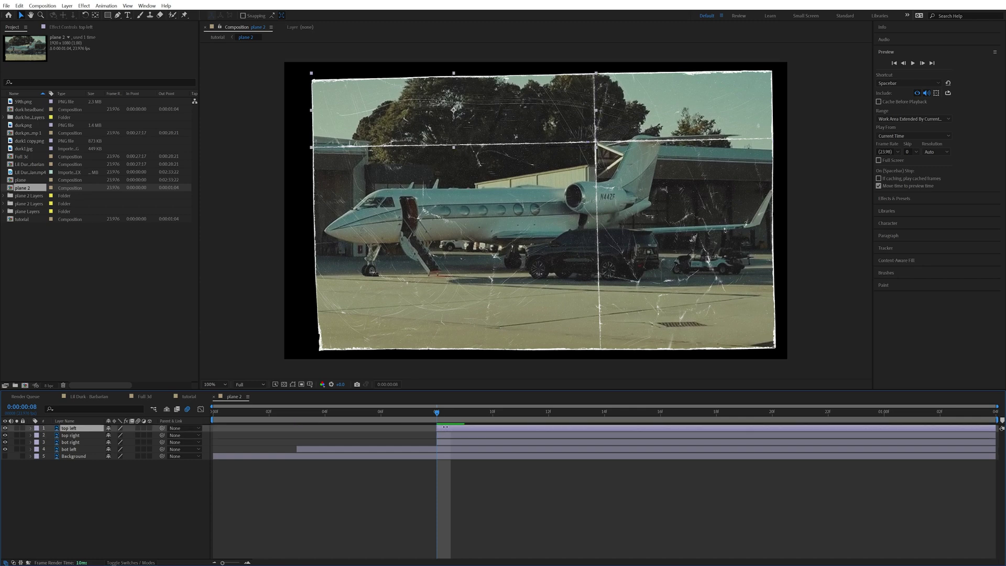
Trim the top right and top left layers to start at 0:00:00:13.
{"action": "left_click", "coordinate": [922, 64]}
{"action": "left_click", "coordinate": [922, 64]}
{"action": "left_click", "coordinate": [922, 64]}
{"action": "left_click", "coordinate": [923, 64]}
{"action": "left_click", "coordinate": [922, 64]}
{"action": "left_click", "coordinate": [477, 434]}
{"action": "left_click", "coordinate": [67, 443]}
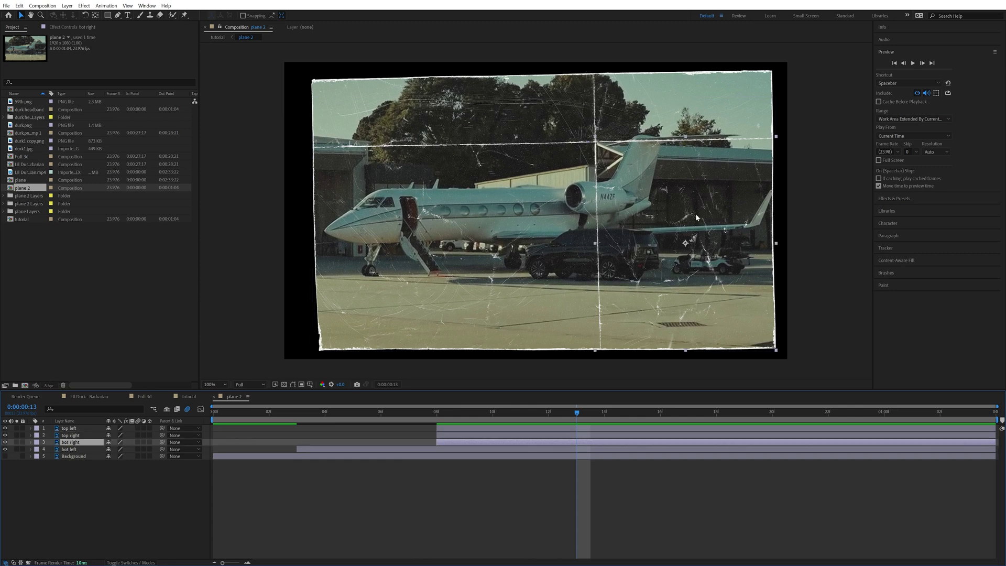
{"action": "left_click", "coordinate": [450, 434]}
{"action": "key", "text": "alt+bracketleft"}
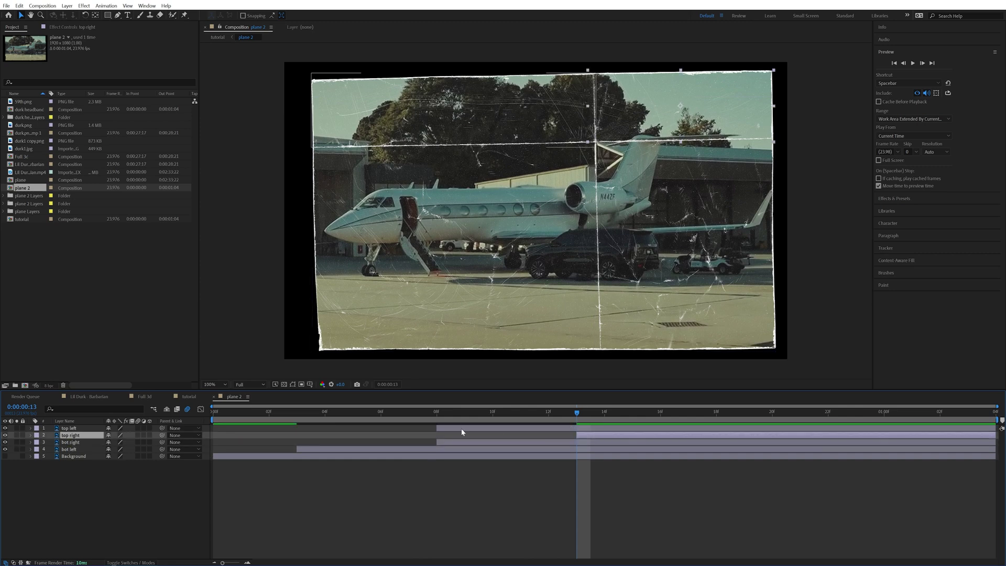
{"action": "left_click", "coordinate": [437, 428]}
{"action": "key", "text": "alt+bracketleft"}
Trim the top left layer to start at 0:00:00:18 and play back the staggered reveal of the pieces.
{"action": "left_click", "coordinate": [922, 63]}
{"action": "left_click", "coordinate": [922, 62]}
{"action": "left_click", "coordinate": [922, 63]}
{"action": "left_click", "coordinate": [921, 64]}
{"action": "key", "text": "alt+bracketleft"}
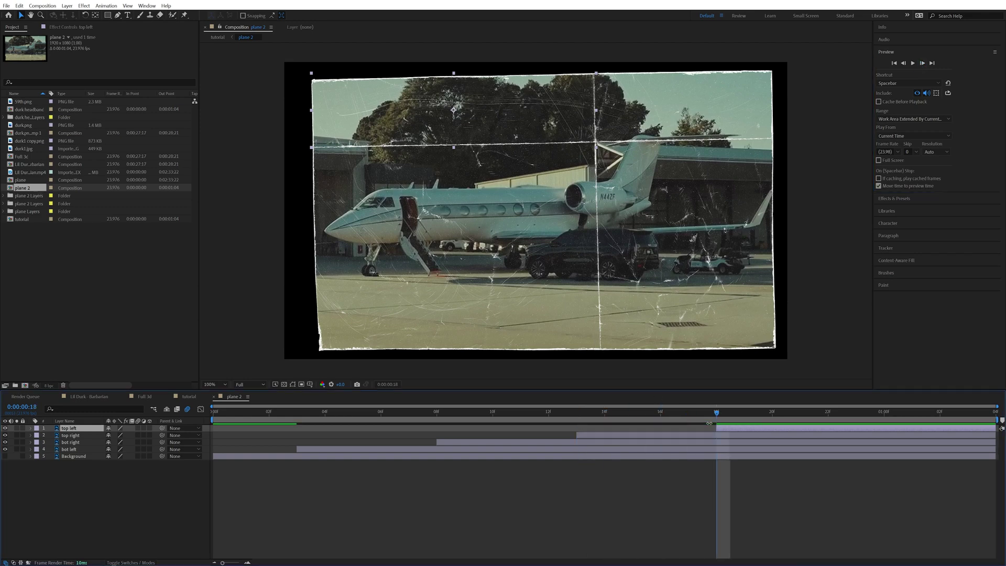
{"action": "key", "text": "space"}
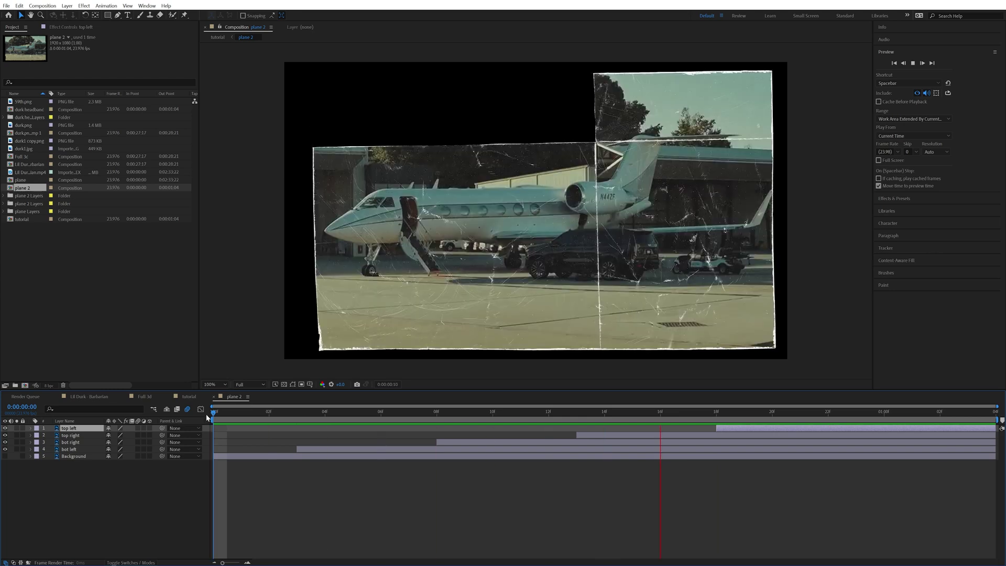
{"action": "key", "text": "space"}
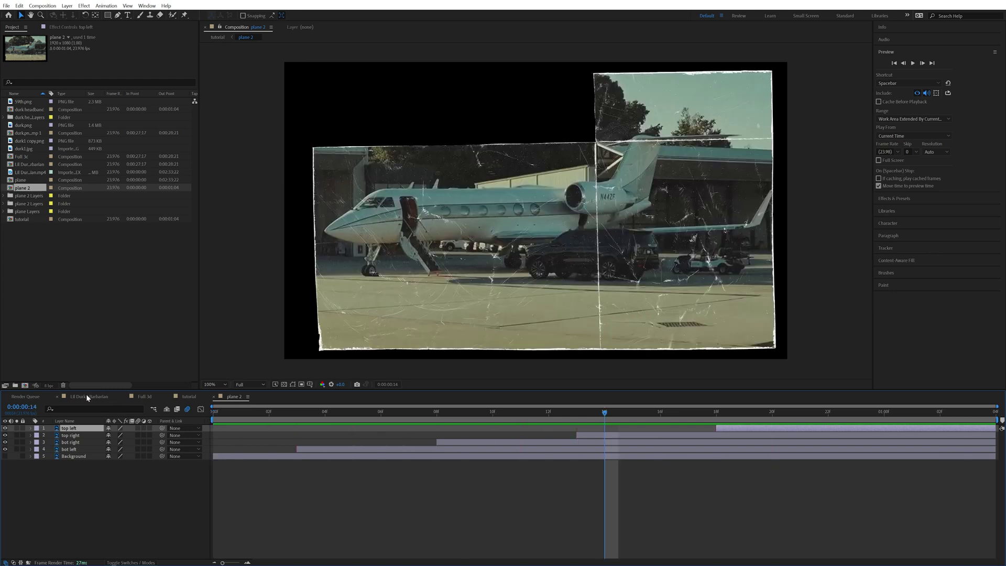
In the tutorial composition, set plane 2's Tritone highlights and midtones to magenta tones sampled from the singer's shirt.
{"action": "left_click", "coordinate": [180, 397]}
{"action": "left_click_drag", "start_coordinate": [374, 417], "coordinate": [318, 419]}
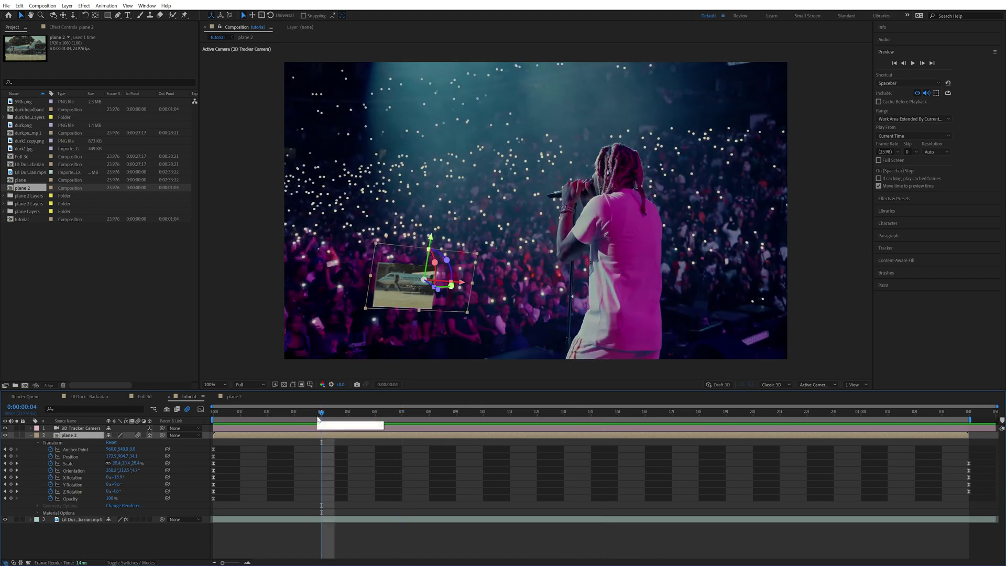
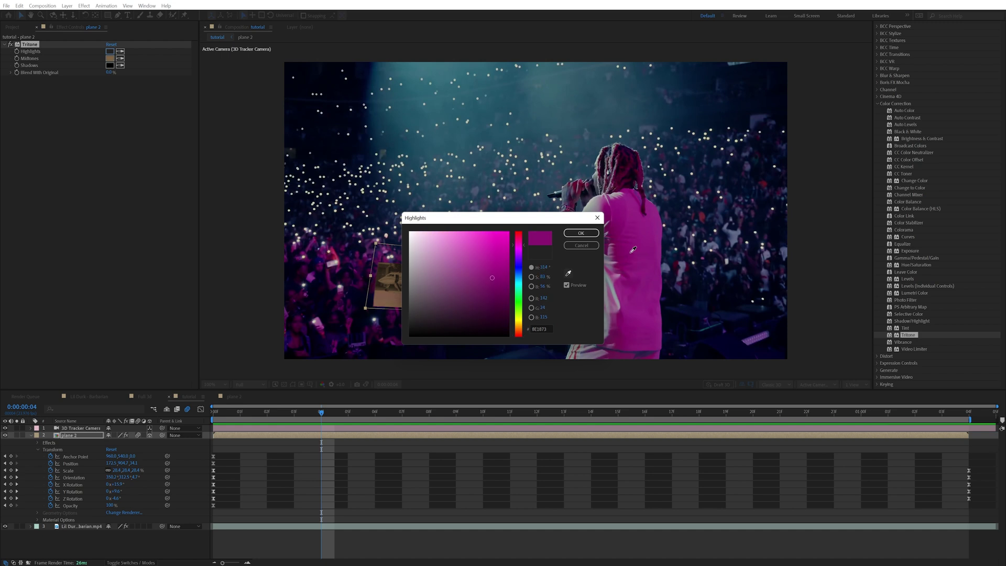
{"action": "left_click", "coordinate": [580, 234]}
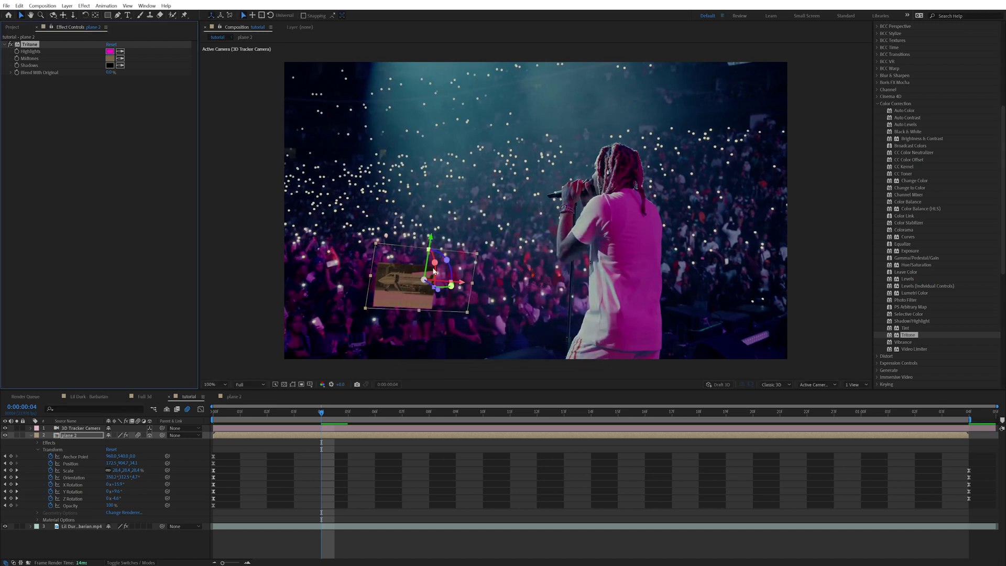
{"action": "left_click", "coordinate": [109, 59]}
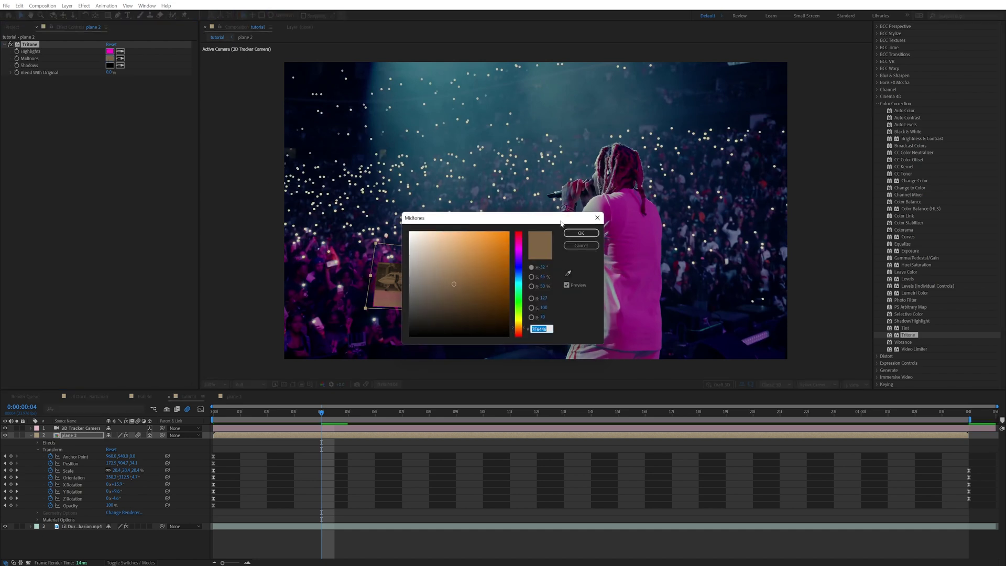
{"action": "left_click_drag", "start_coordinate": [561, 222], "coordinate": [507, 215]}
{"action": "left_click", "coordinate": [514, 266]}
{"action": "left_click", "coordinate": [611, 218]}
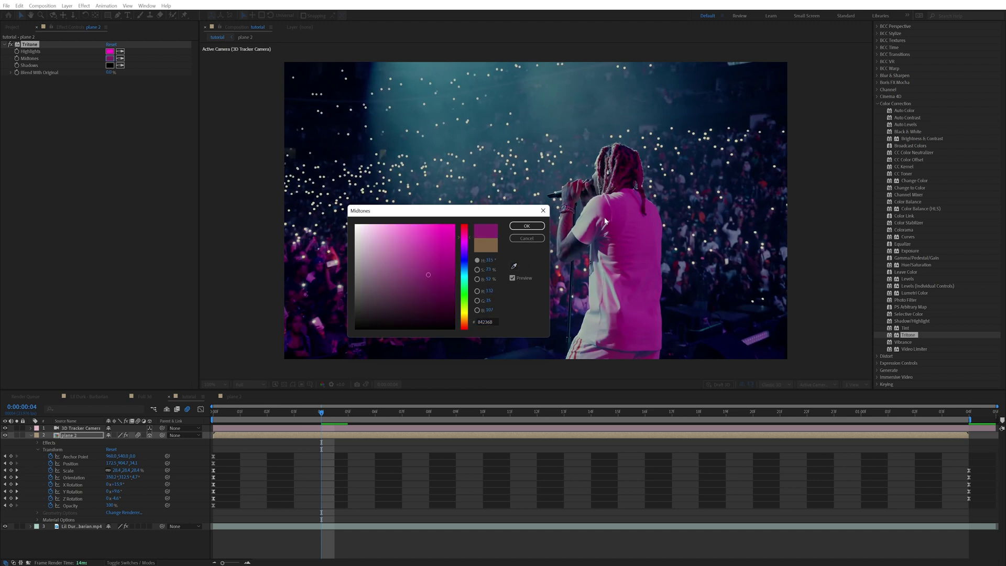
{"action": "left_click", "coordinate": [527, 226]}
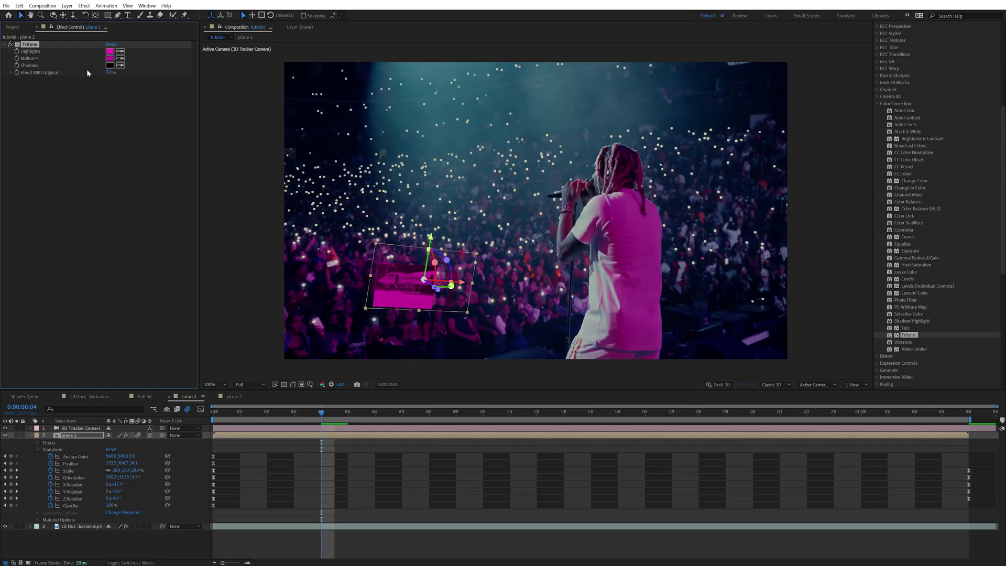
Set the Tritone shadows colour on plane 2 to a saturated dark blue.
{"action": "left_click", "coordinate": [109, 66]}
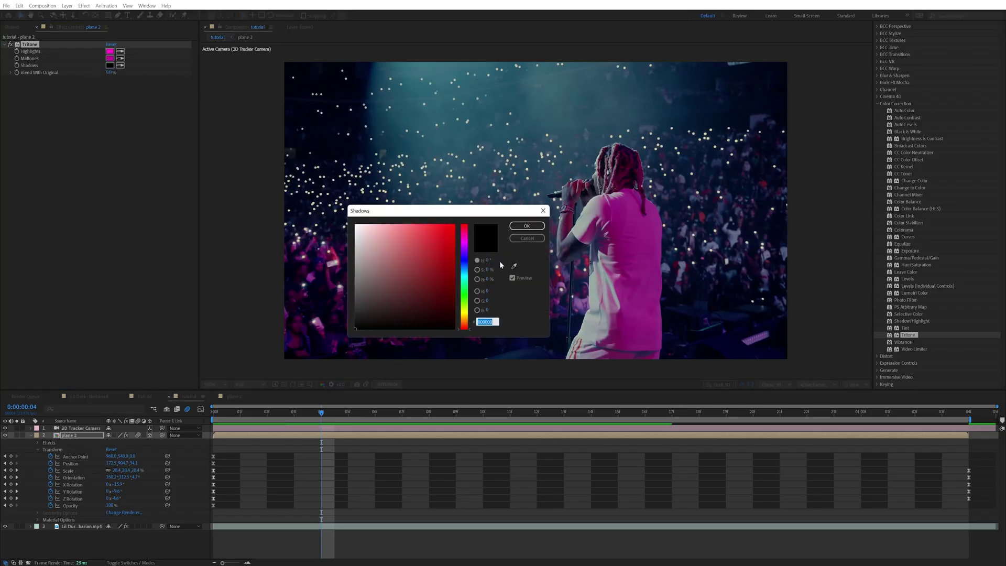
{"action": "type", "text": "00A2FF"}
{"action": "left_click", "coordinate": [330, 291]}
{"action": "left_click_drag", "start_coordinate": [451, 288], "coordinate": [457, 270]}
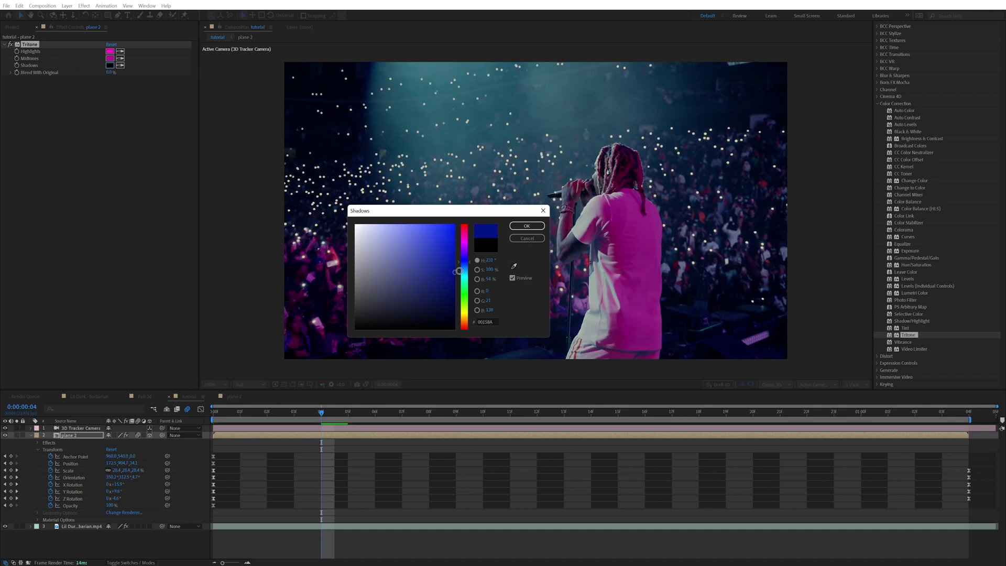
{"action": "left_click", "coordinate": [527, 226]}
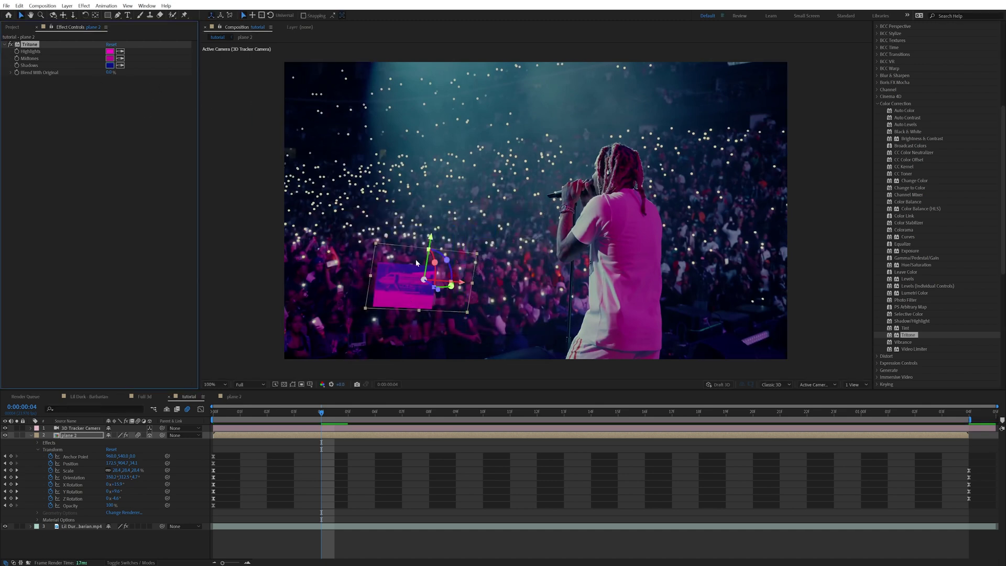
Raise Tritone's Blend With Original to 85% on plane 2 and play back the animation from the first frame.
{"action": "left_click_drag", "start_coordinate": [114, 73], "coordinate": [151, 73]}
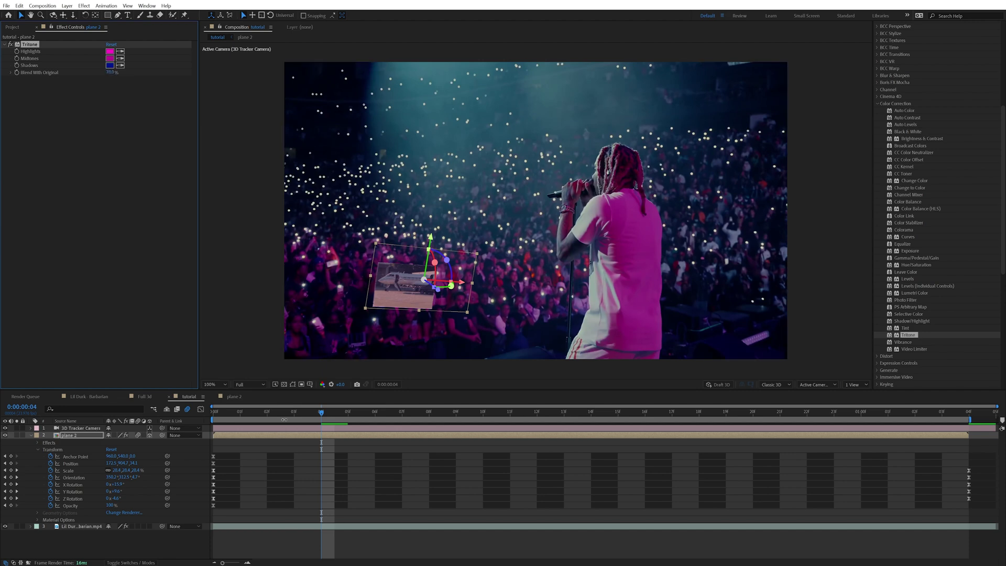
{"action": "left_click_drag", "start_coordinate": [240, 414], "coordinate": [410, 419]}
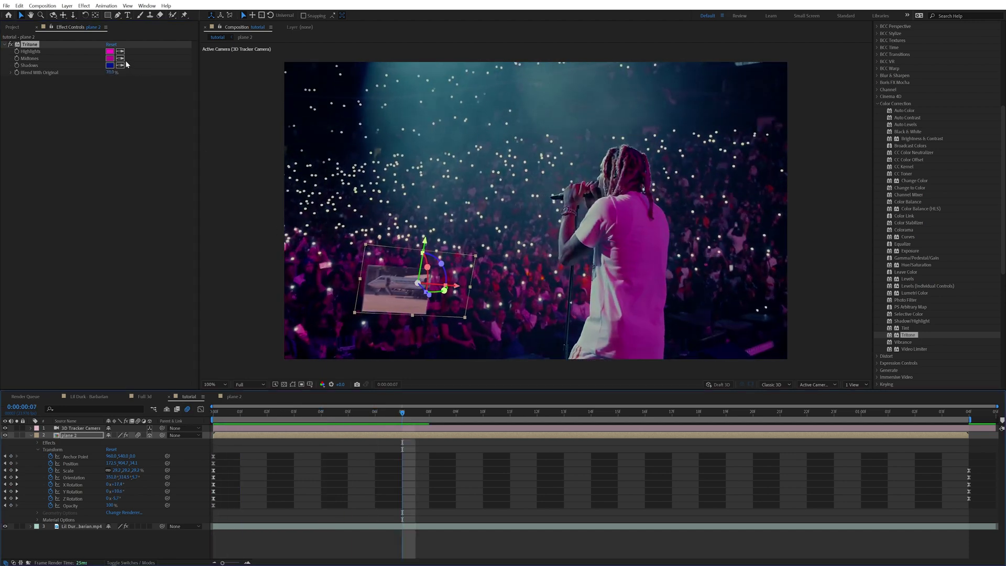
{"action": "left_click_drag", "start_coordinate": [113, 73], "coordinate": [116, 72]}
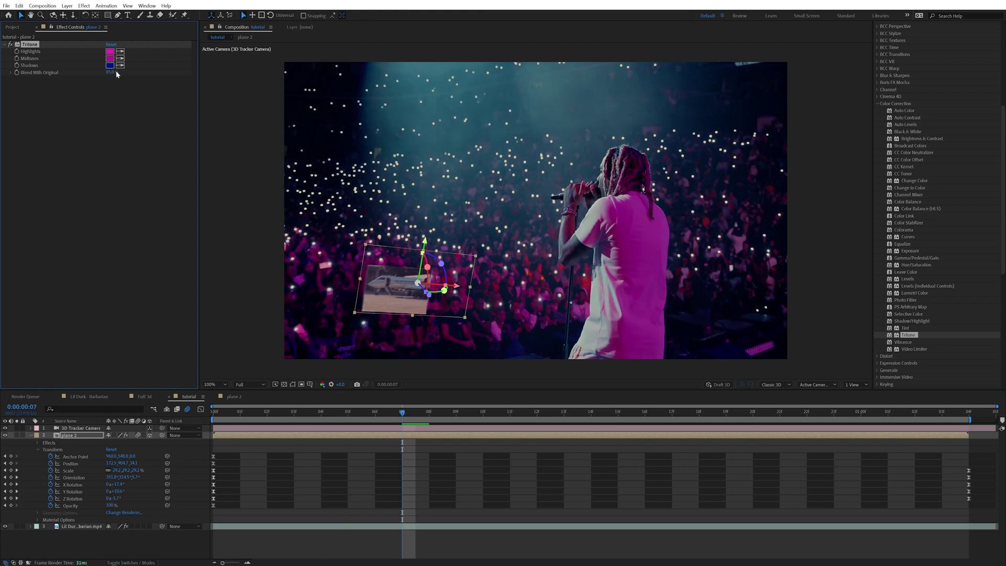
{"action": "left_click", "coordinate": [212, 412]}
{"action": "key", "text": "space"}
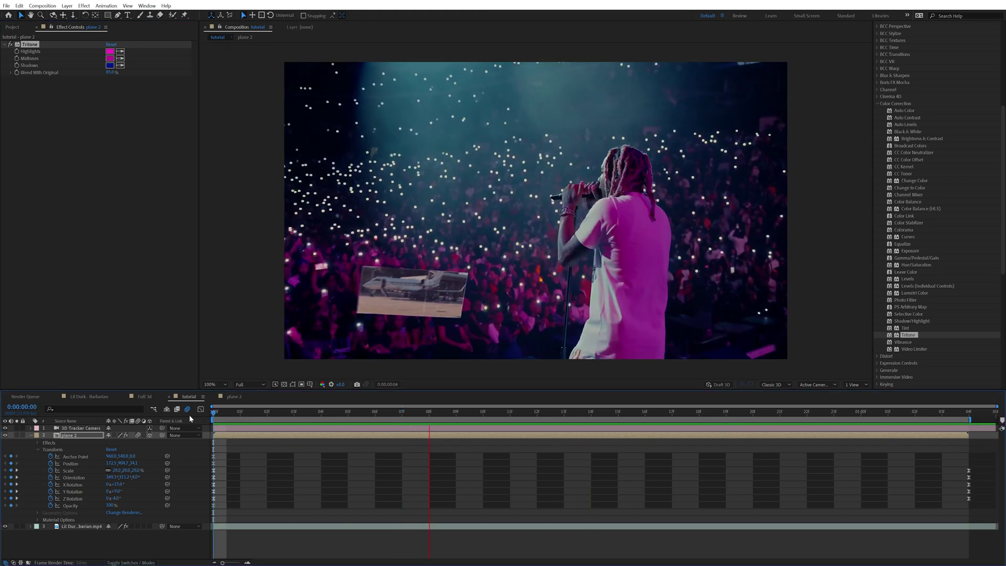
{"action": "key", "text": "space"}
{"action": "left_click", "coordinate": [11, 48]}
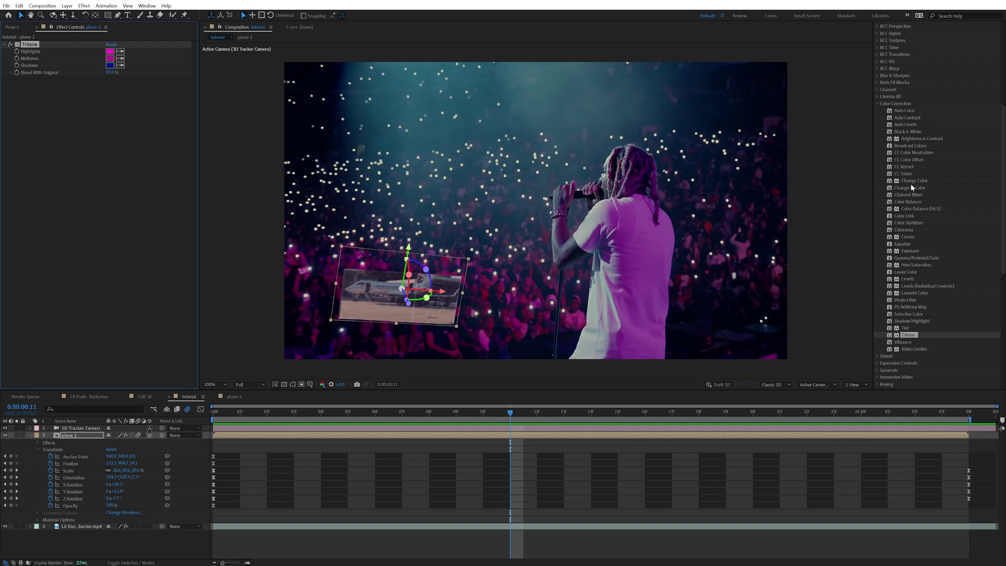
Apply Curves to plane 2 and shape the RGB curve into a slight S with darker shadows and brighter highlights.
{"action": "double_click", "coordinate": [907, 236]}
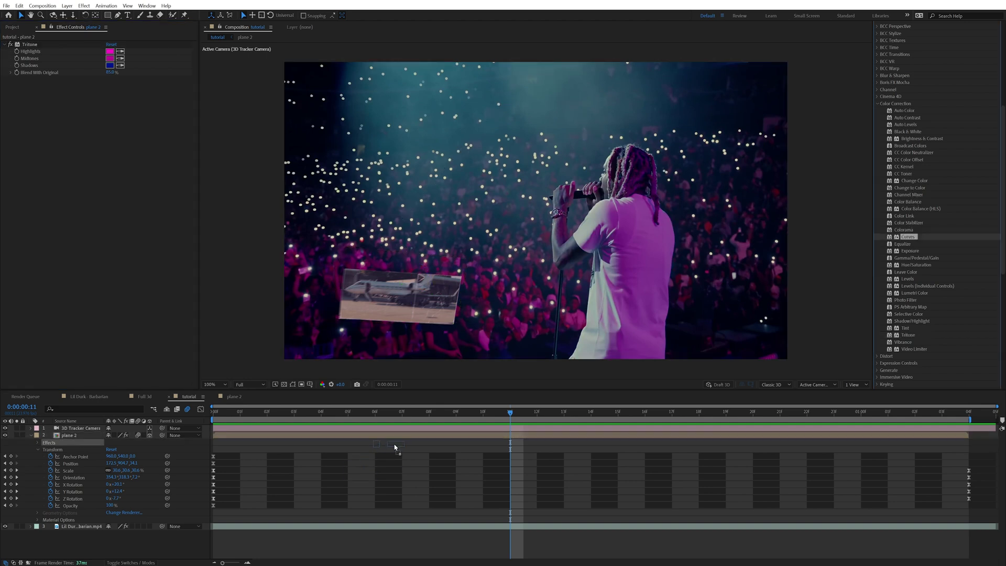
{"action": "left_click_drag", "start_coordinate": [90, 138], "coordinate": [93, 143]}
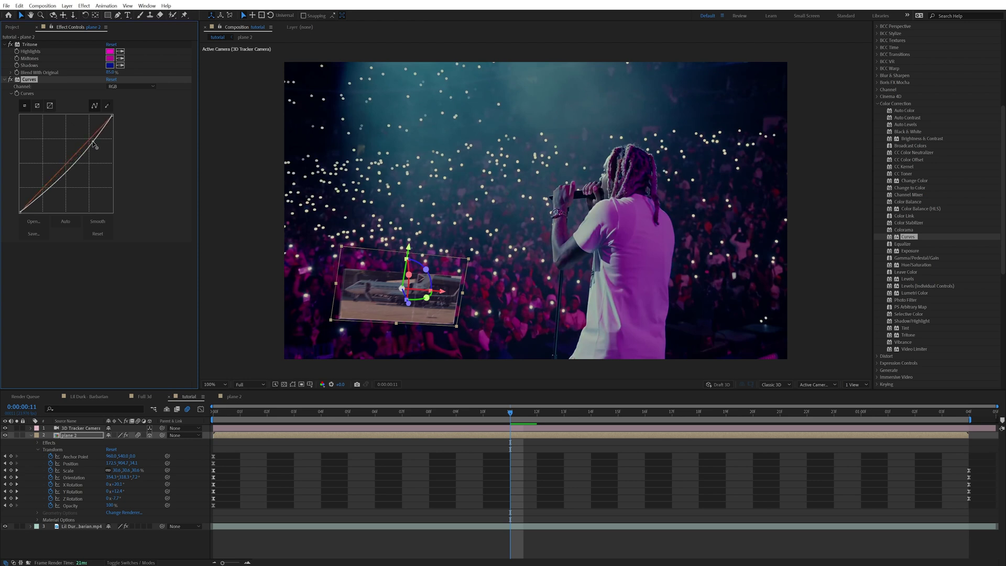
{"action": "left_click_drag", "start_coordinate": [46, 191], "coordinate": [44, 190]}
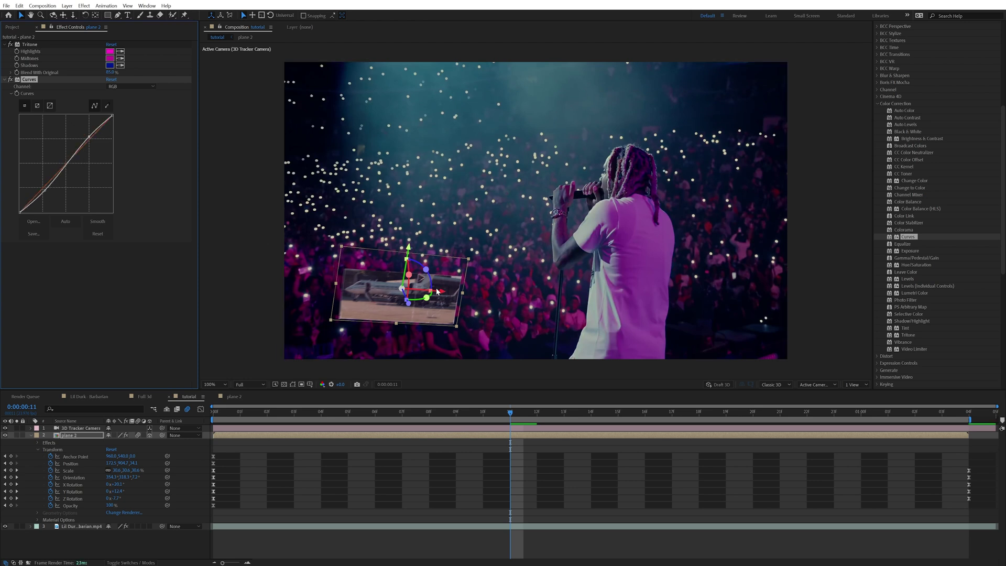
Compare plane 2 with and without the Tritone and Curves effects, and replay the animation from the start.
{"action": "left_click", "coordinate": [11, 45]}
{"action": "left_click", "coordinate": [10, 45]}
{"action": "left_click", "coordinate": [11, 44]}
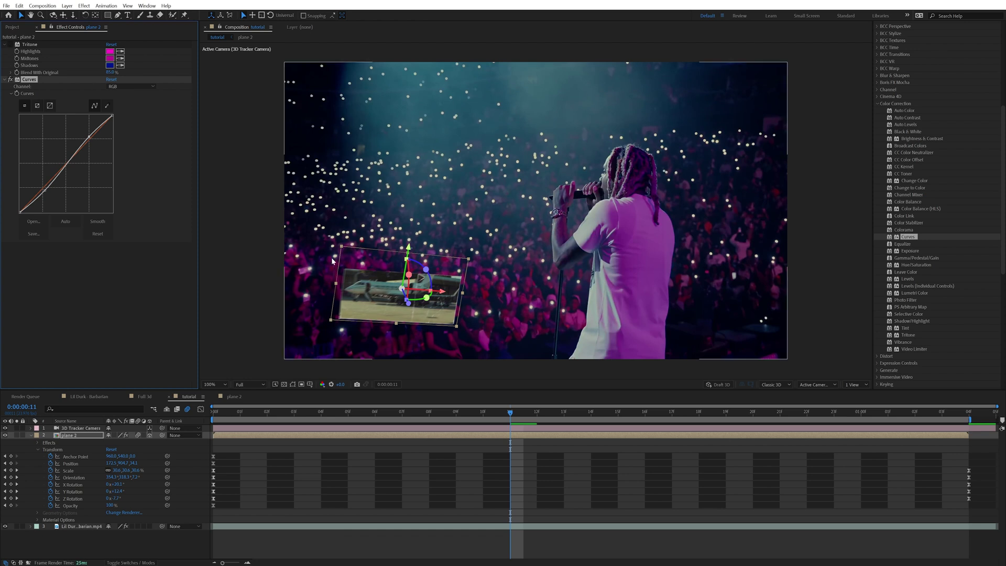
{"action": "left_click", "coordinate": [10, 44]}
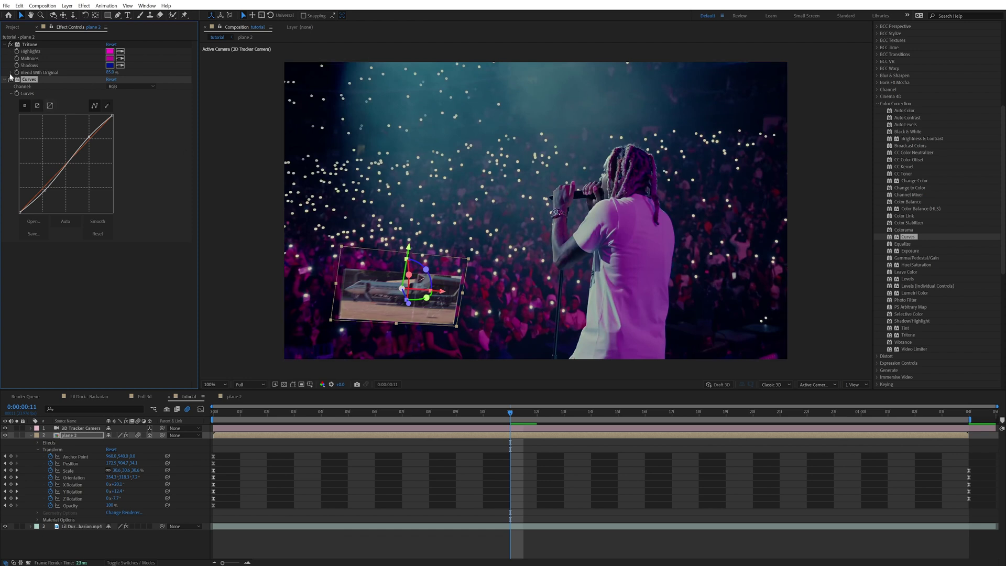
{"action": "left_click", "coordinate": [11, 79]}
{"action": "left_click_drag", "start_coordinate": [260, 409], "coordinate": [190, 413]}
{"action": "key", "text": "space"}
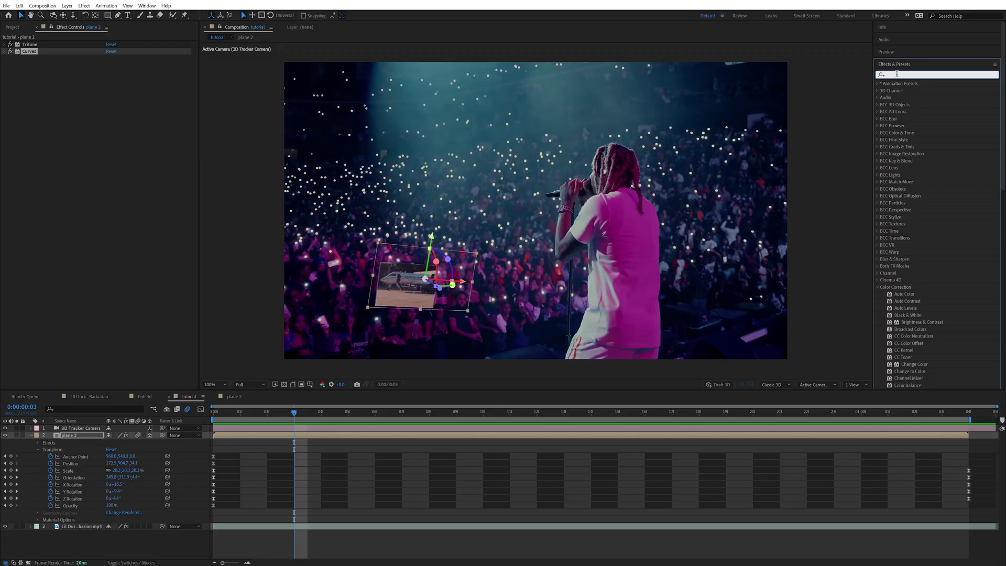
Apply Gaussian Blur to plane 2 and add an initial Blurriness keyframe of 0 ahead of 0:00:00:03.
{"action": "type", "text": "gaus"}
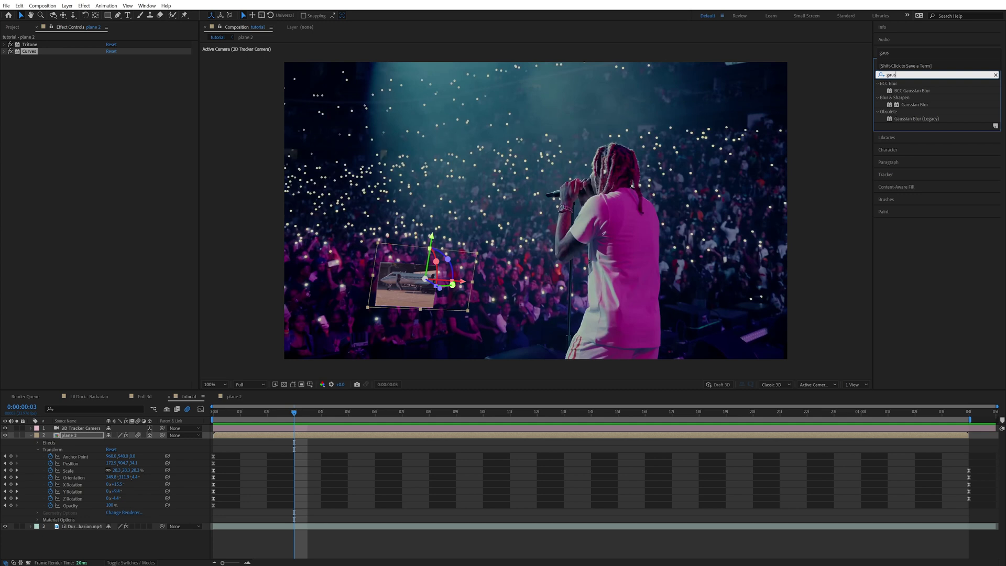
{"action": "left_click_drag", "start_coordinate": [914, 104], "coordinate": [408, 283]}
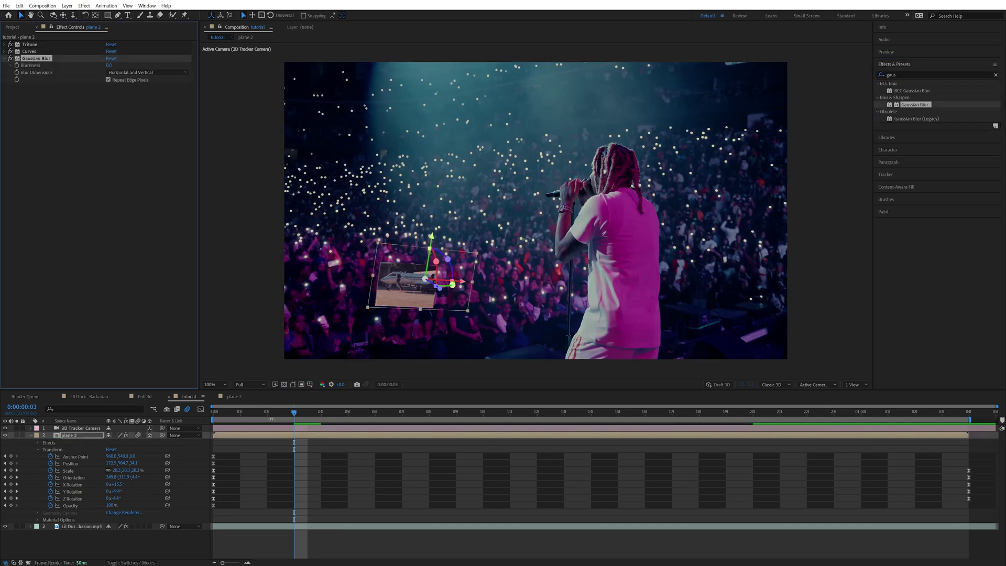
{"action": "left_click_drag", "start_coordinate": [270, 414], "coordinate": [296, 416]}
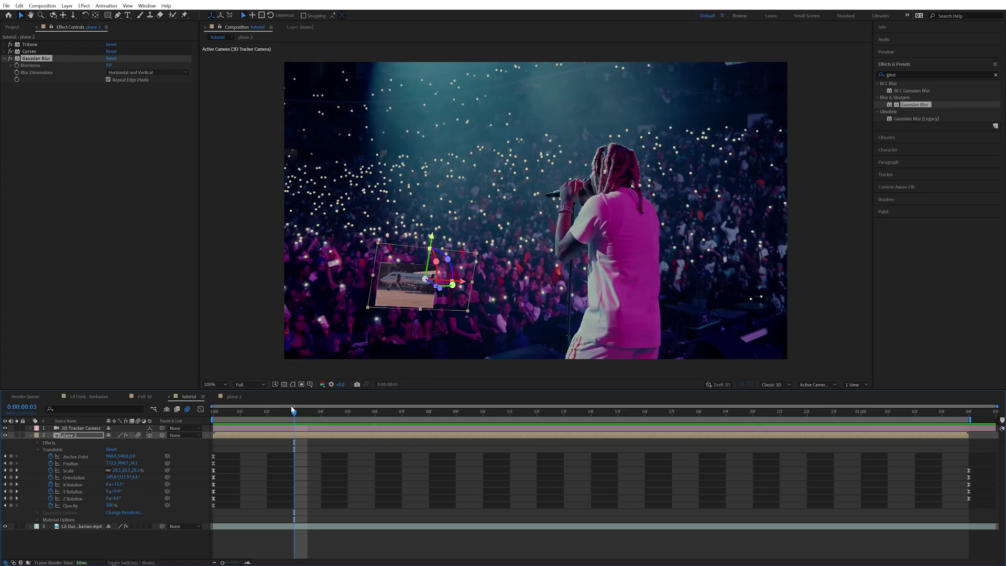
{"action": "left_click", "coordinate": [96, 128]}
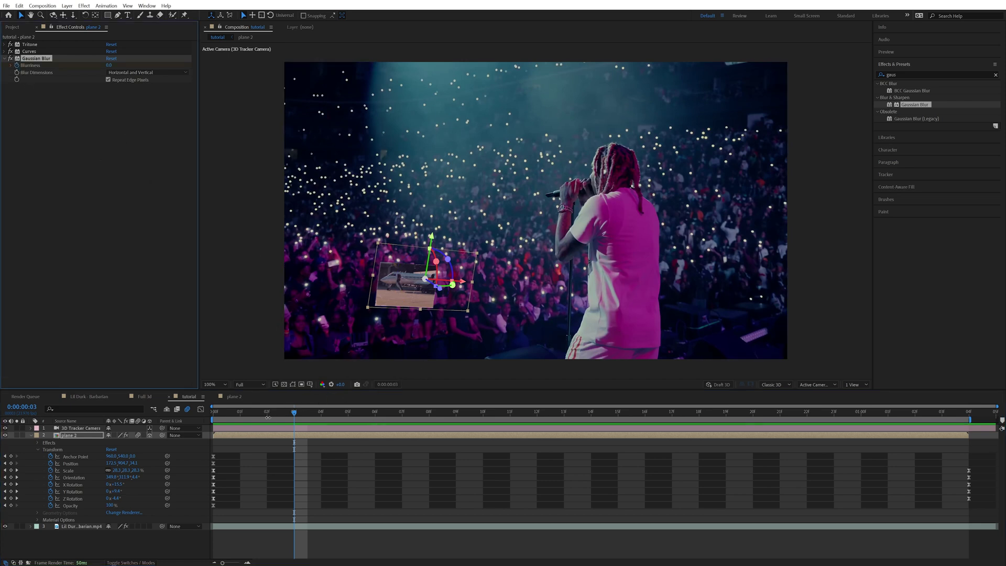
{"action": "key", "text": "u"}
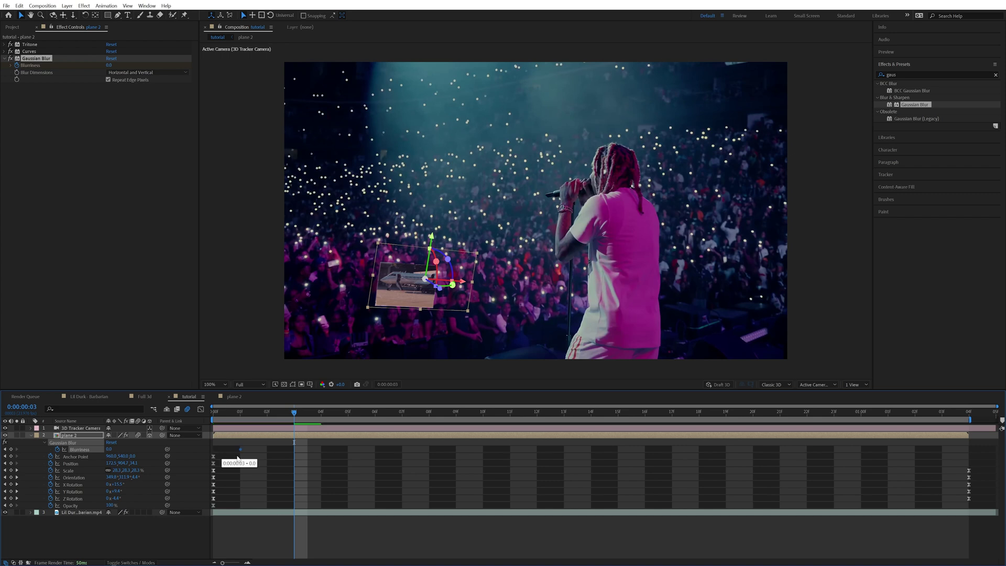
Set plane 2's Gaussian Blur Blurriness to 5 at 0:00:00:03.
{"action": "left_click_drag", "start_coordinate": [109, 65], "coordinate": [200, 66]}
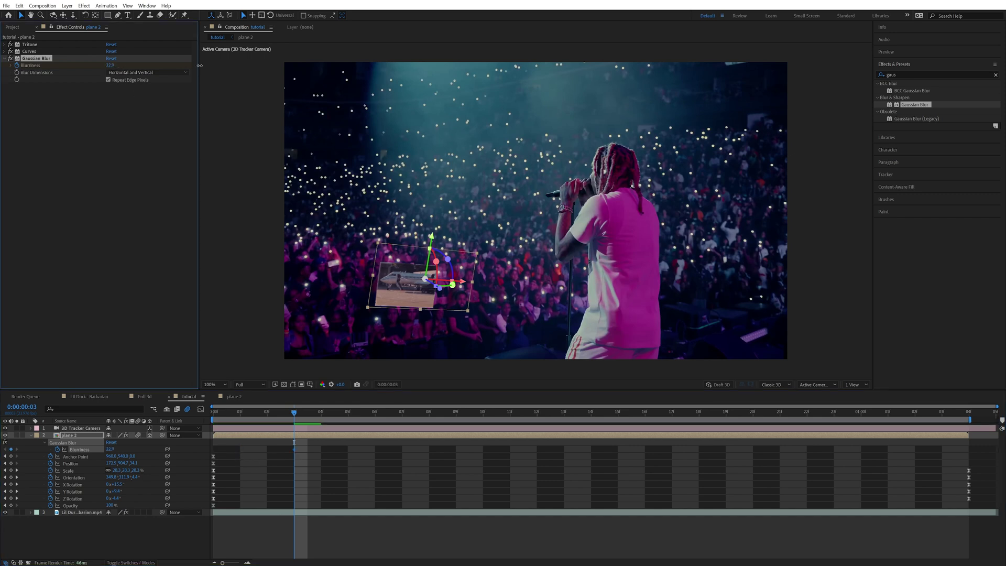
{"action": "left_click", "coordinate": [109, 65]}
{"action": "type", "text": "5"}
{"action": "left_click", "coordinate": [133, 139]}
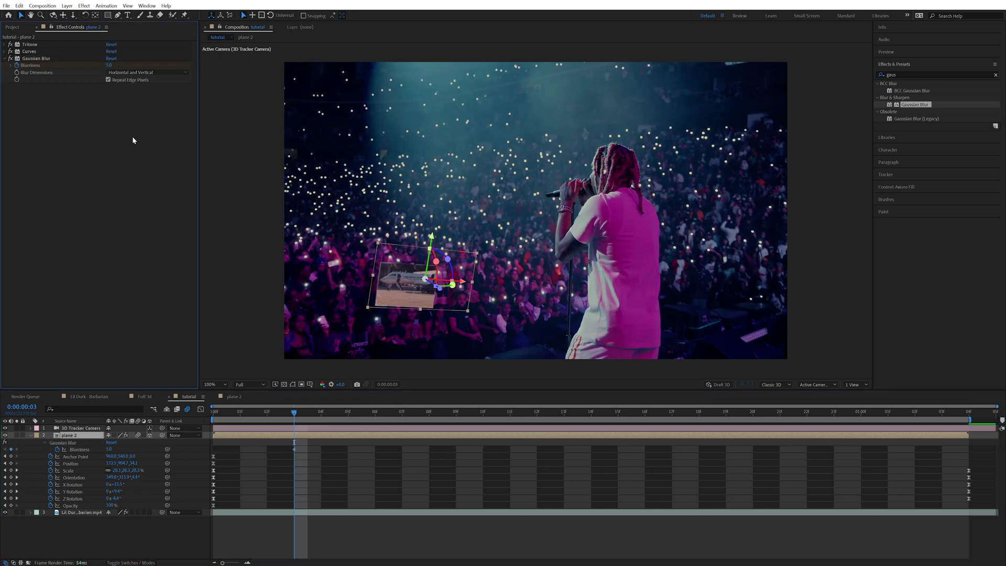
Set plane 2's Gaussian Blur Blurriness to about 25 and place that keyframe with the final transform keyframes at 0:00:01:04.
{"action": "left_click_drag", "start_coordinate": [321, 412], "coordinate": [696, 438]}
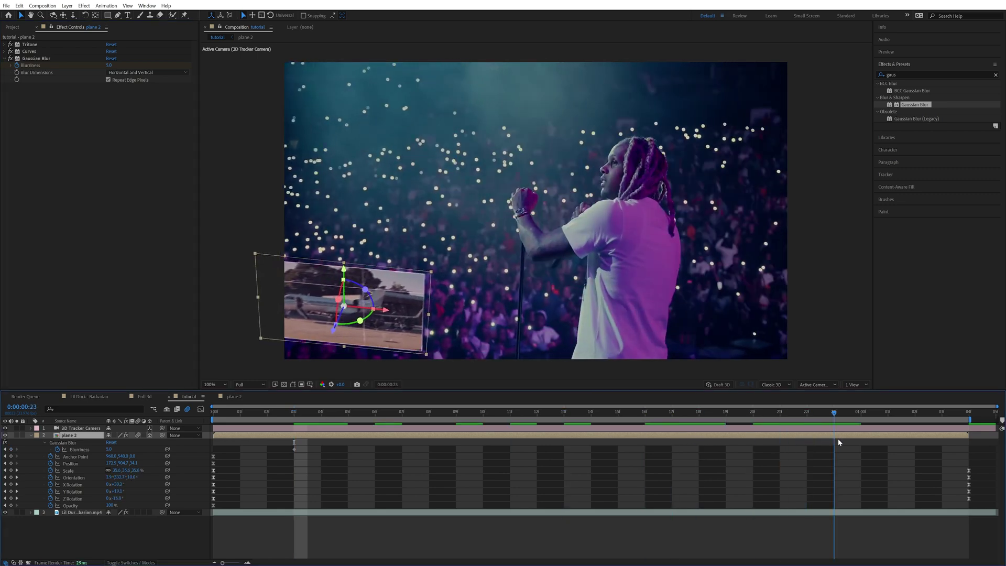
{"action": "key", "text": "space"}
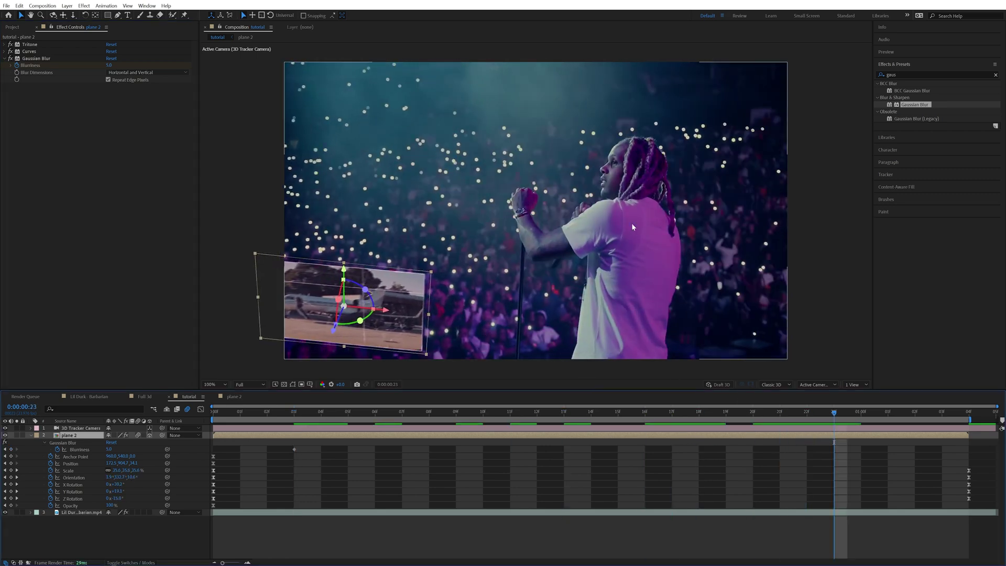
{"action": "left_click_drag", "start_coordinate": [109, 65], "coordinate": [149, 63]}
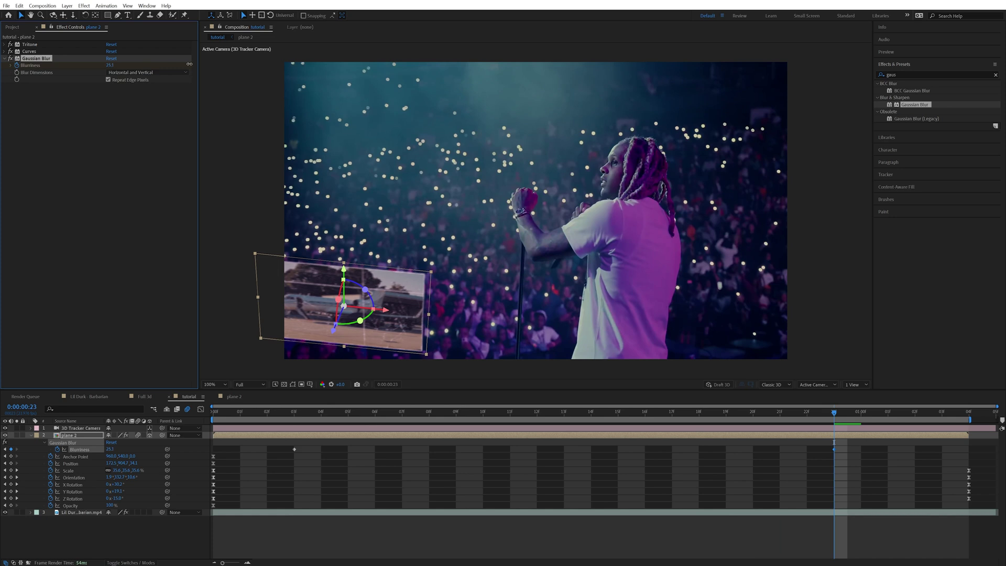
{"action": "left_click_drag", "start_coordinate": [834, 449], "coordinate": [968, 449]}
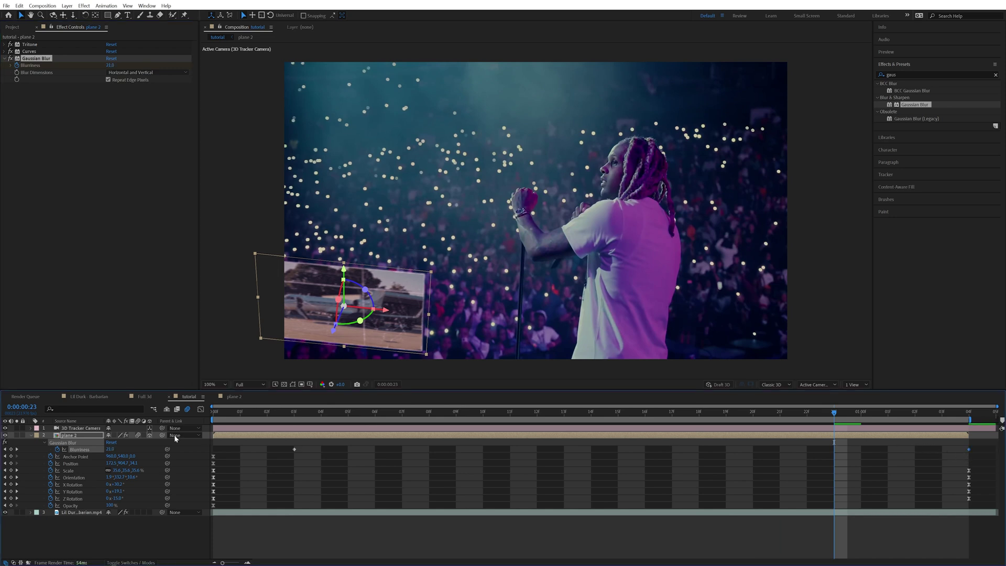
Move plane 2's first Blurriness keyframe to 0:00:00:00, ease both Blurriness keyframes, and play the animation.
{"action": "left_click_drag", "start_coordinate": [291, 450], "coordinate": [218, 450]}
{"action": "left_click_drag", "start_coordinate": [979, 447], "coordinate": [209, 452]}
{"action": "key", "text": "space"}
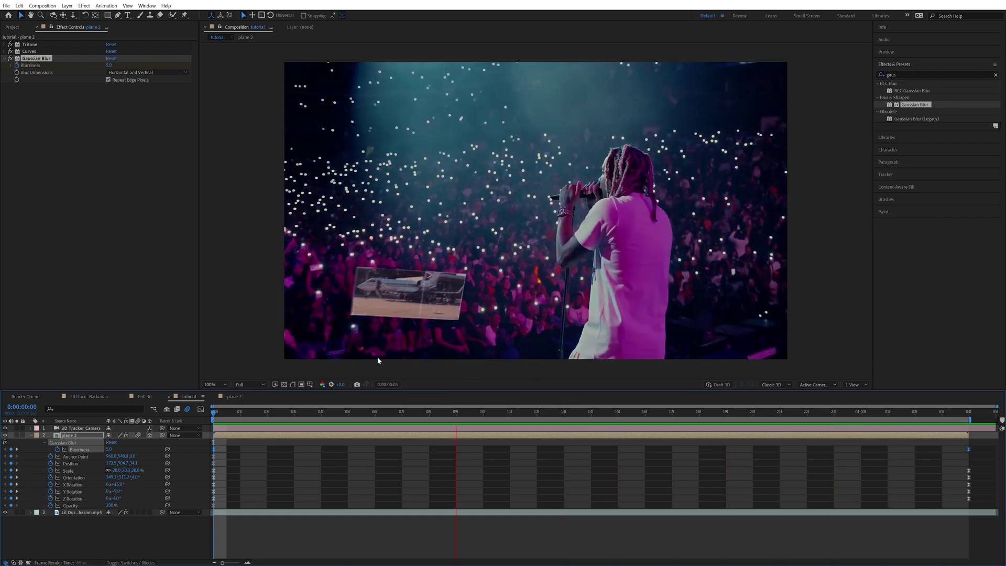
Inspect later frames and compare plane 2 with and without the Gaussian Blur.
{"action": "left_click", "coordinate": [755, 412]}
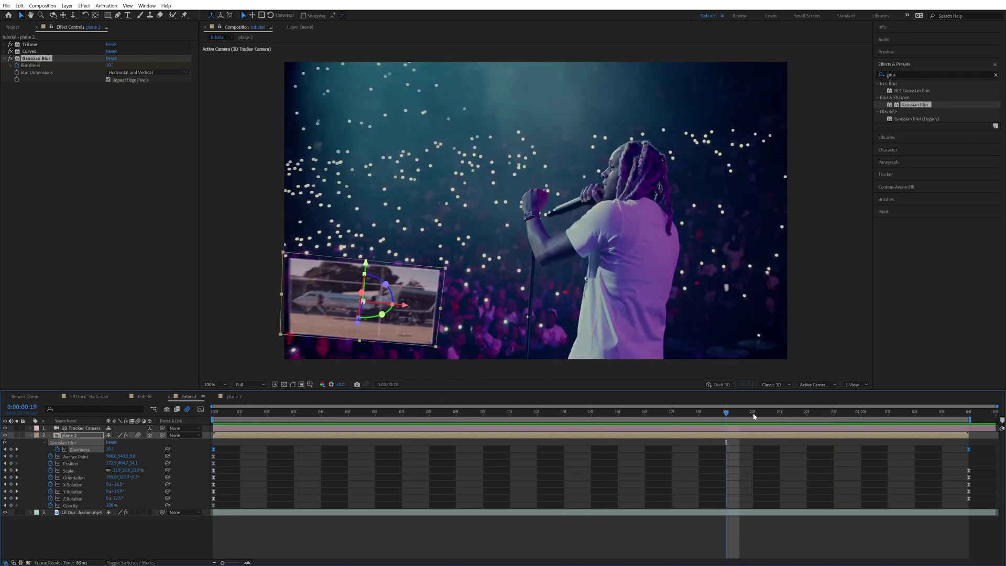
{"action": "key", "text": "Page_Down"}
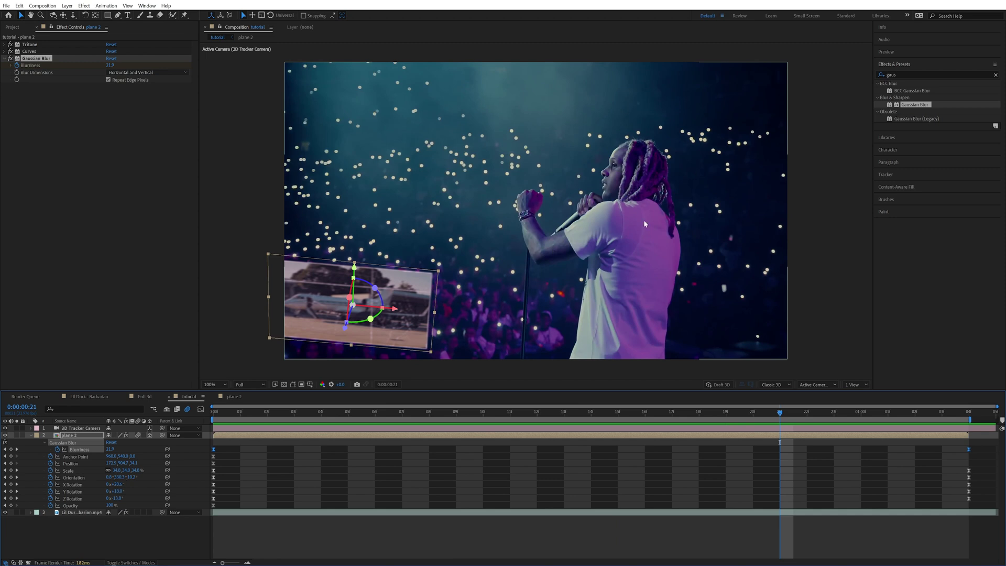
{"action": "left_click", "coordinate": [10, 58]}
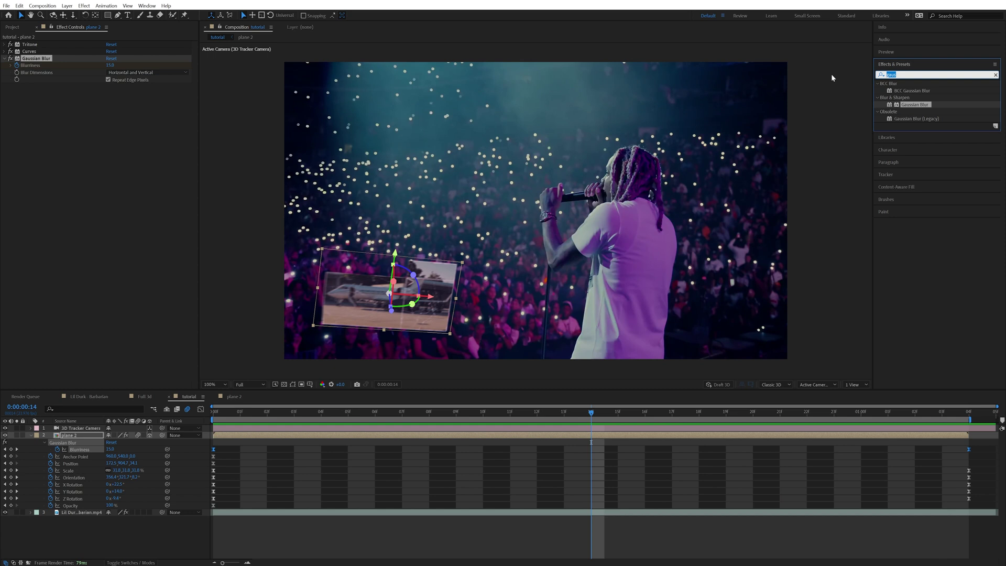
Apply Drop Shadow to plane 2 with distance 174, direction about 230°, high softness and reduced opacity.
{"action": "type", "text": "drop"}
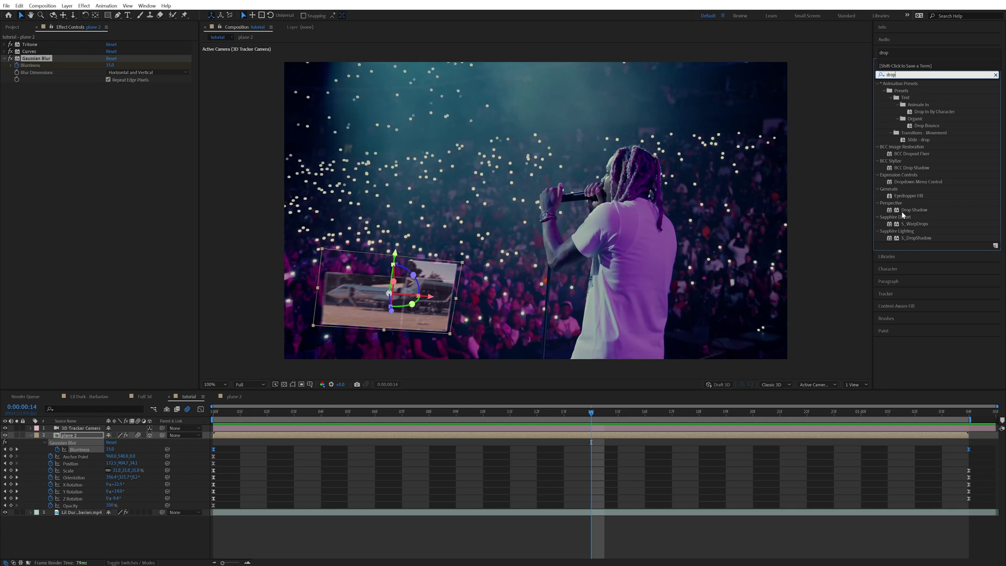
{"action": "left_click_drag", "start_coordinate": [902, 215], "coordinate": [504, 436]}
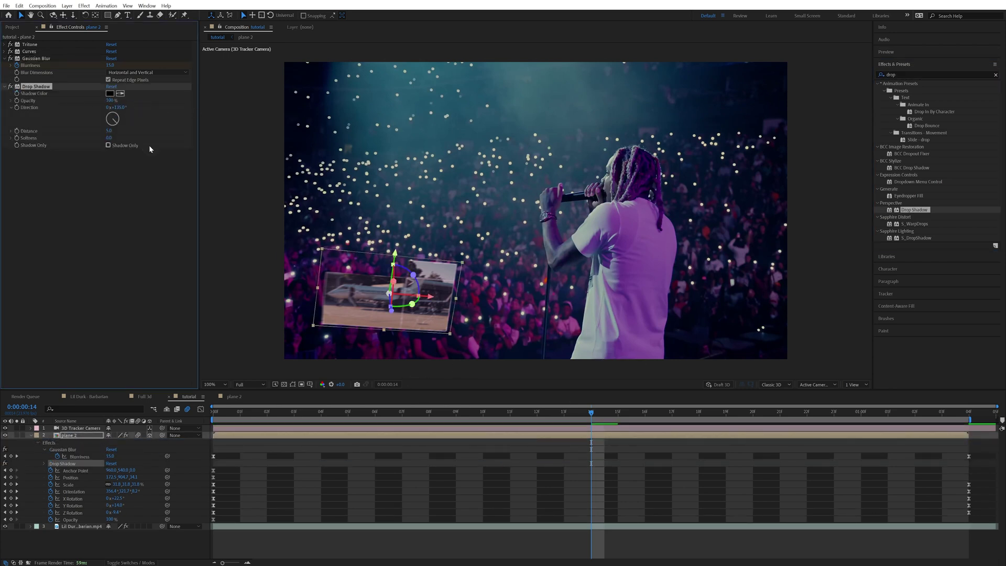
{"action": "left_click_drag", "start_coordinate": [109, 138], "coordinate": [174, 137]}
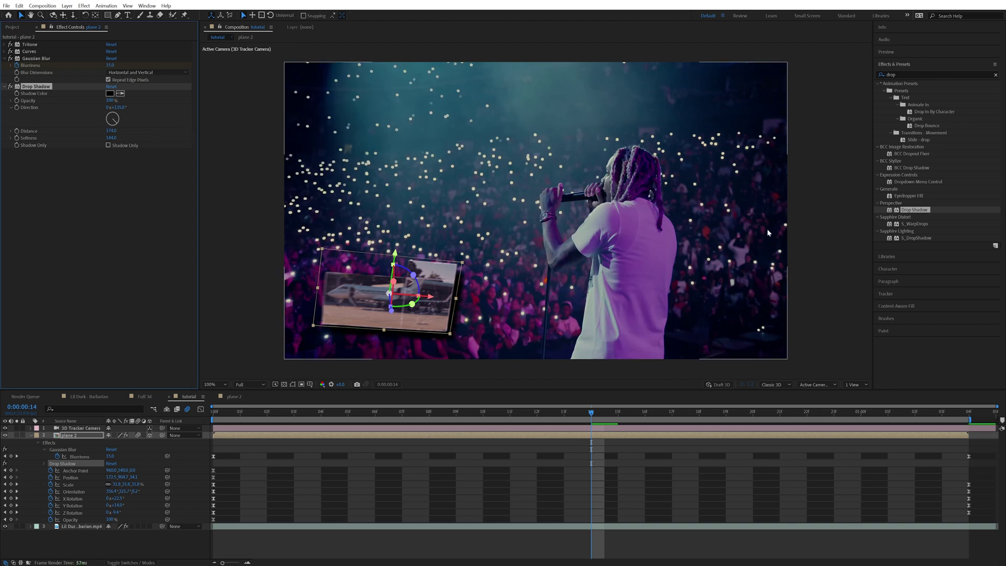
{"action": "left_click_drag", "start_coordinate": [109, 121], "coordinate": [165, 145]}
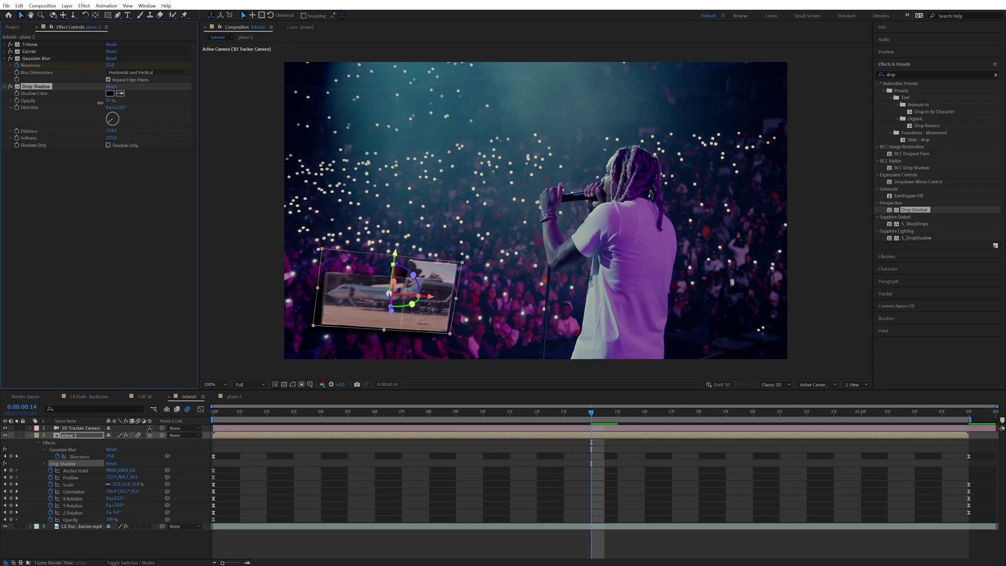
{"action": "mouse_move", "coordinate": [100, 103]}
{"action": "left_mouse_down"}
{"action": "mouse_move", "coordinate": [66, 108]}
{"action": "mouse_move", "coordinate": [82, 110]}
{"action": "left_mouse_up"}
{"action": "left_click", "coordinate": [366, 330]}
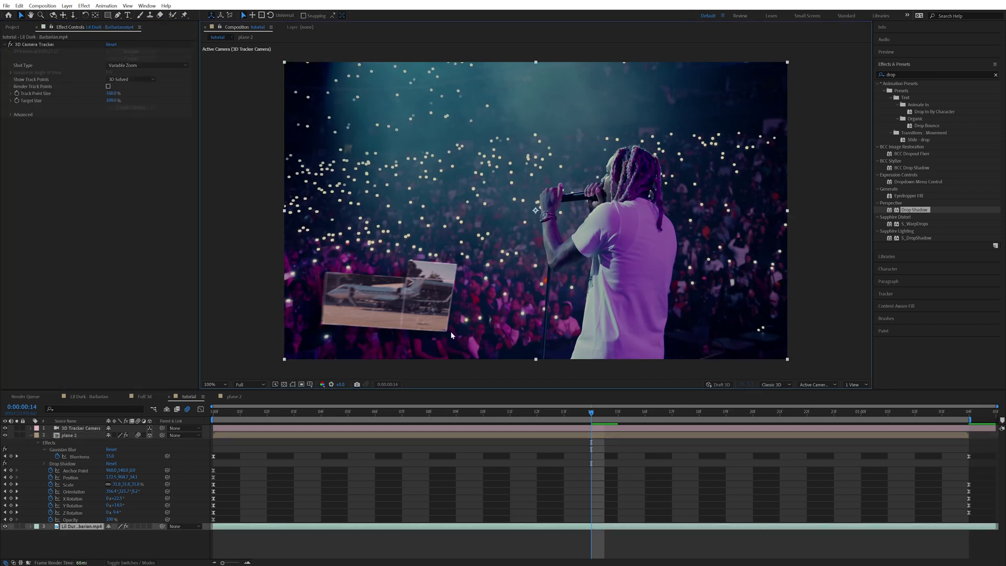
{"action": "key", "text": "space"}
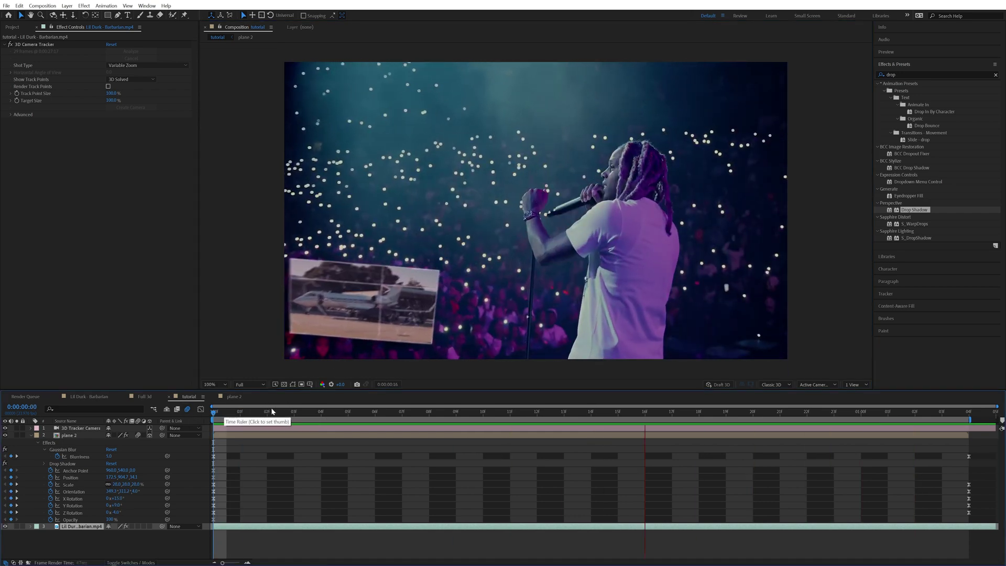
Add durk1 copy.png above plane 2 as a 3D layer with motion blur, and preview it in the shot.
{"action": "key", "text": "space"}
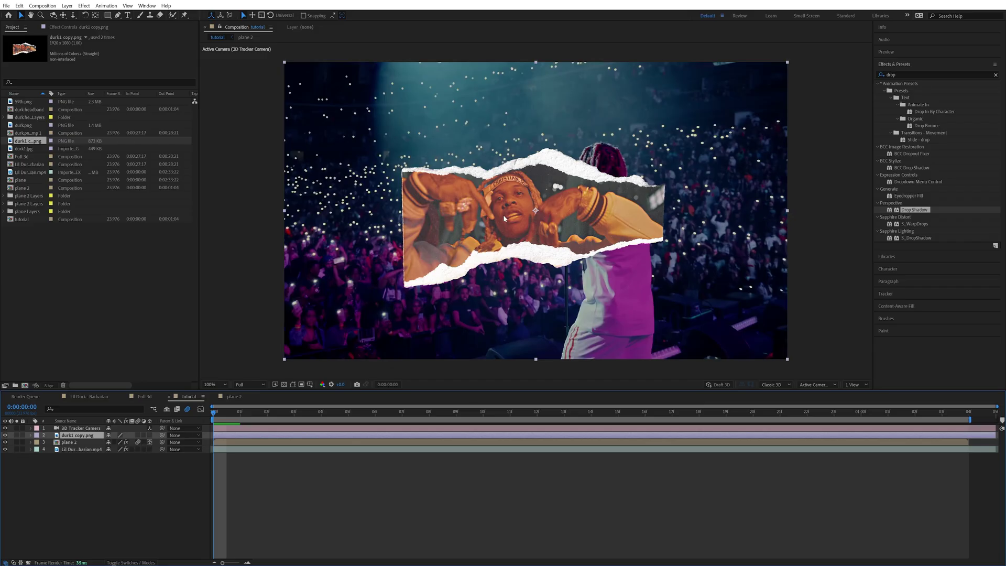
{"action": "left_click", "coordinate": [150, 436]}
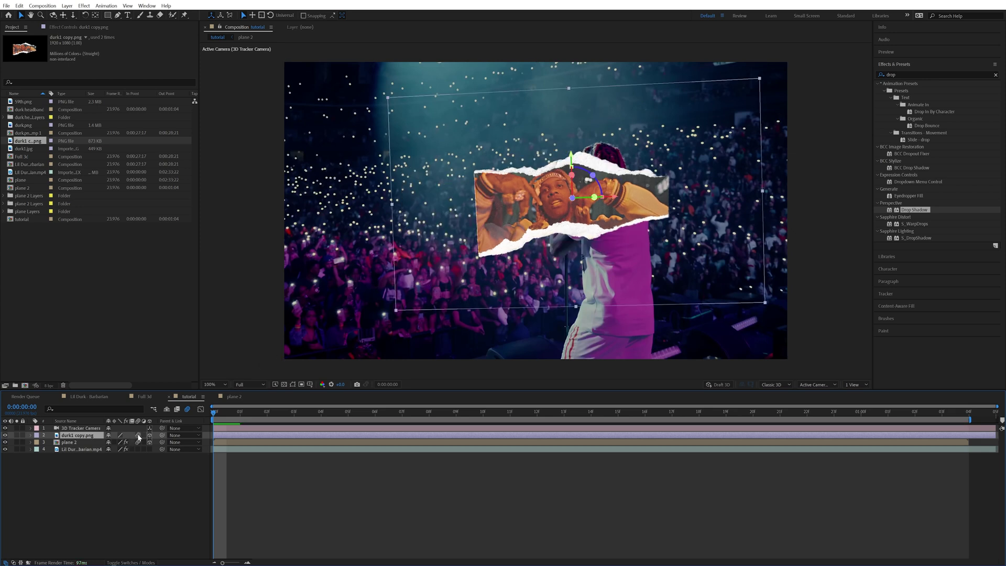
{"action": "key", "text": "space"}
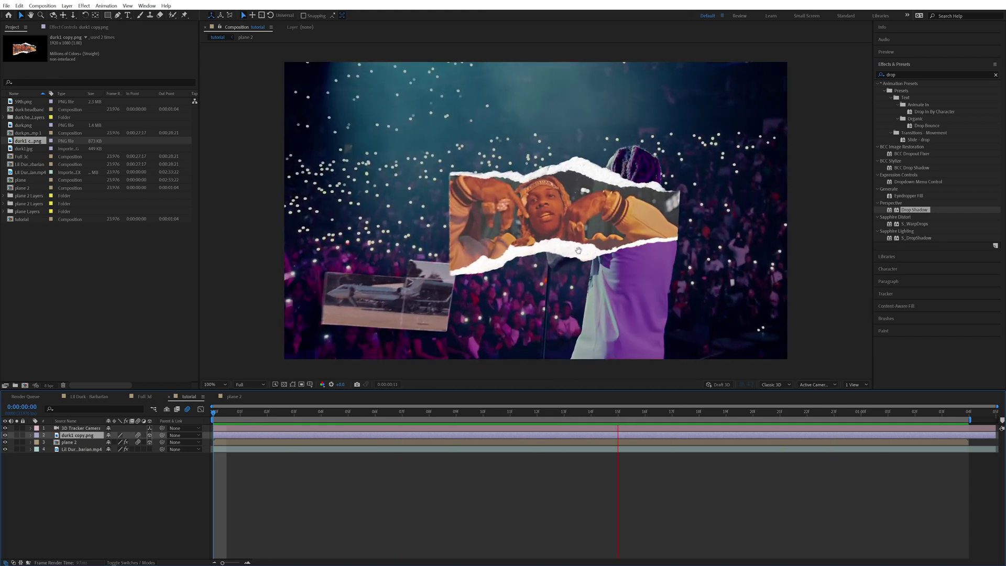
{"action": "key", "text": "space"}
{"action": "left_click_drag", "start_coordinate": [414, 411], "coordinate": [194, 426]}
Place the ripped photo above the crowd beside the singer at 0:00:00:00, scaled to 77% and turned to match the perspective.
{"action": "left_click", "coordinate": [32, 436]}
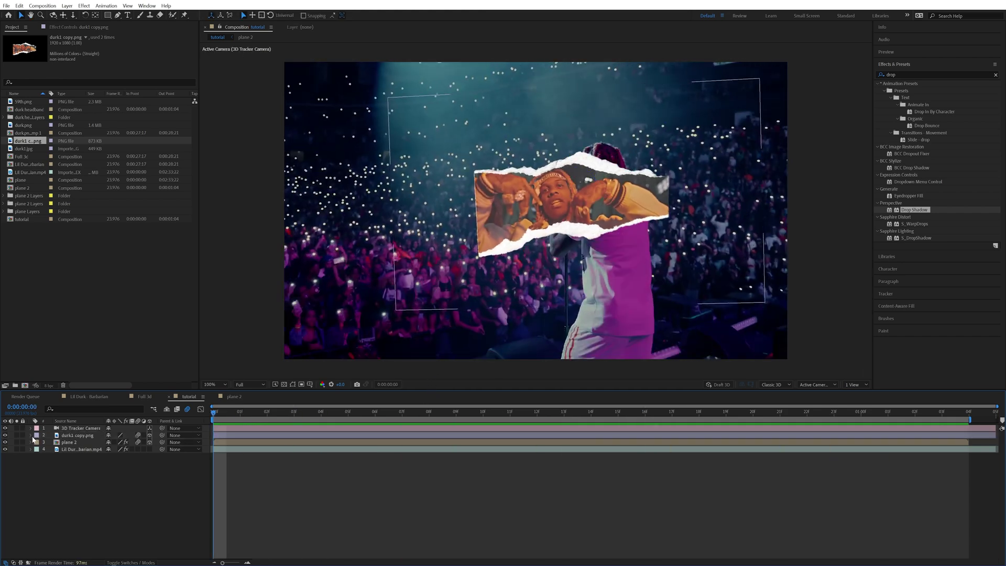
{"action": "left_click", "coordinate": [31, 435]}
{"action": "left_click", "coordinate": [36, 442]}
{"action": "left_click_drag", "start_coordinate": [566, 199], "coordinate": [513, 156]}
{"action": "left_click_drag", "start_coordinate": [131, 463], "coordinate": [112, 463]}
{"action": "mouse_move", "coordinate": [476, 167]}
{"action": "left_mouse_down"}
{"action": "mouse_move", "coordinate": [488, 168]}
{"action": "mouse_move", "coordinate": [478, 167]}
{"action": "left_mouse_up"}
{"action": "left_click_drag", "start_coordinate": [135, 456], "coordinate": [263, 440]}
{"action": "left_click_drag", "start_coordinate": [487, 177], "coordinate": [479, 175]}
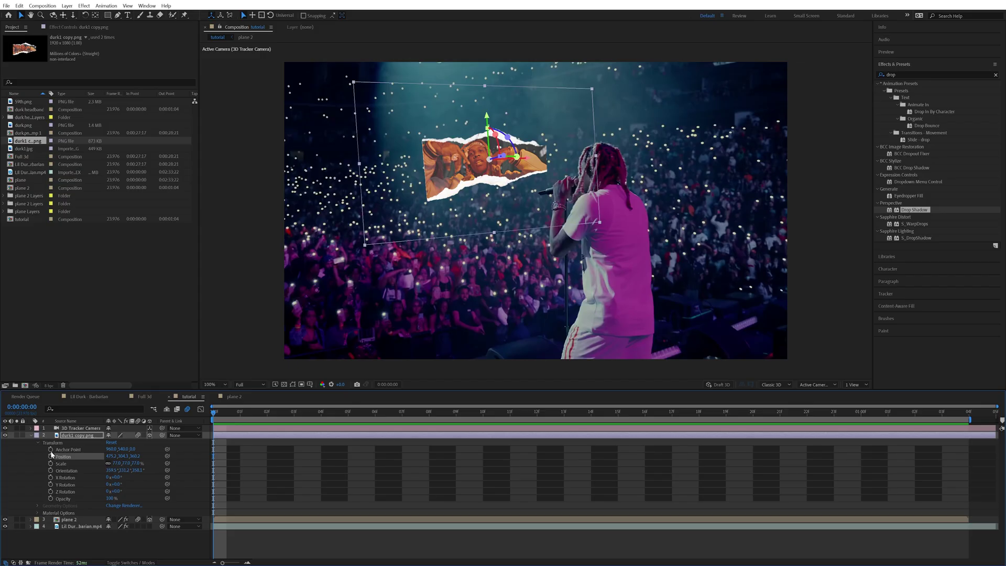
Animate the ripped photo's scale to 84% with a changed orientation and rotation, using eased keyframes from 0:00:00:00 to 0:00:01:02.
{"action": "left_click_drag", "start_coordinate": [52, 454], "coordinate": [50, 499]}
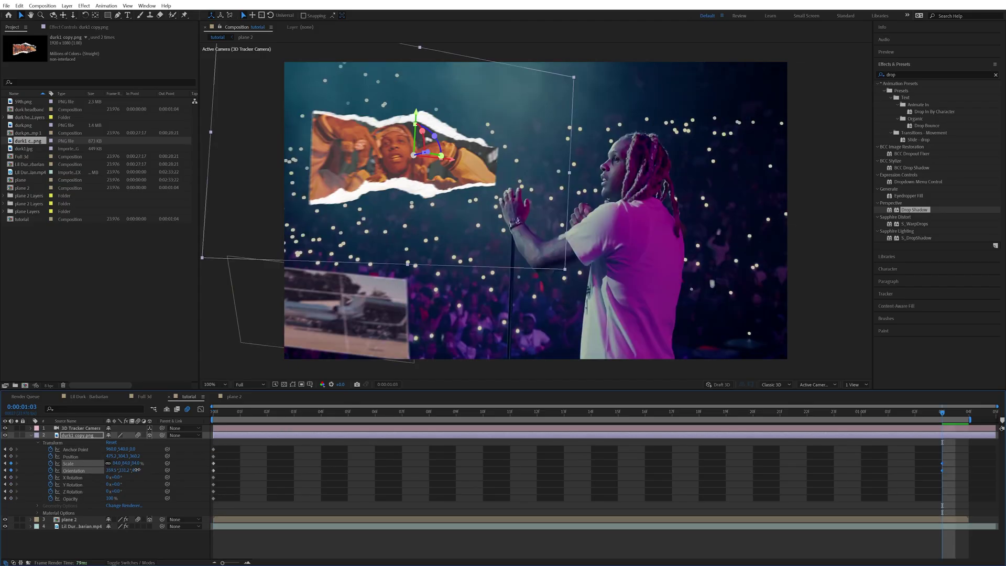
{"action": "left_click_drag", "start_coordinate": [134, 470], "coordinate": [113, 493]}
{"action": "left_click_drag", "start_coordinate": [958, 456], "coordinate": [206, 508]}
{"action": "key", "text": "space"}
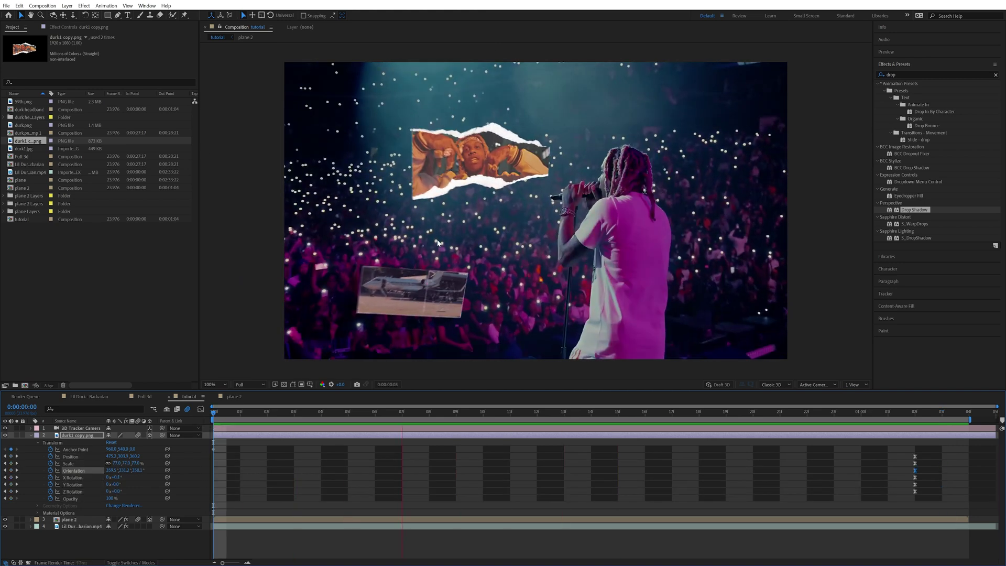
{"action": "key", "text": "space"}
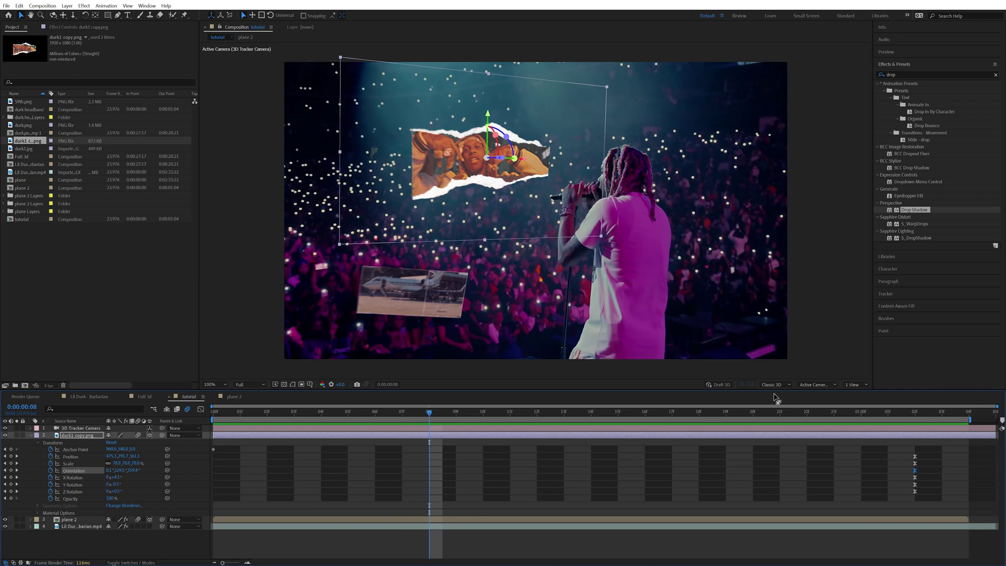
Copy the Tritone, Curves, Gaussian Blur and Drop Shadow effects from plane 2 to durk1 copy.png and preview the result.
{"action": "left_click", "coordinate": [430, 519]}
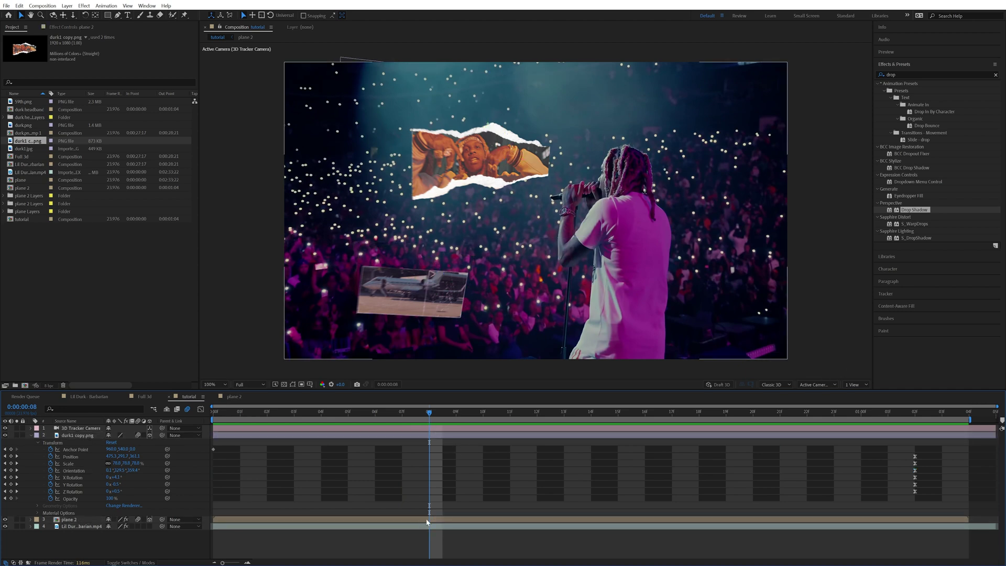
{"action": "left_click", "coordinate": [70, 27]}
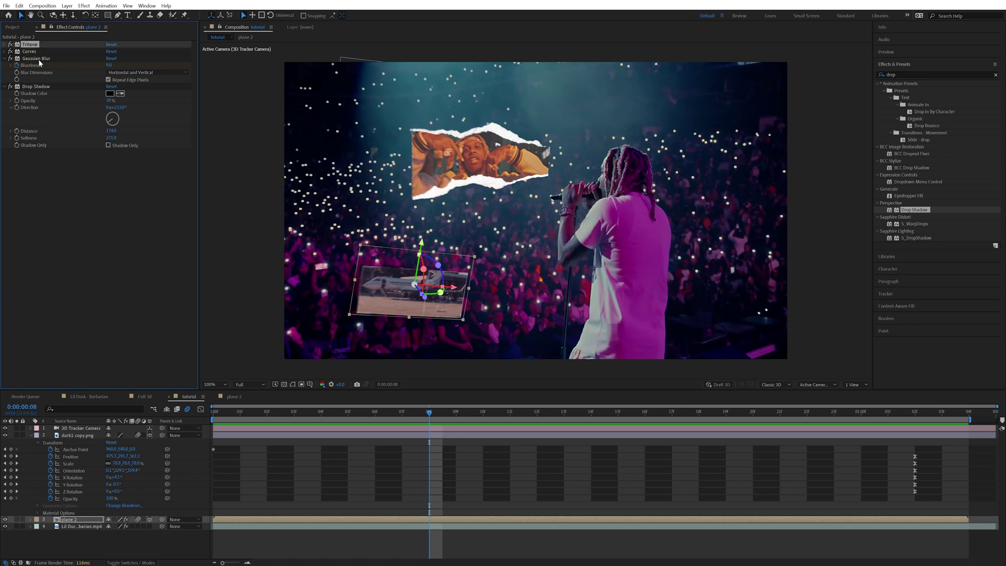
{"action": "left_click", "coordinate": [43, 87], "text": "ctrl"}
{"action": "left_click", "coordinate": [37, 59], "text": "ctrl"}
{"action": "left_click", "coordinate": [36, 52], "text": "ctrl"}
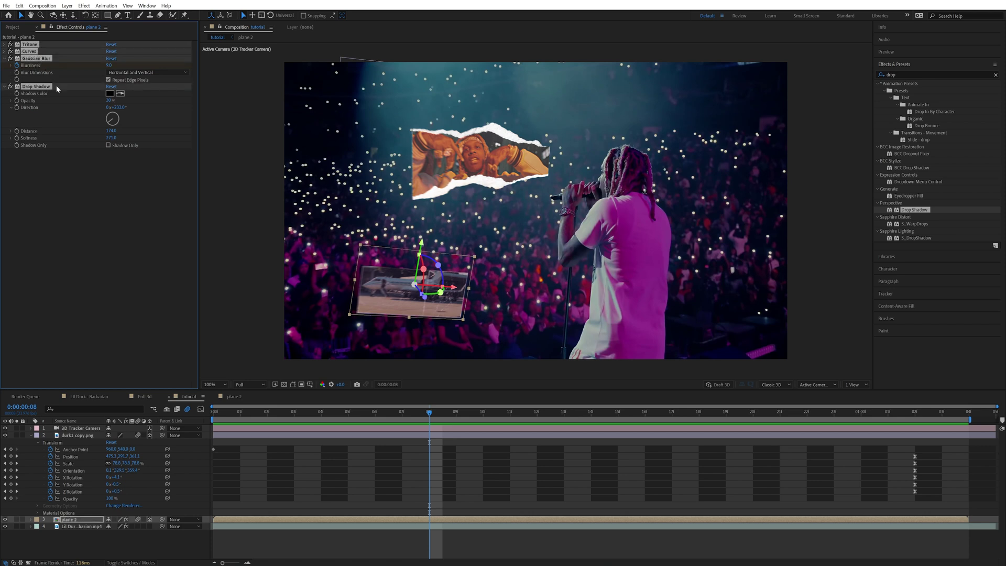
{"action": "left_click", "coordinate": [314, 435]}
{"action": "key", "text": "ctrl+v"}
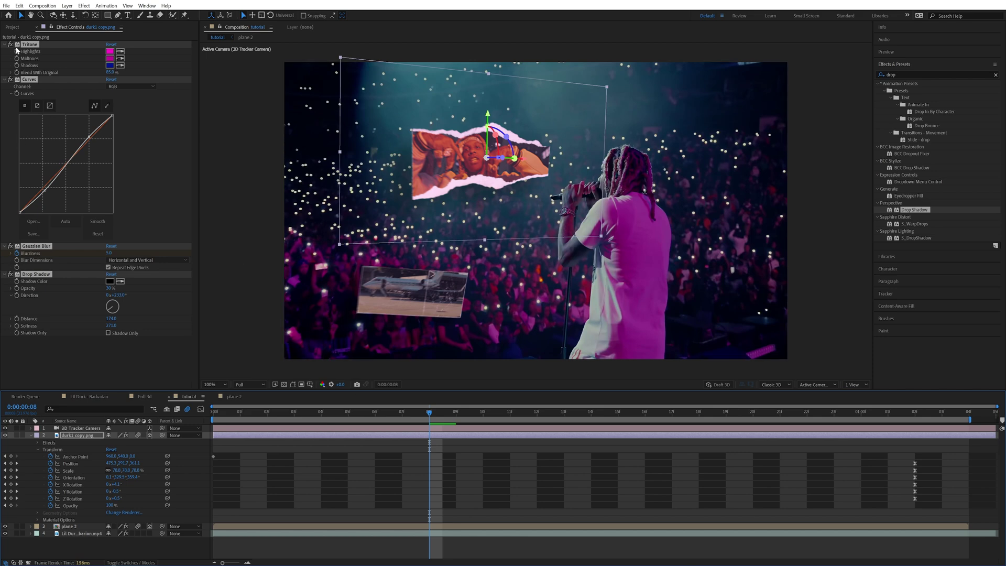
{"action": "key", "text": "space"}
{"action": "key", "text": "space"}
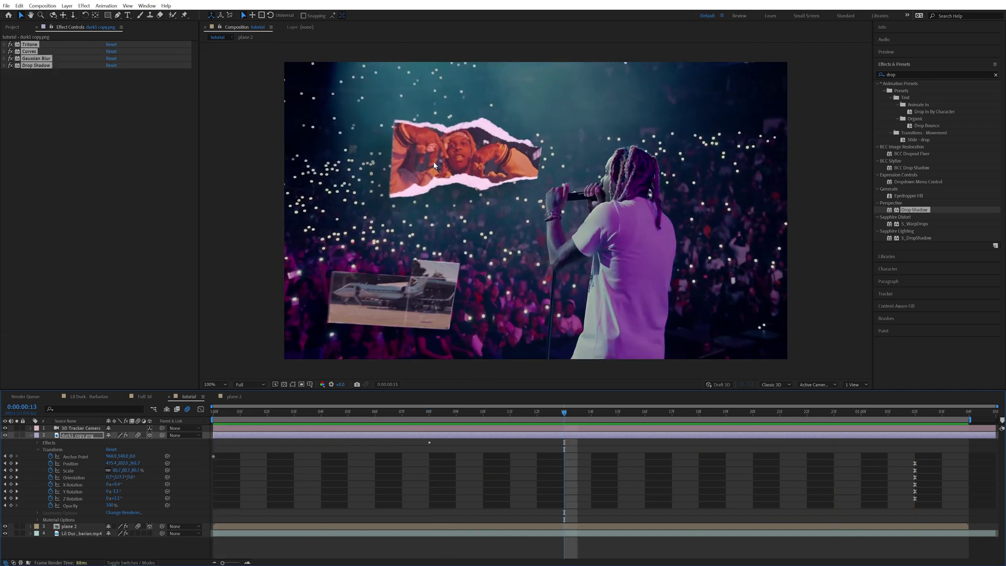
Keep the blue Tritone shadows on durk1 copy.png and change the Tritone midtones to bright blue.
{"action": "left_click", "coordinate": [74, 89]}
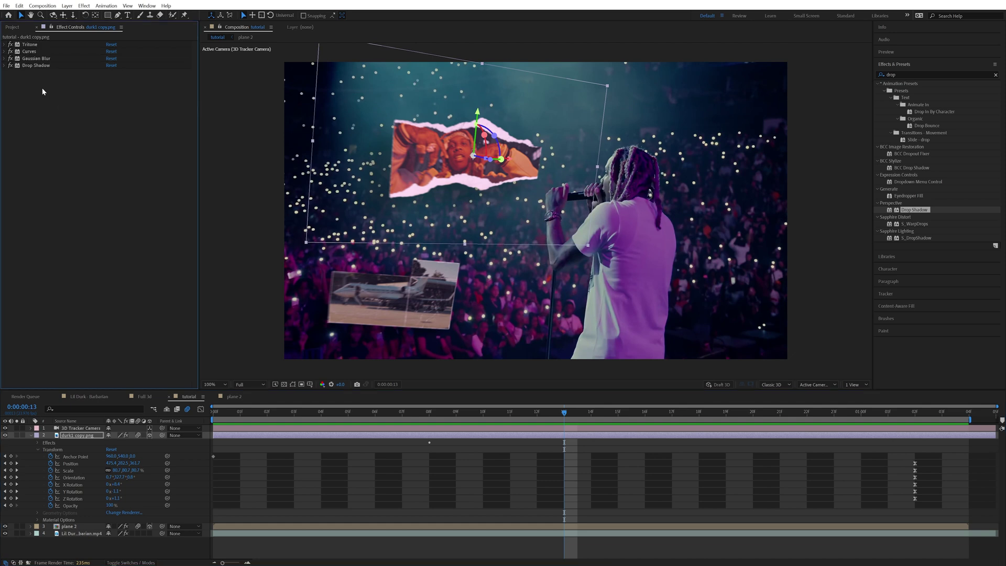
{"action": "left_click", "coordinate": [5, 44]}
{"action": "left_click", "coordinate": [112, 66]}
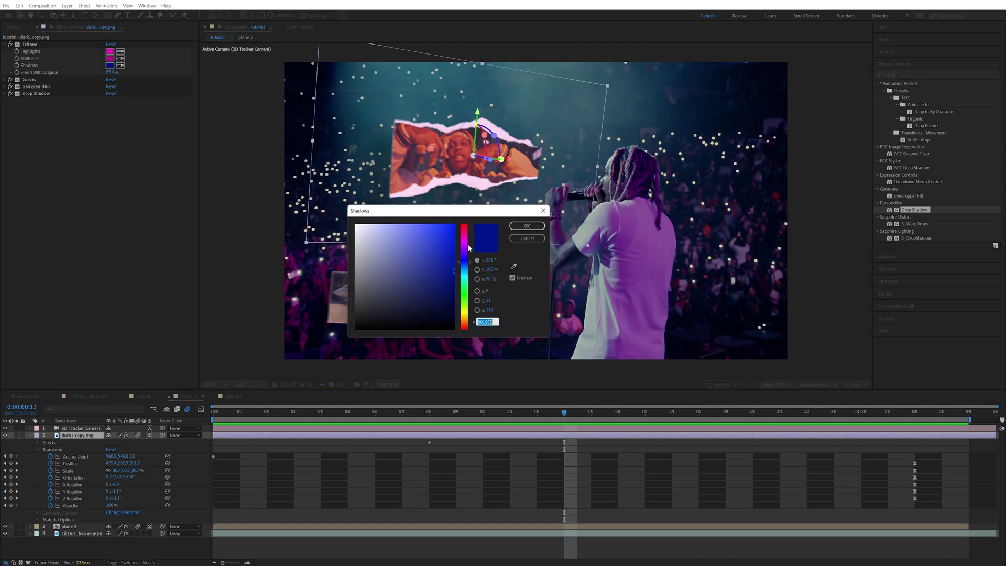
{"action": "left_click", "coordinate": [522, 227]}
{"action": "left_click", "coordinate": [109, 58]}
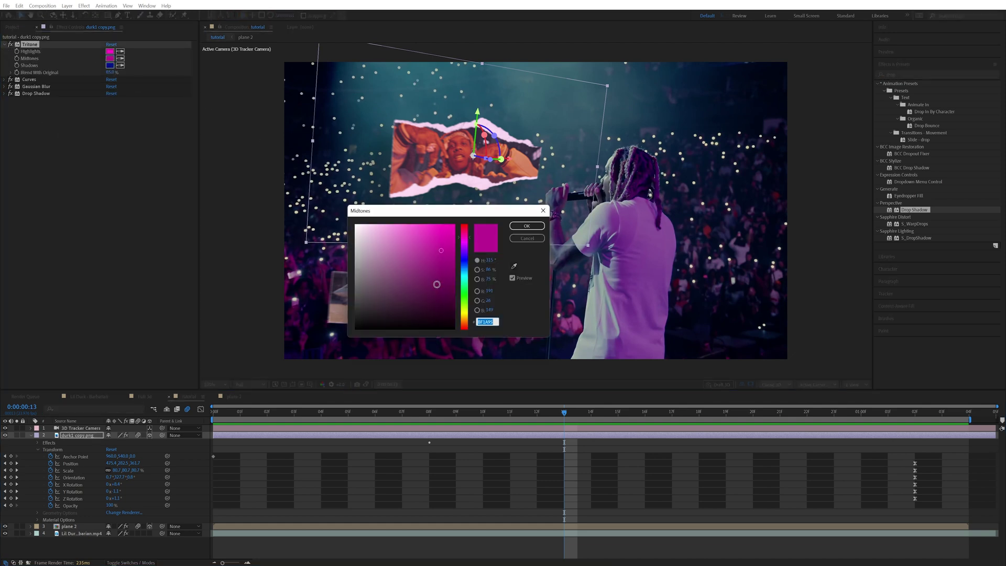
{"action": "left_click", "coordinate": [463, 267]}
{"action": "left_click", "coordinate": [526, 225]}
Change the ripped photo's Tritone highlights to a light cyan and replay the shot.
{"action": "left_click", "coordinate": [110, 52]}
{"action": "left_click", "coordinate": [467, 277]}
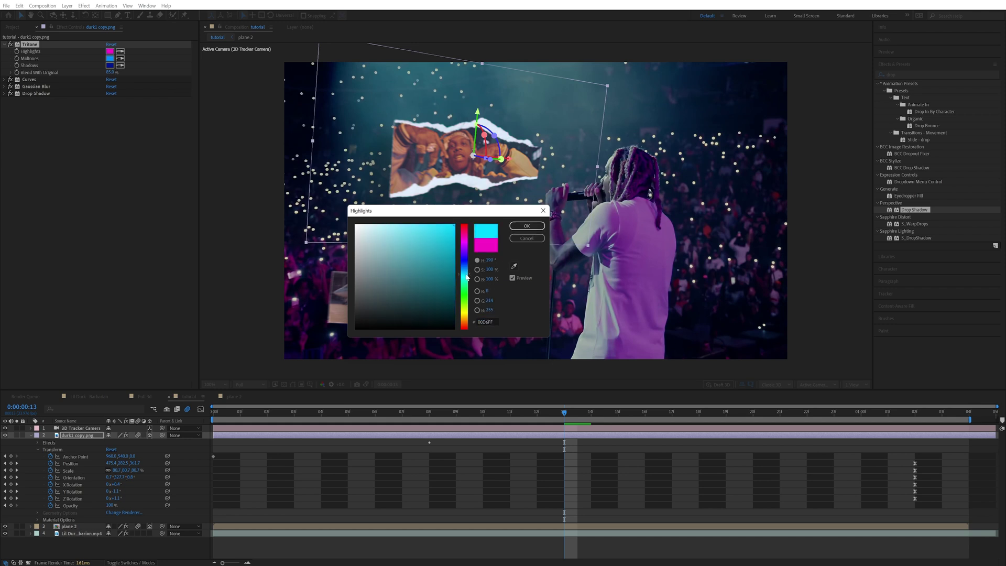
{"action": "left_click", "coordinate": [428, 225]}
{"action": "left_click", "coordinate": [527, 226]}
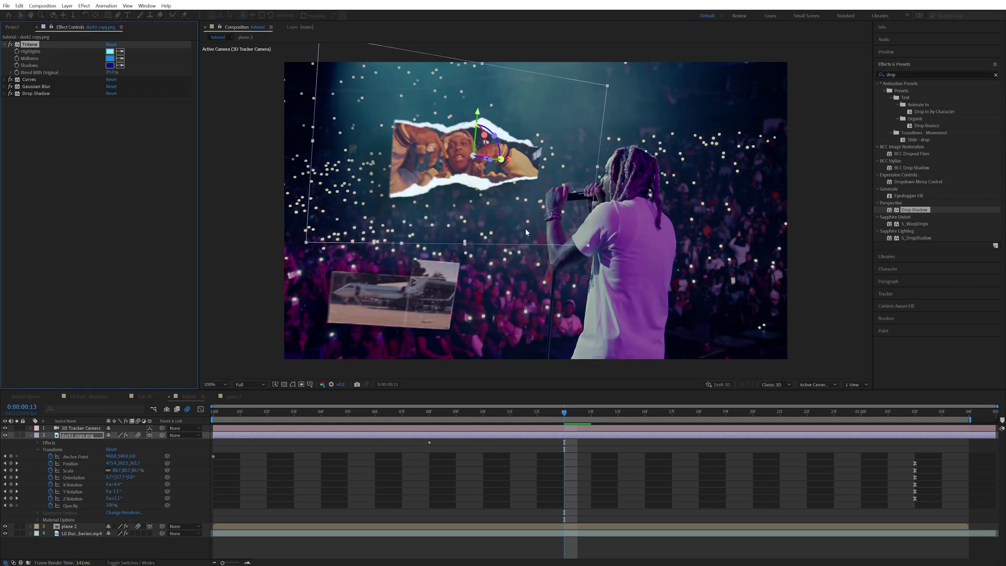
{"action": "key", "text": "space"}
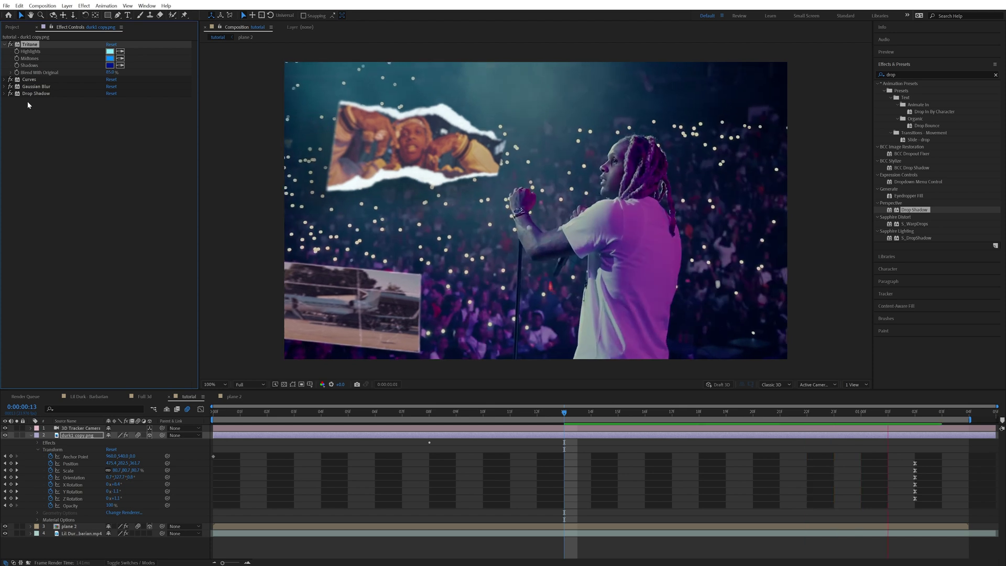
{"action": "key", "text": "space"}
Animate the ripped photo's Gaussian Blur blurriness from 10 at 0:00:00:00 to 15 at 0:00:01:02.
{"action": "left_click", "coordinate": [7, 88]}
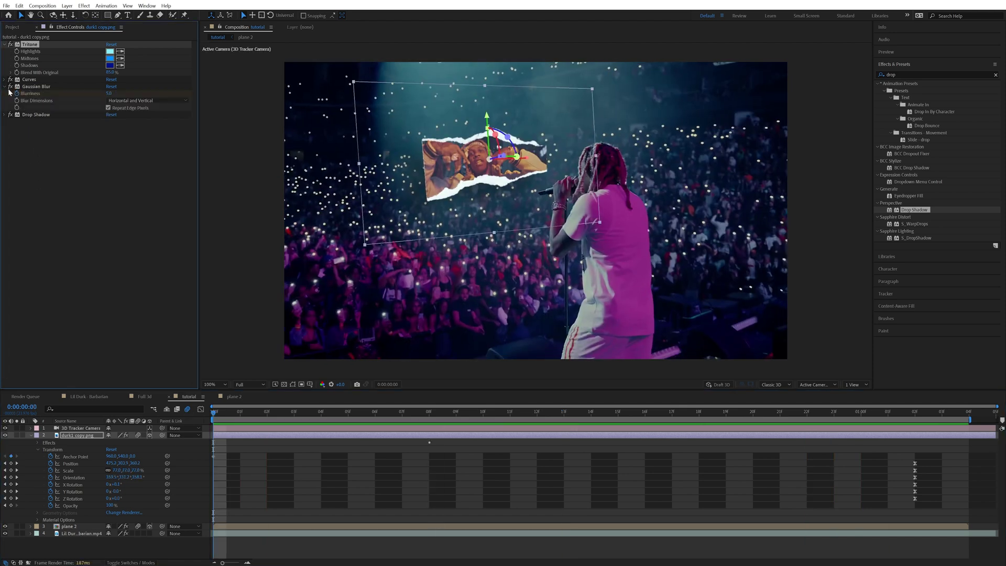
{"action": "left_click", "coordinate": [16, 93]}
{"action": "left_click_drag", "start_coordinate": [109, 93], "coordinate": [137, 97]}
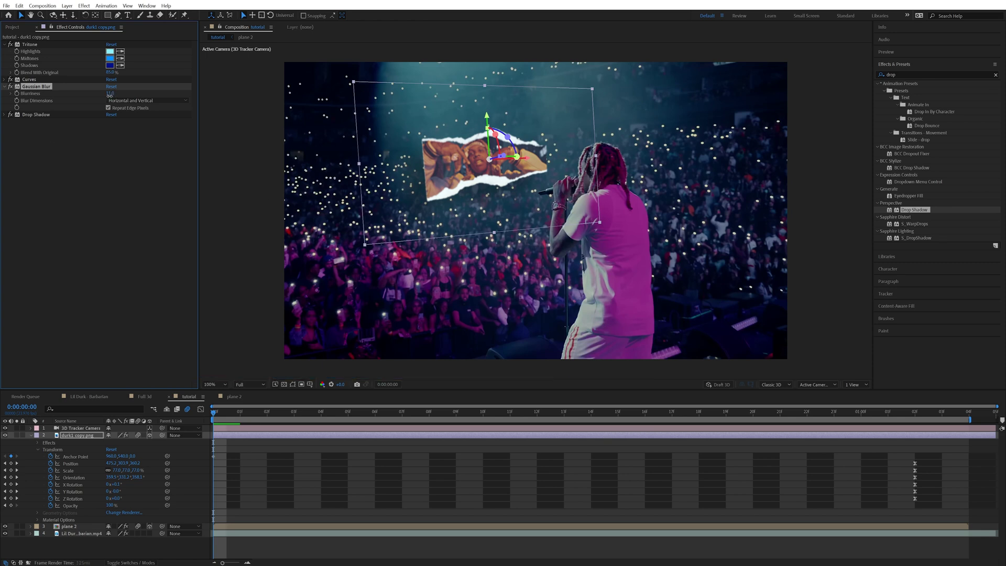
{"action": "left_click_drag", "start_coordinate": [110, 96], "coordinate": [107, 97]}
{"action": "left_click_drag", "start_coordinate": [560, 410], "coordinate": [833, 427]}
{"action": "mouse_move", "coordinate": [109, 93]}
{"action": "left_mouse_down"}
{"action": "mouse_move", "coordinate": [134, 98]}
{"action": "mouse_move", "coordinate": [124, 98]}
{"action": "left_mouse_up"}
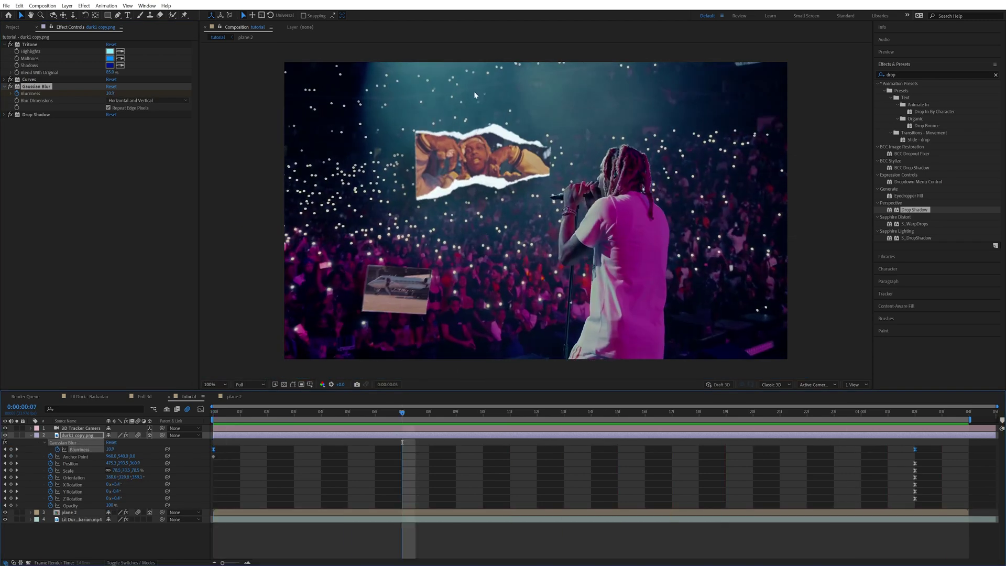
Find the CC Spotlight effect and apply it to the durk1 copy.png layer.
{"action": "left_click", "coordinate": [902, 76]}
{"action": "type", "text": "cc"}
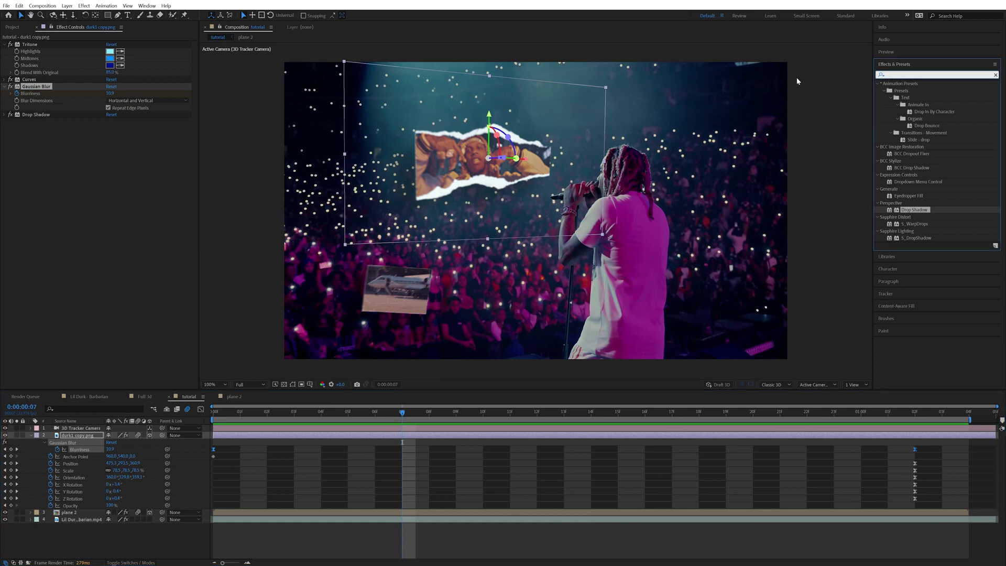
{"action": "type", "text": " spo"}
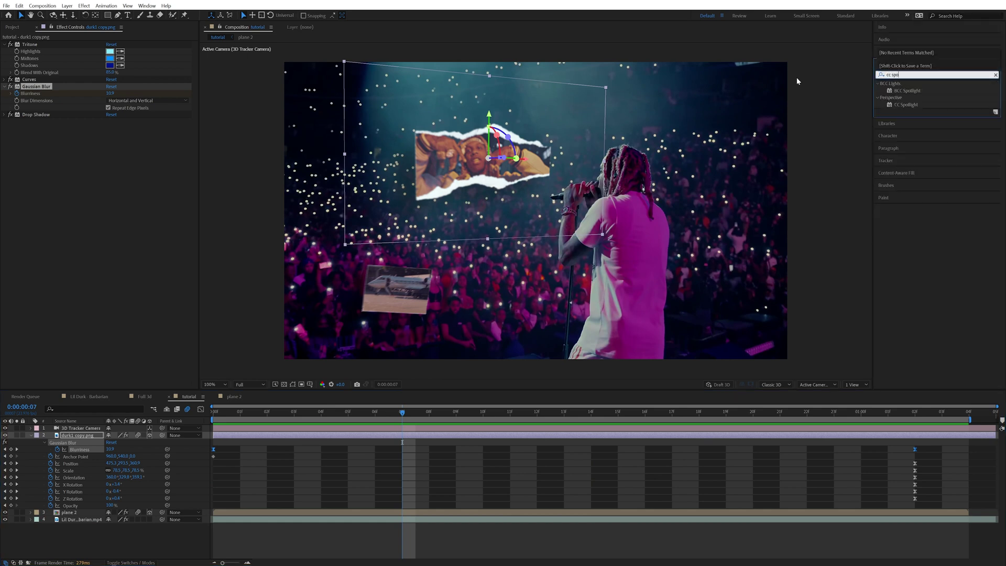
{"action": "double_click", "coordinate": [906, 104]}
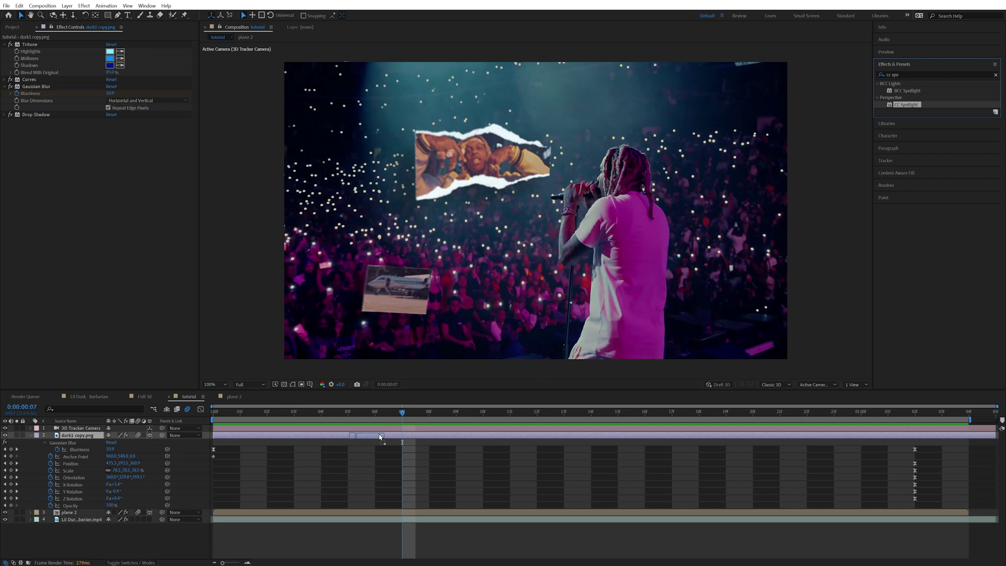
Soften the CC Spotlight edge to 100% and aim the light from above the ripped photo towards its centre.
{"action": "left_click_drag", "start_coordinate": [110, 156], "coordinate": [135, 143]}
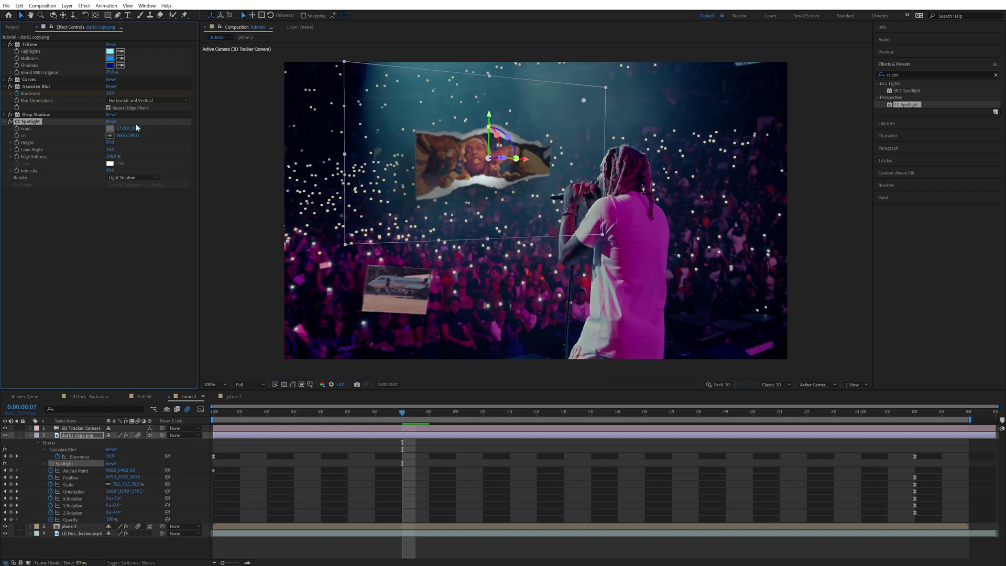
{"action": "left_click", "coordinate": [110, 129]}
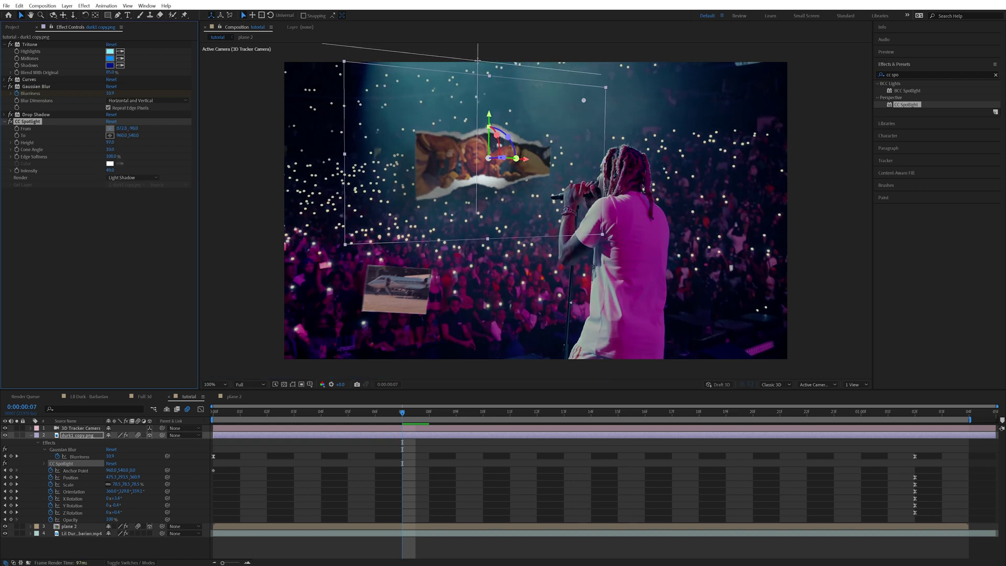
{"action": "left_click", "coordinate": [477, 61]}
{"action": "left_click", "coordinate": [109, 135]}
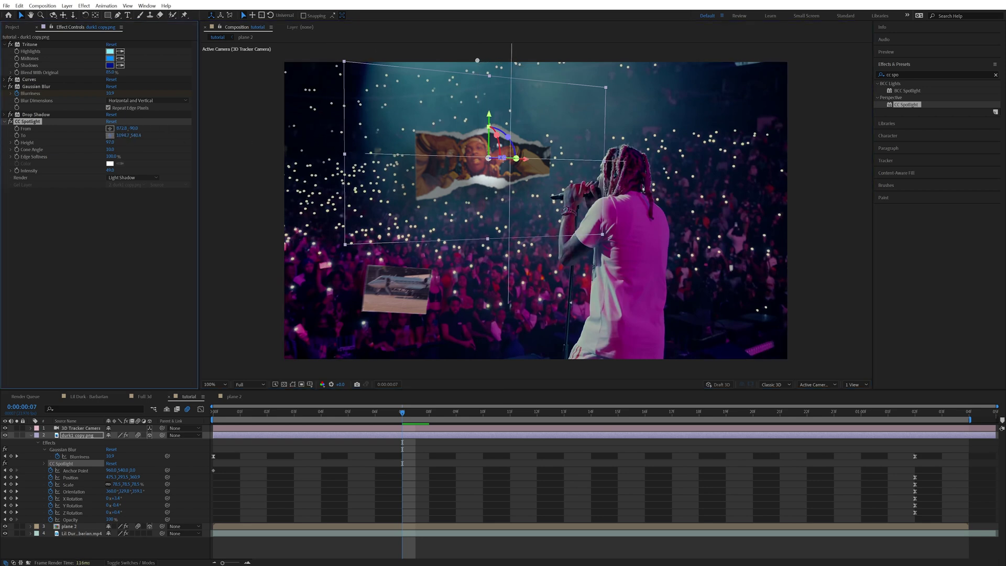
{"action": "left_click", "coordinate": [481, 149]}
Lower the CC Spotlight intensity, render it as Light Add+ and adjust its cone angle.
{"action": "left_click_drag", "start_coordinate": [112, 173], "coordinate": [105, 172]}
{"action": "left_click", "coordinate": [126, 178]}
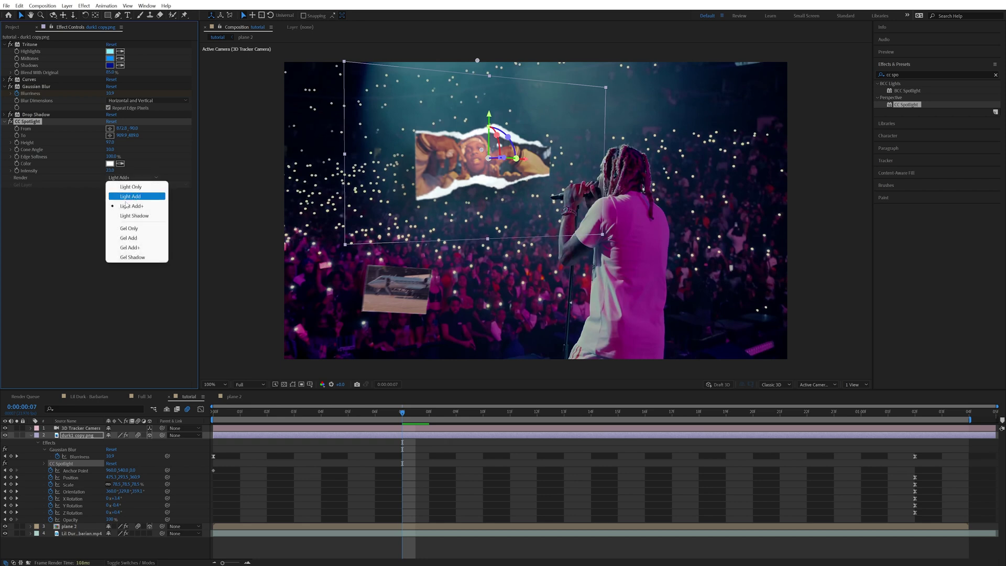
{"action": "left_click", "coordinate": [120, 202]}
{"action": "left_click_drag", "start_coordinate": [142, 145], "coordinate": [174, 146]}
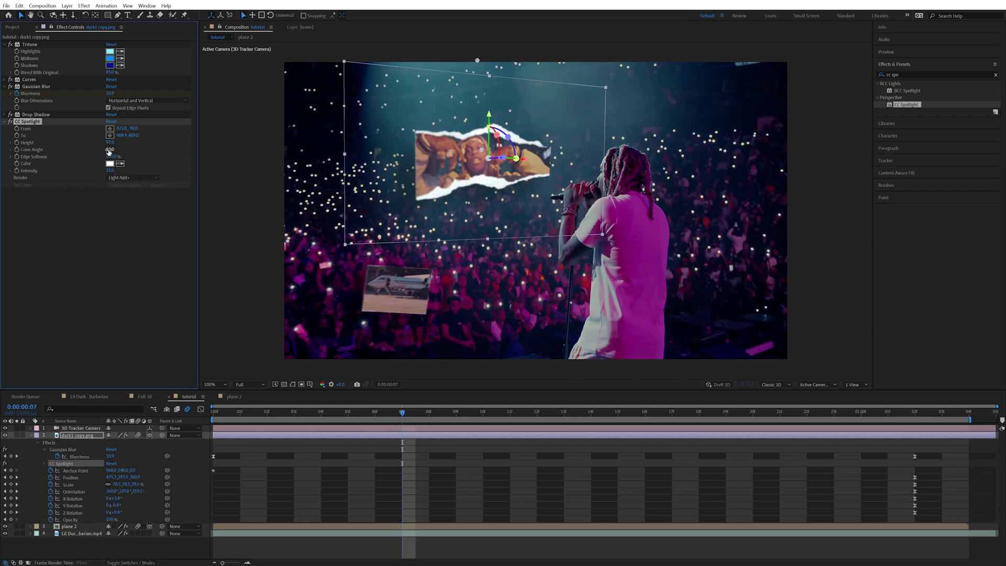
{"action": "left_click_drag", "start_coordinate": [109, 149], "coordinate": [130, 150]}
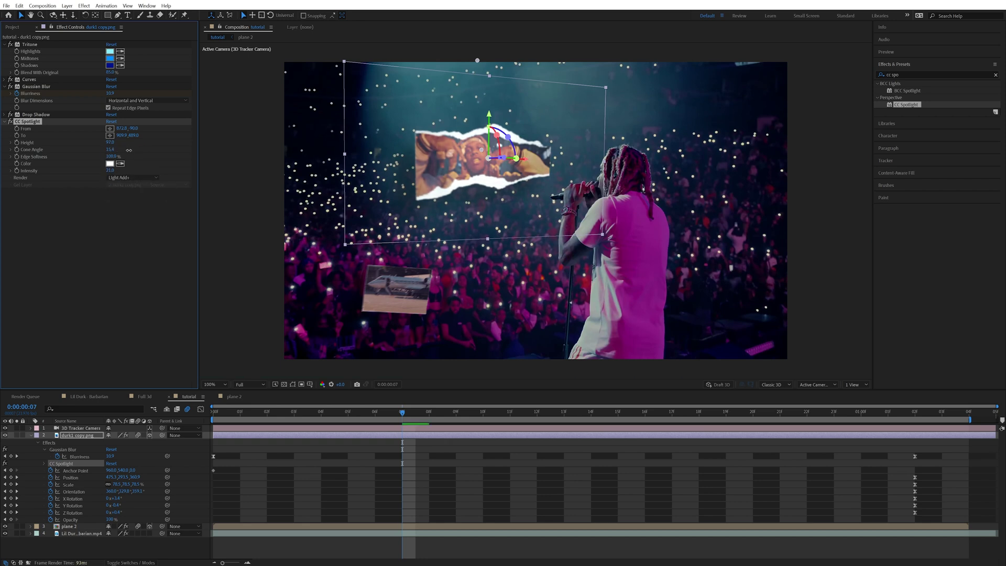
Sample a teal from the concert background as the CC Spotlight colour and try the brighter cyan 00C4FF.
{"action": "left_click", "coordinate": [110, 164]}
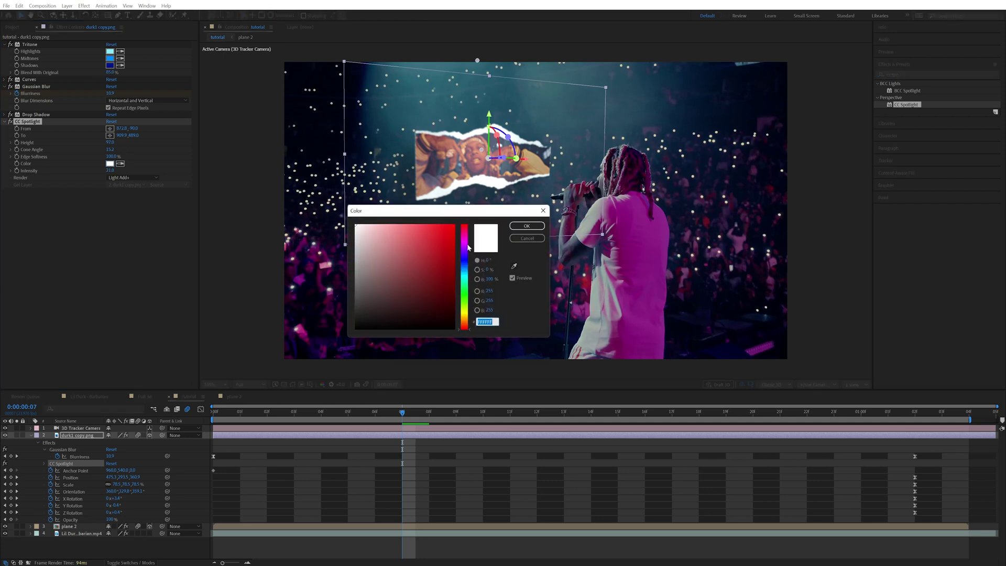
{"action": "left_click", "coordinate": [514, 266]}
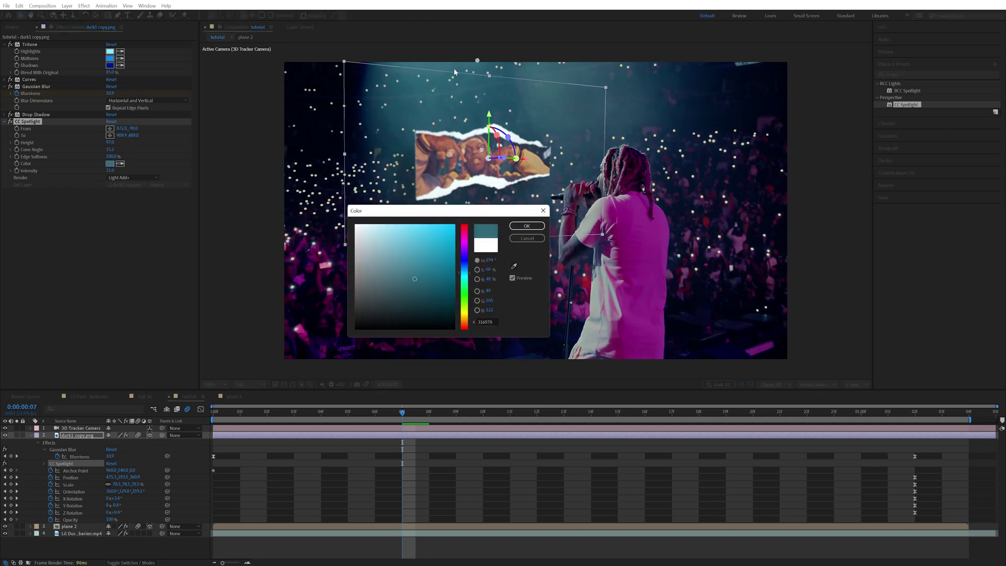
{"action": "key", "text": "Return"}
{"action": "left_click", "coordinate": [110, 163]}
{"action": "left_click_drag", "start_coordinate": [419, 283], "coordinate": [455, 224]}
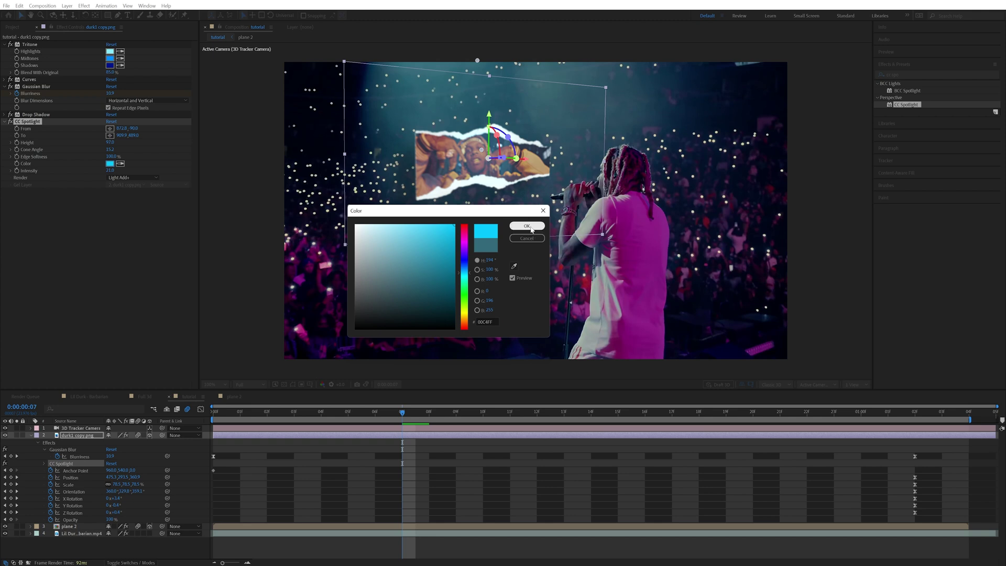
{"action": "left_click", "coordinate": [527, 226]}
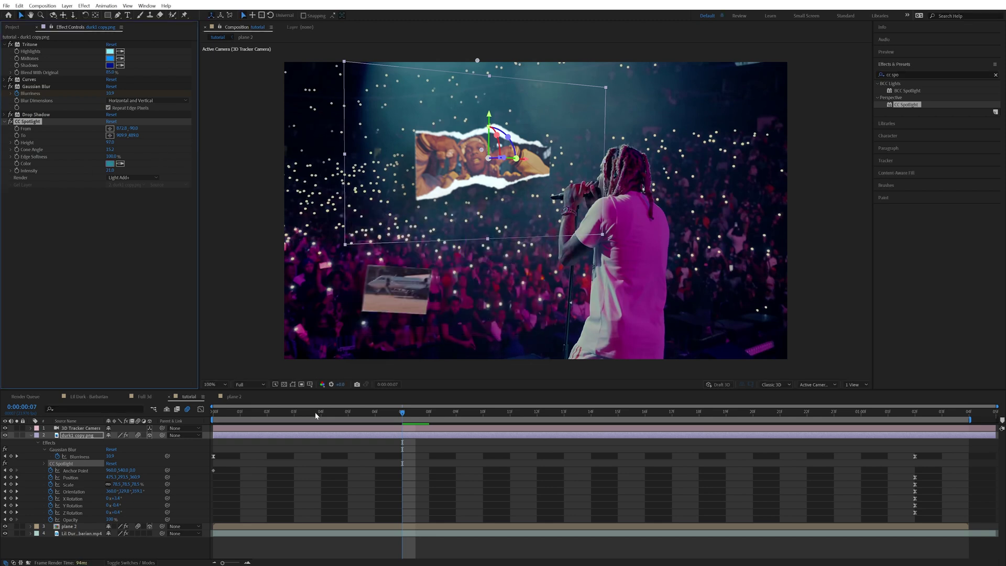
Keyframe the spotlight's From and To points at 0:00:00:00, reposition them at 0:00:01:02 towards the ripped photo's lower edge, and preview the light movement.
{"action": "key", "text": "Home"}
{"action": "left_click", "coordinate": [16, 138]}
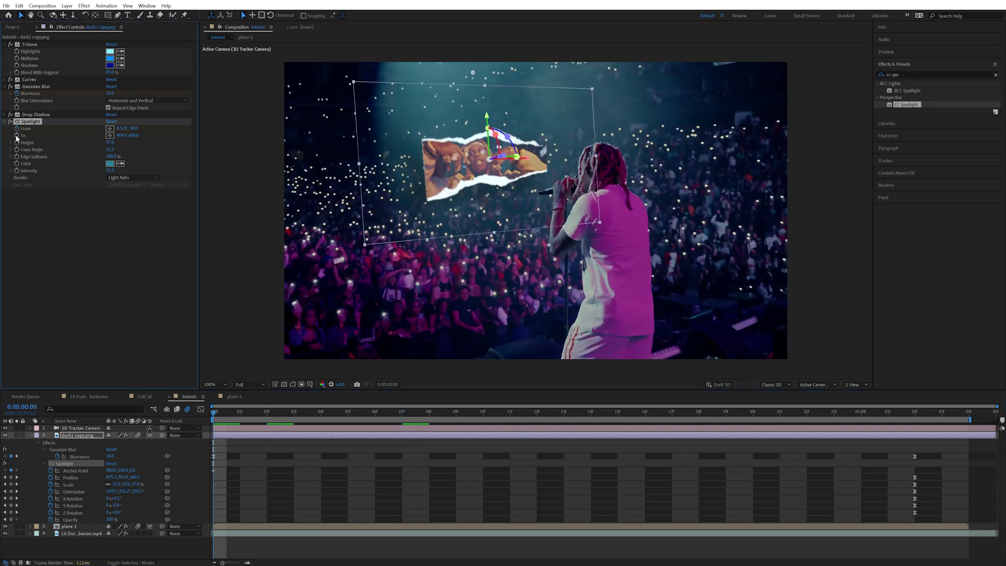
{"action": "key", "text": "space"}
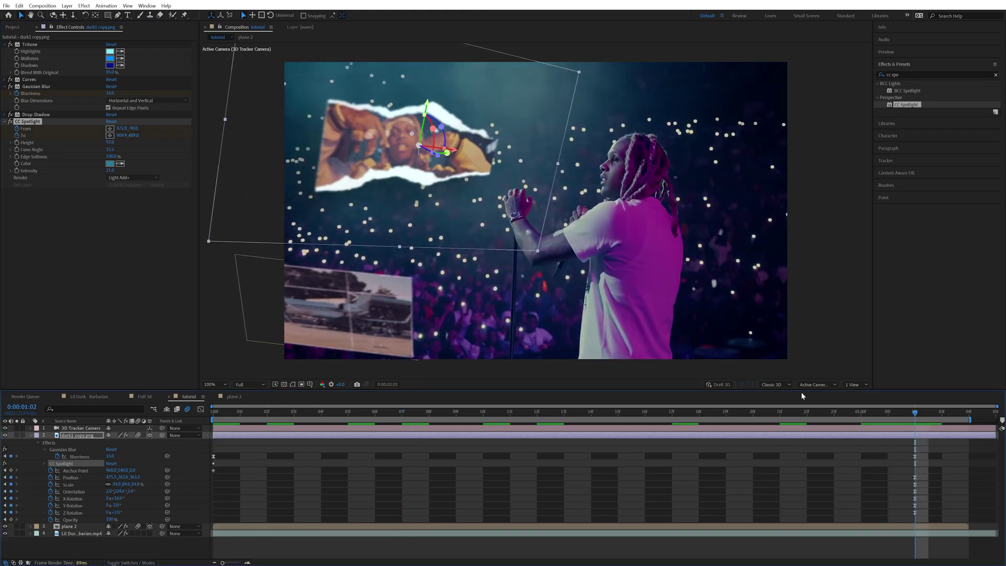
{"action": "left_click", "coordinate": [109, 135]}
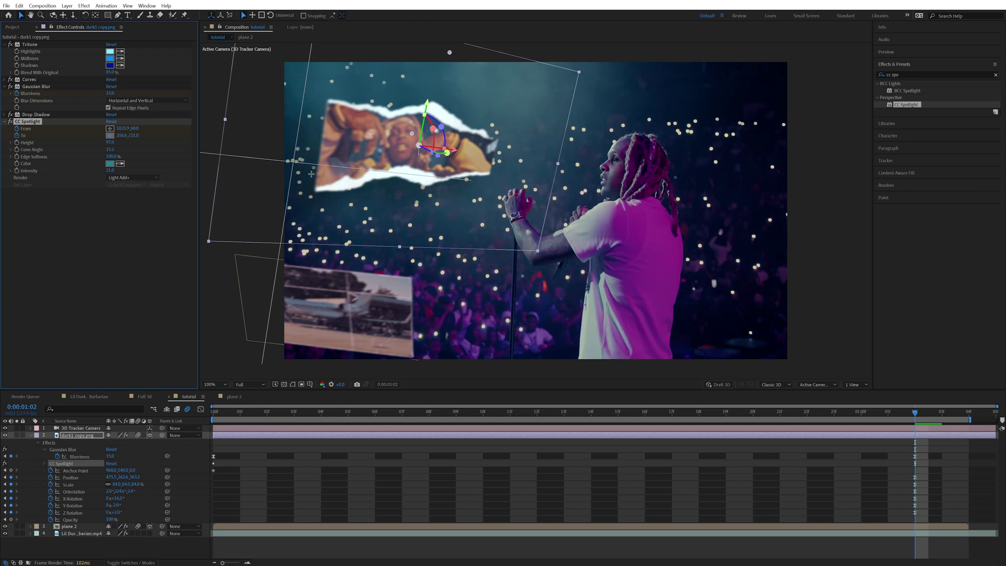
{"action": "left_click", "coordinate": [330, 180]}
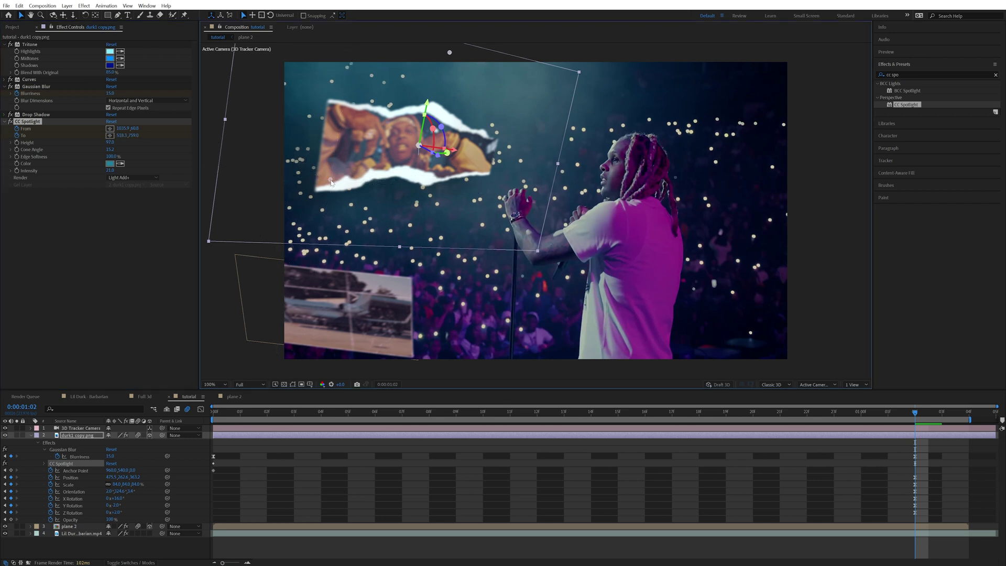
{"action": "left_click_drag", "start_coordinate": [341, 179], "coordinate": [376, 170]}
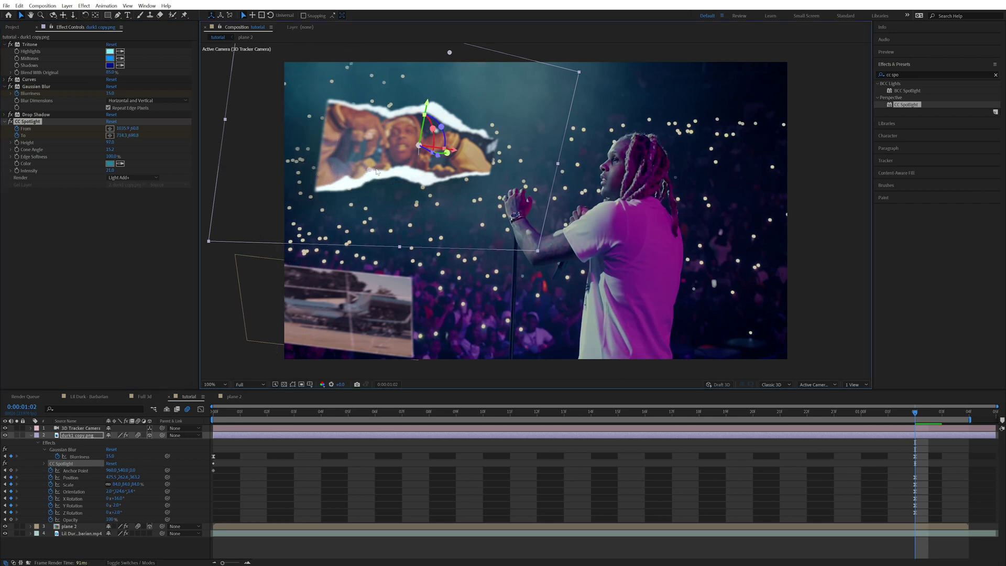
{"action": "left_click_drag", "start_coordinate": [454, 153], "coordinate": [344, 176]}
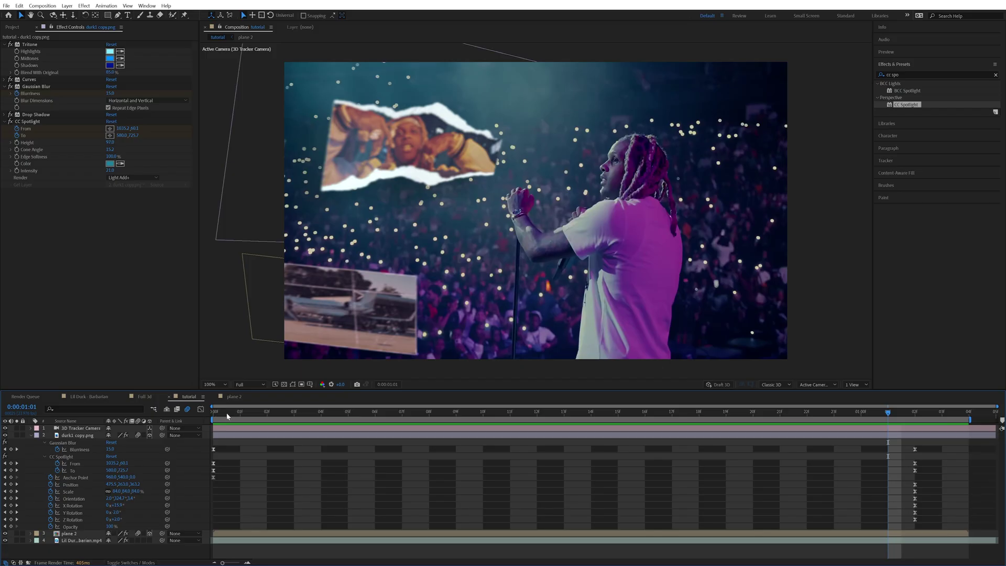
{"action": "key", "text": "space"}
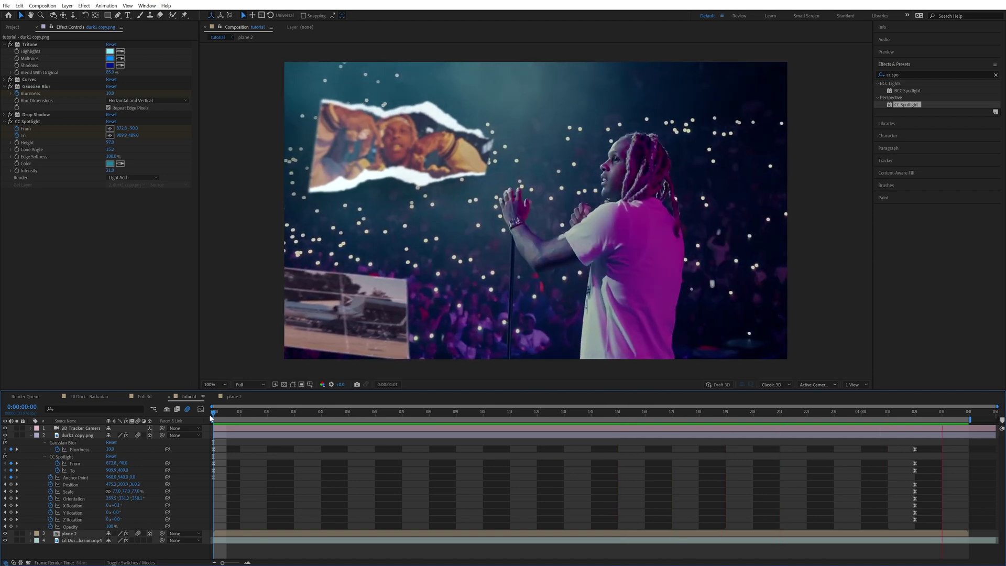
{"action": "key", "text": "space"}
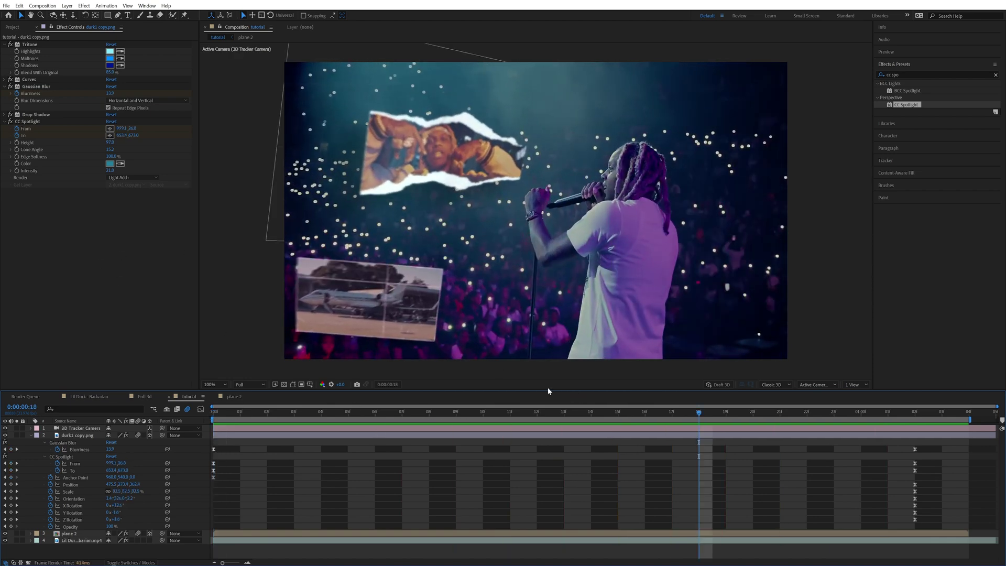
Compare the ripped photo with all its effects off and on again, from Tritone to CC Spotlight.
{"action": "left_click", "coordinate": [10, 44]}
{"action": "left_click", "coordinate": [10, 80]}
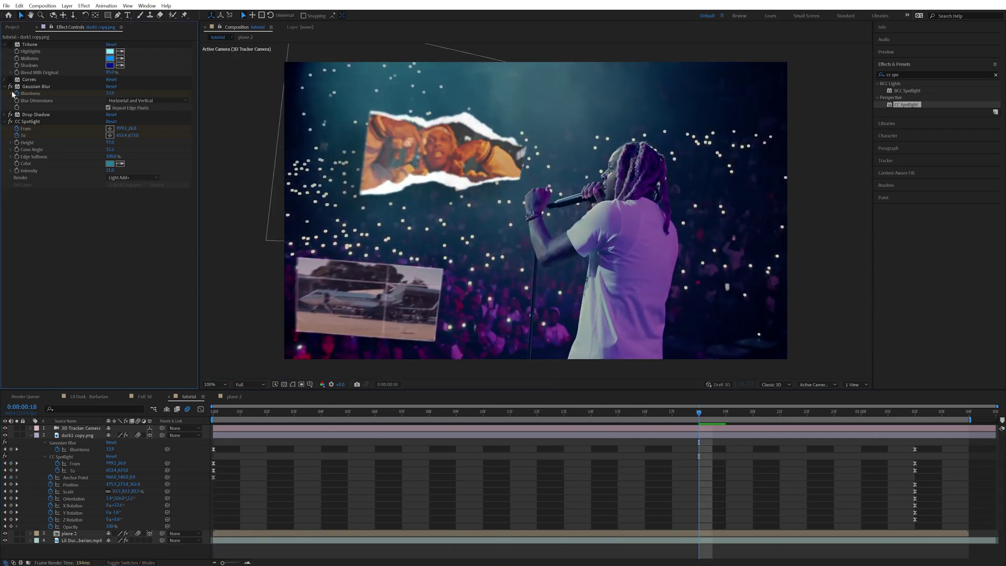
{"action": "left_click", "coordinate": [11, 86]}
{"action": "left_click", "coordinate": [10, 115]}
{"action": "left_click", "coordinate": [10, 121]}
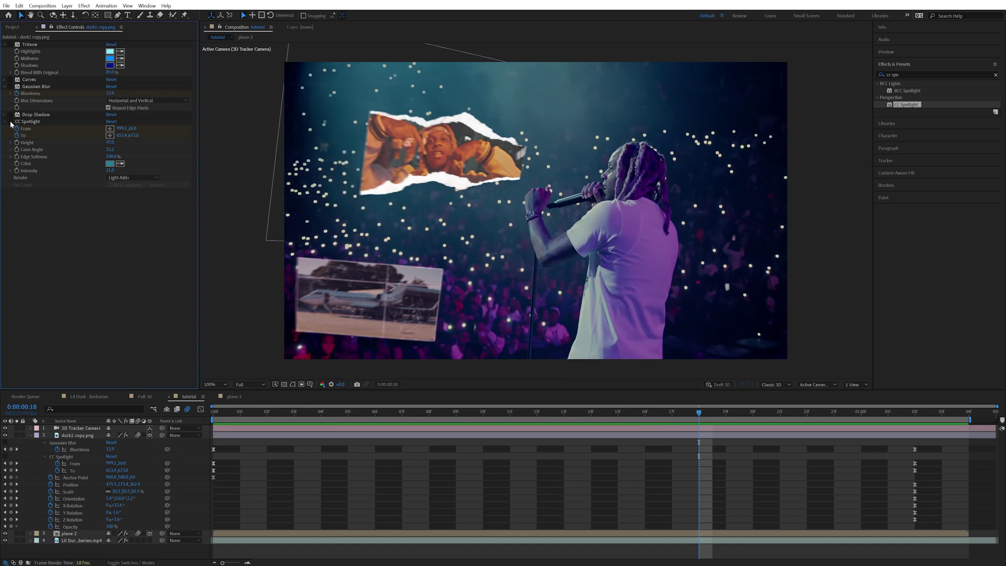
{"action": "left_click", "coordinate": [8, 44]}
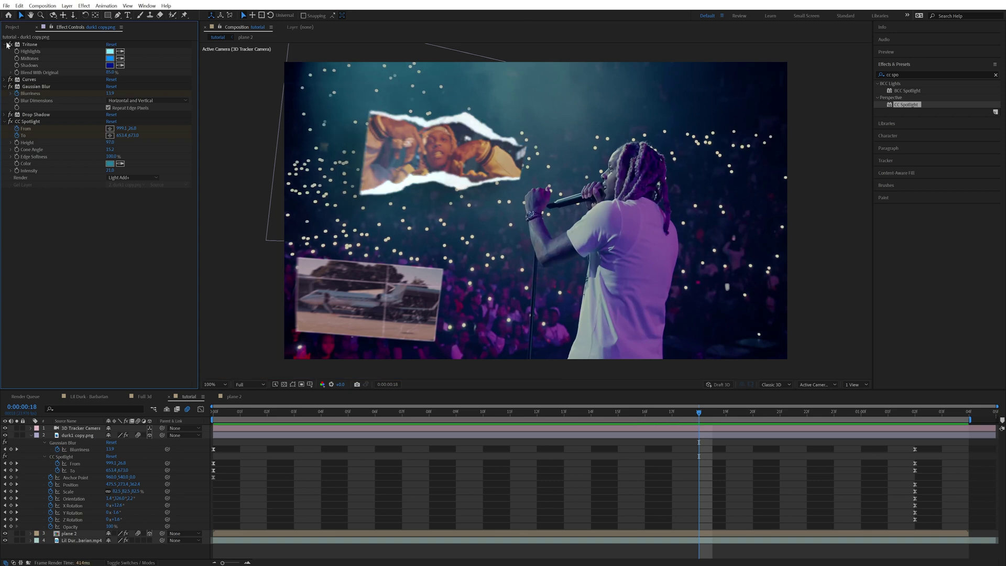
{"action": "left_click", "coordinate": [11, 114]}
{"action": "left_click", "coordinate": [11, 121]}
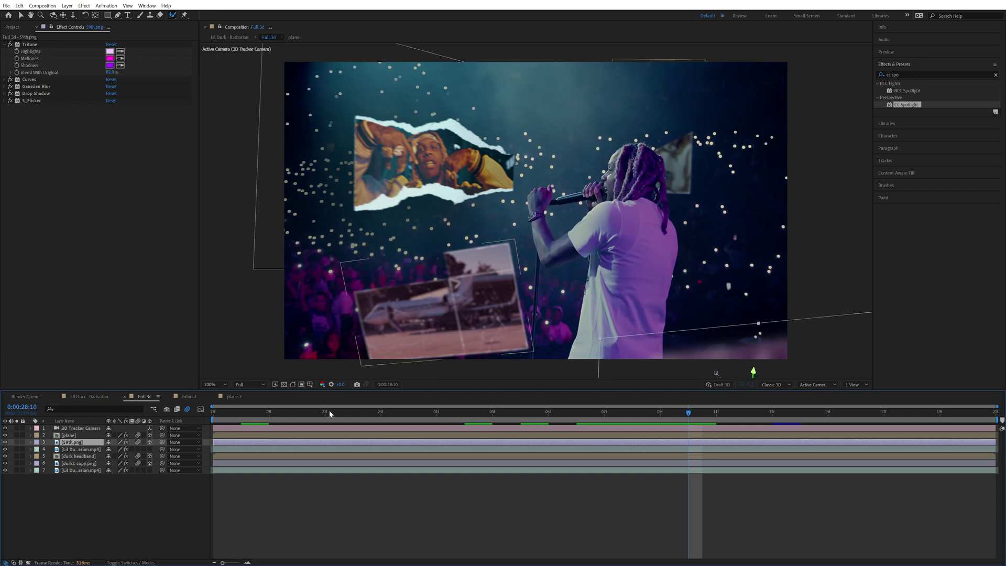
Duplicate the Lil Durk - Barbarian.mp4 layer in the tutorial composition and delete the 3D Camera Tracker effect from the copy.
{"action": "left_click", "coordinate": [214, 397]}
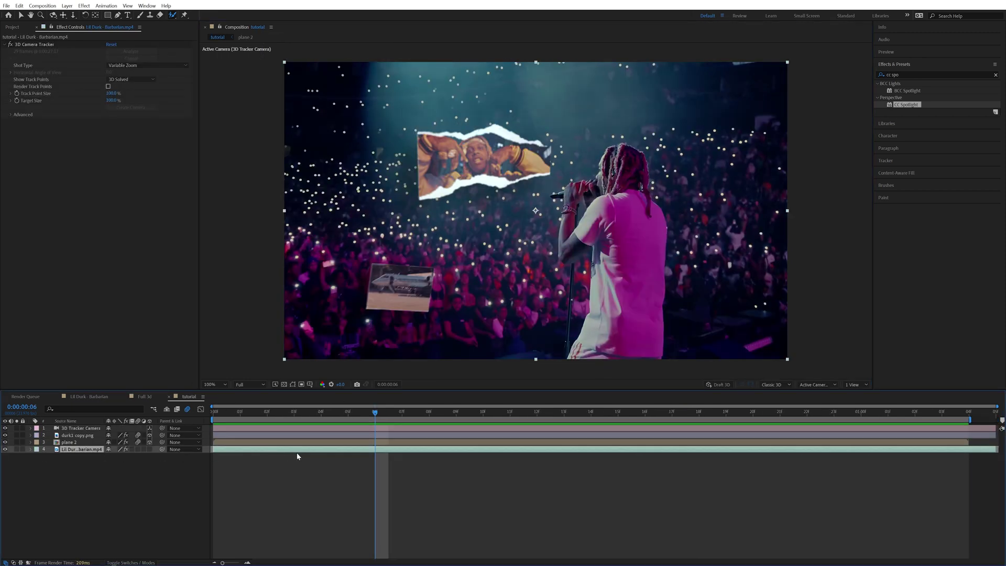
{"action": "key", "text": "ctrl+d"}
{"action": "left_click", "coordinate": [34, 44]}
{"action": "key", "text": "Delete"}
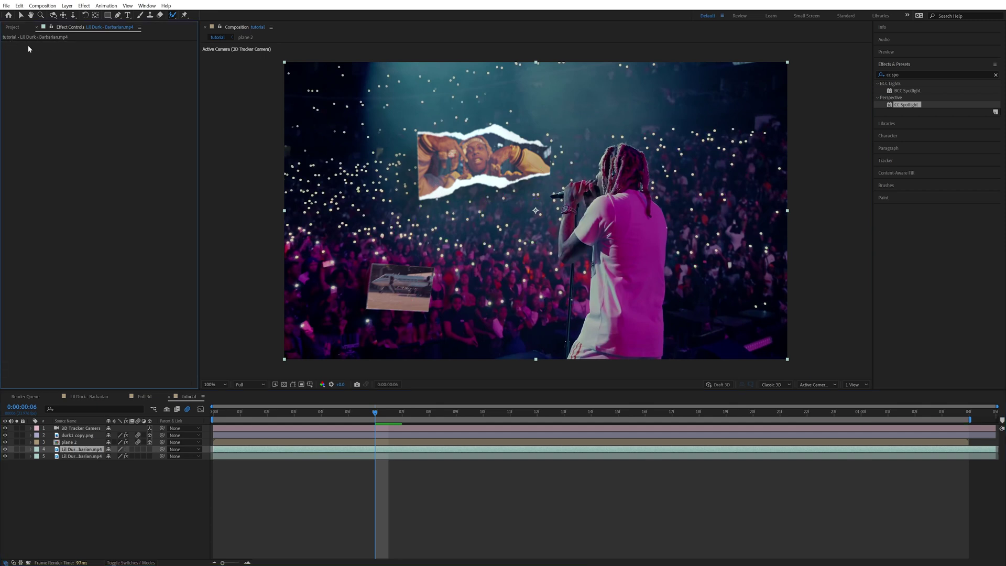
Open the duplicated footage layer and mark the performer's body and head with Roto Brush strokes.
{"action": "double_click", "coordinate": [627, 231]}
{"action": "left_click_drag", "start_coordinate": [631, 224], "coordinate": [626, 278]}
{"action": "mouse_move", "coordinate": [646, 177]}
{"action": "left_mouse_down"}
{"action": "mouse_move", "coordinate": [643, 137]}
{"action": "mouse_move", "coordinate": [610, 142]}
{"action": "mouse_move", "coordinate": [600, 178]}
{"action": "left_mouse_up"}
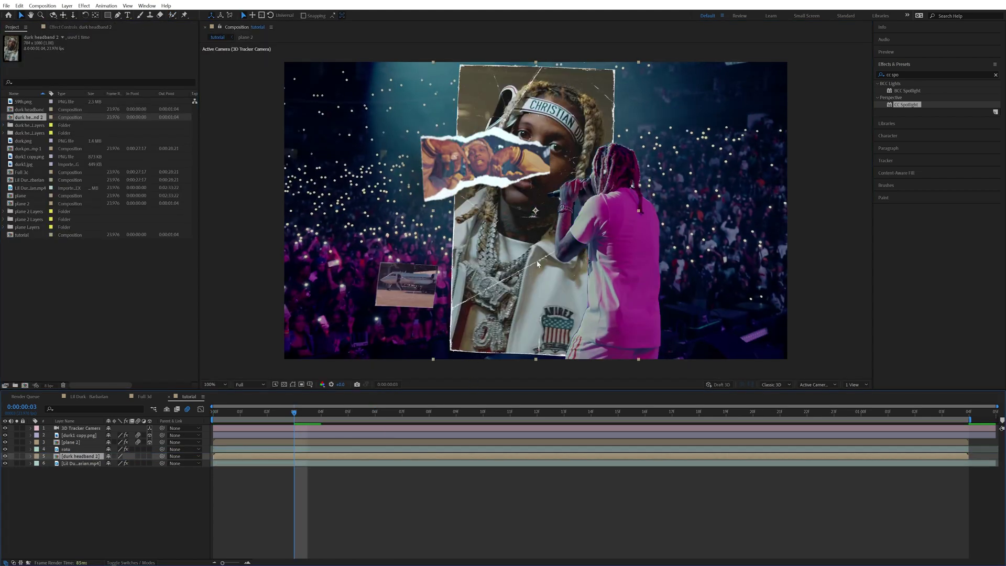
Make the durk headband 2 layer beneath the roto layer 3D with motion blur and preview the shot.
{"action": "left_click", "coordinate": [72, 450]}
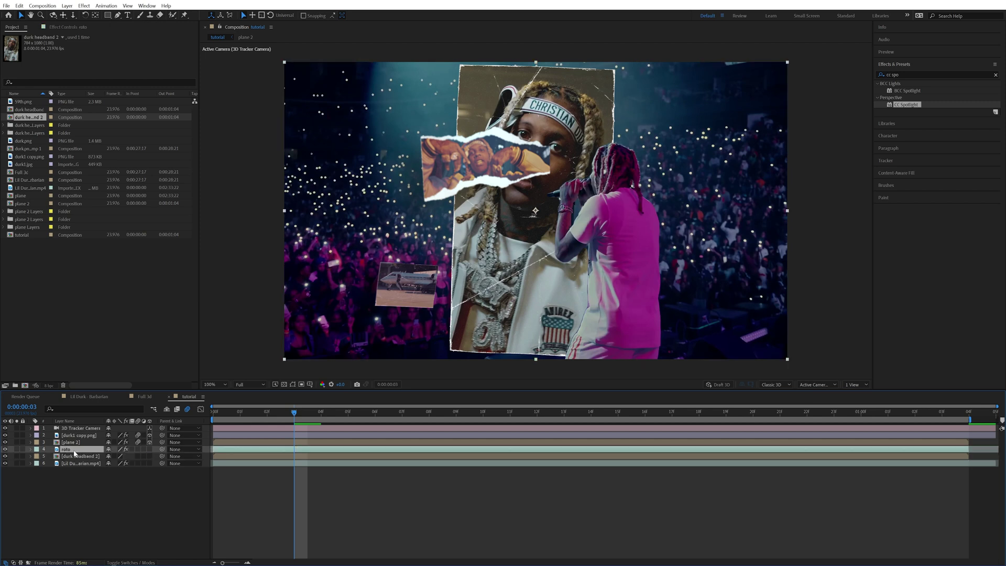
{"action": "left_click", "coordinate": [69, 457]}
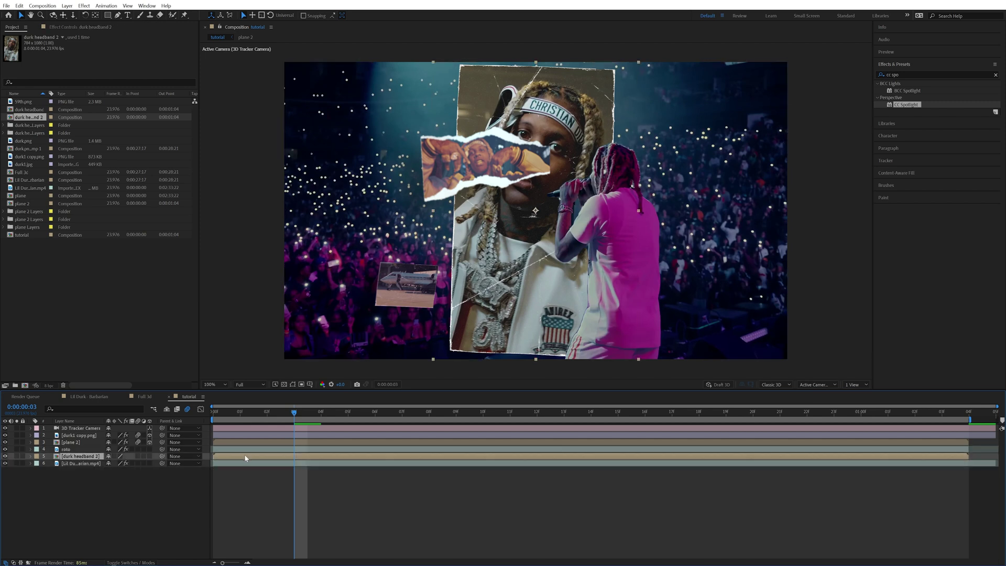
{"action": "left_click", "coordinate": [149, 456]}
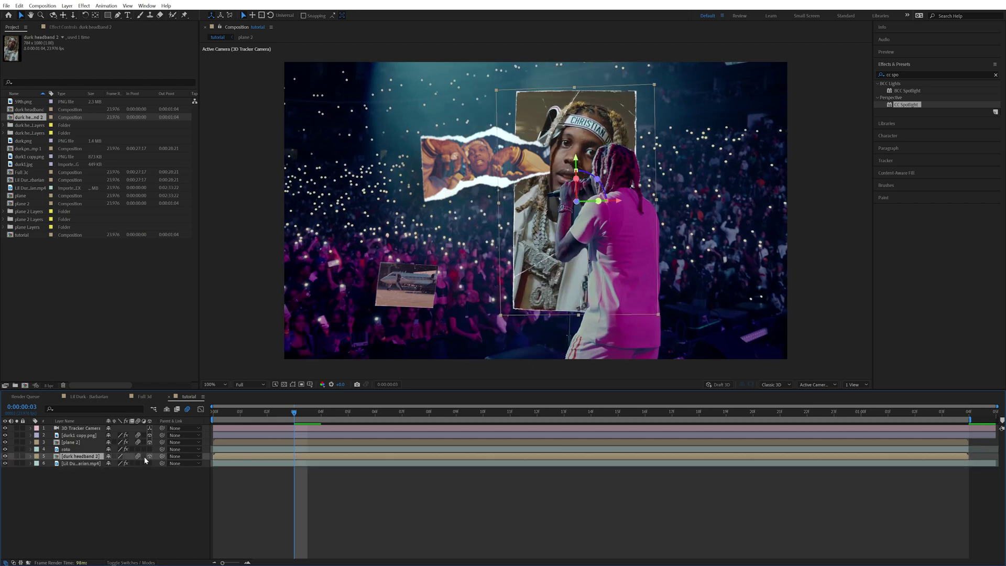
{"action": "key", "text": "space"}
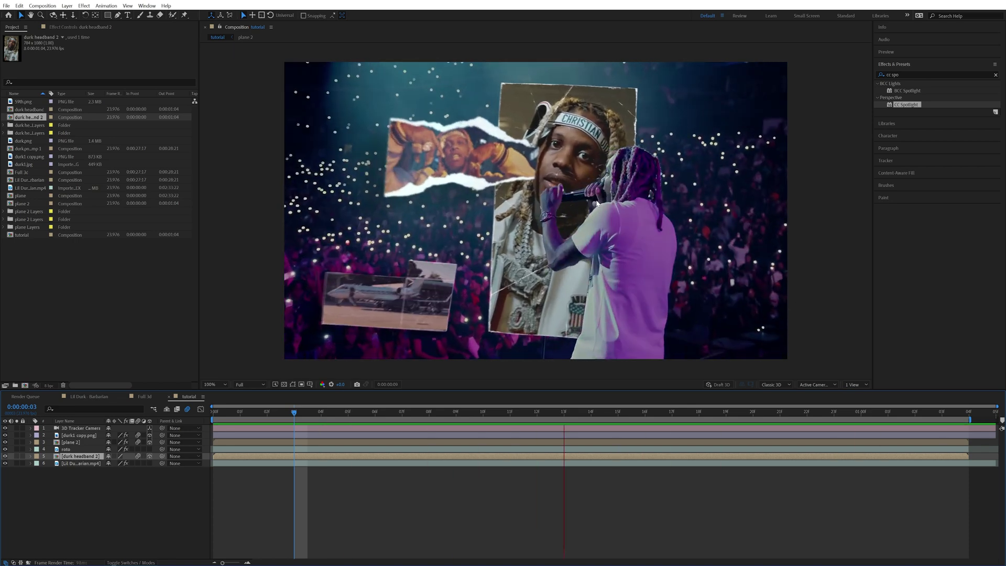
Preview the shot, and copy Tritone, Curves, Gaussian Blur and Drop Shadow from the durk1 copy.png layer onto durk headband 2.
{"action": "key", "text": "space"}
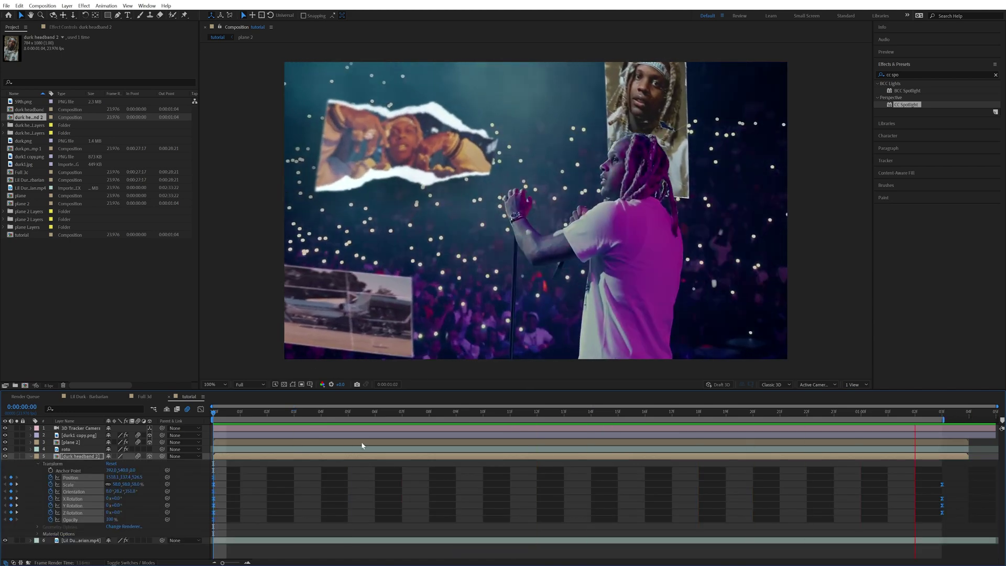
{"action": "key", "text": "space"}
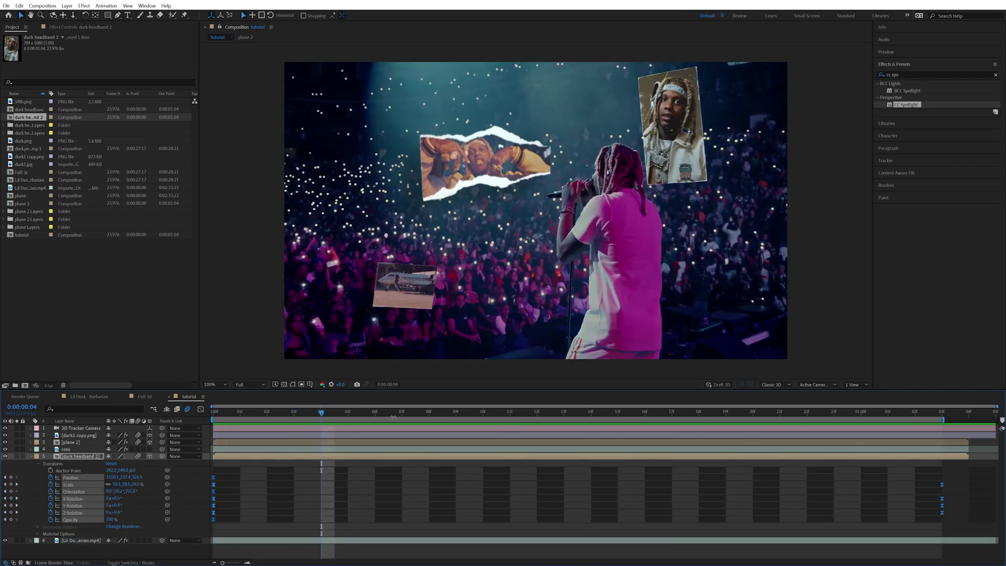
{"action": "left_click", "coordinate": [386, 435]}
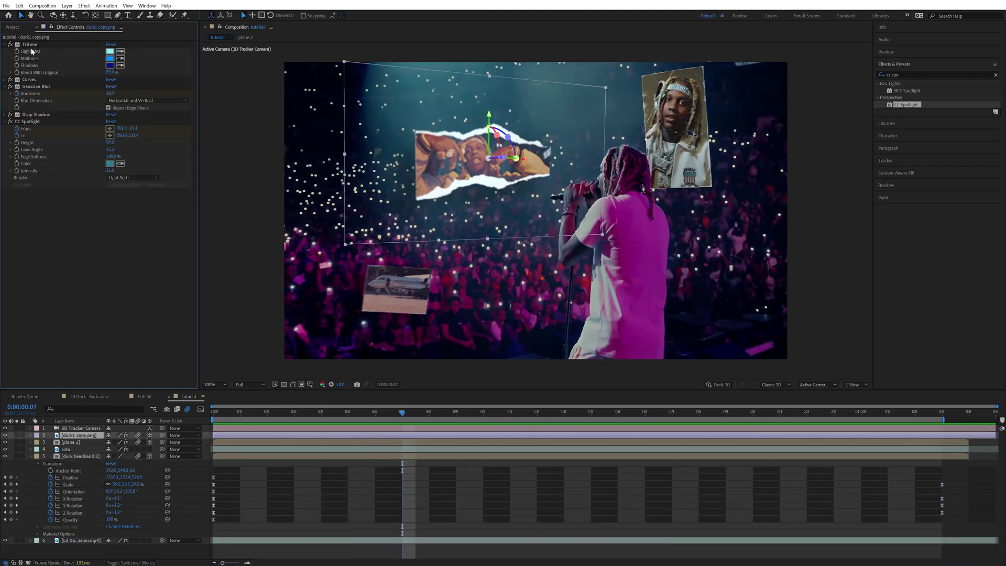
{"action": "left_click", "coordinate": [30, 45]}
{"action": "left_click", "coordinate": [29, 79], "text": "shift"}
{"action": "left_click", "coordinate": [33, 86], "text": "shift"}
{"action": "left_click", "coordinate": [25, 122], "text": "shift"}
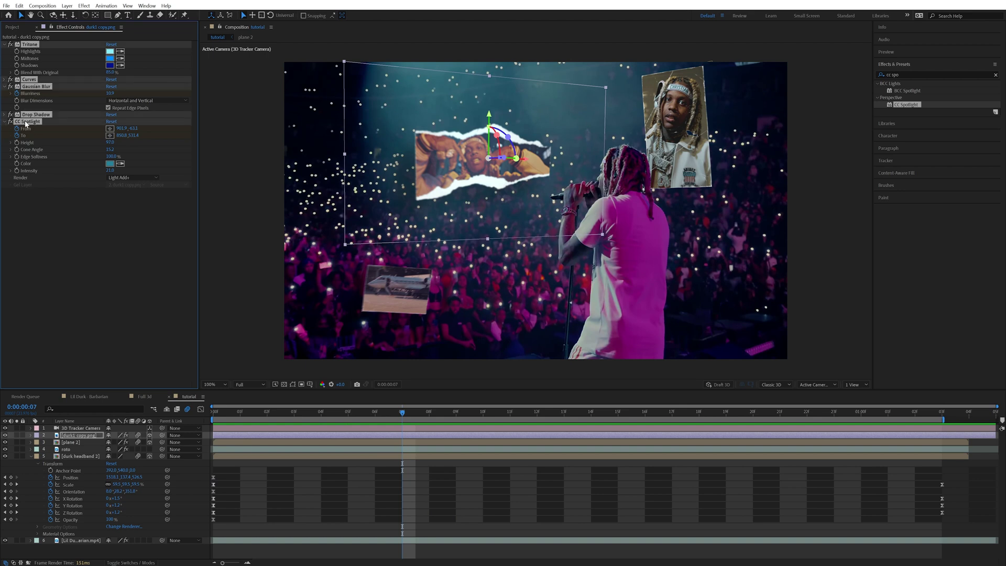
{"action": "left_click", "coordinate": [25, 123], "text": "ctrl"}
{"action": "key", "text": "ctrl+c"}
{"action": "left_click", "coordinate": [392, 457]}
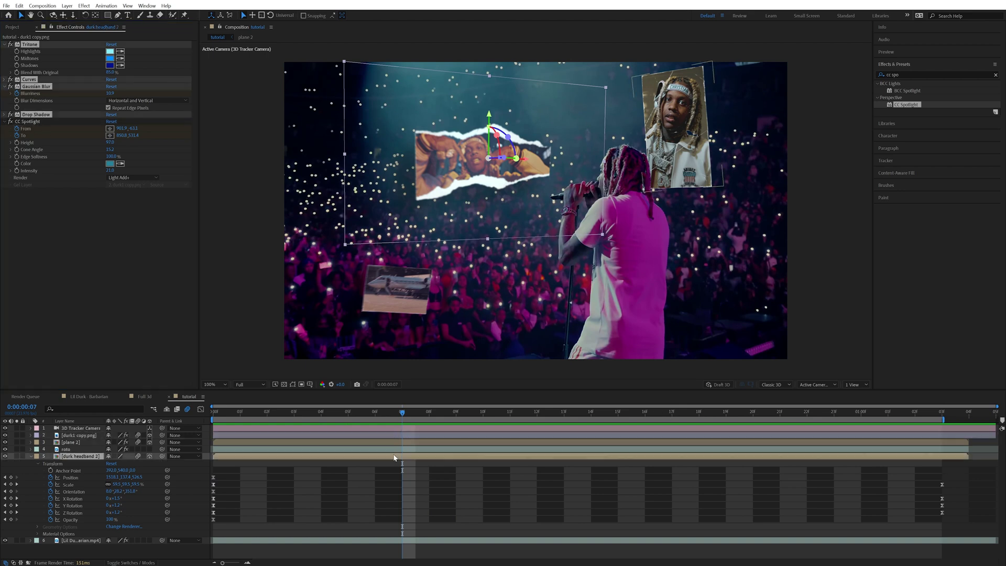
{"action": "key", "text": "ctrl+v"}
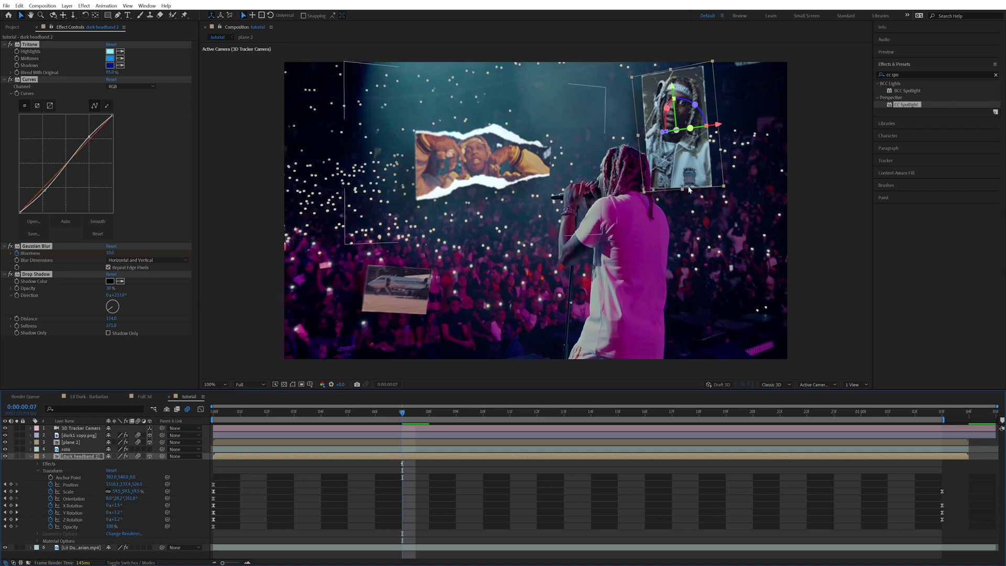
Redirect the drop shadow on durk headband 2, and add Brightness & Contrast above it with lowered brightness to darken the photo.
{"action": "left_click", "coordinate": [117, 314]}
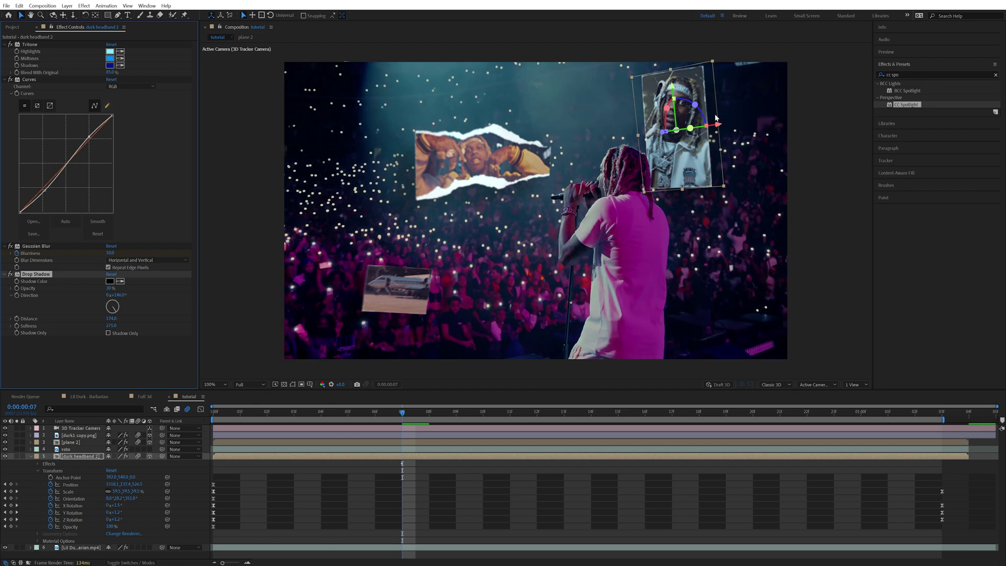
{"action": "key", "text": "ctrl+5"}
{"action": "type", "text": "b"}
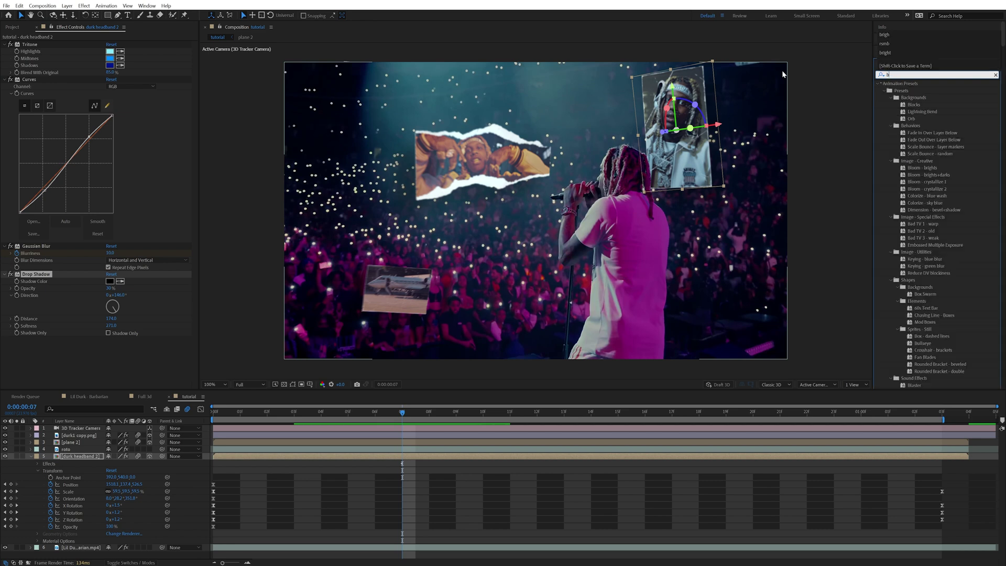
{"action": "type", "text": "righ"}
{"action": "left_click_drag", "start_coordinate": [922, 139], "coordinate": [429, 459]}
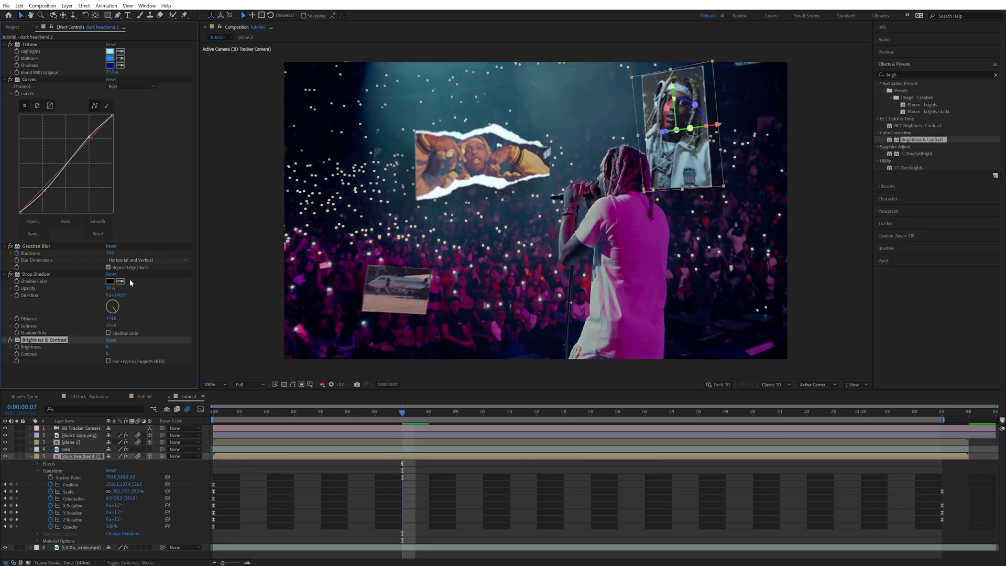
{"action": "left_click_drag", "start_coordinate": [46, 341], "coordinate": [91, 283]}
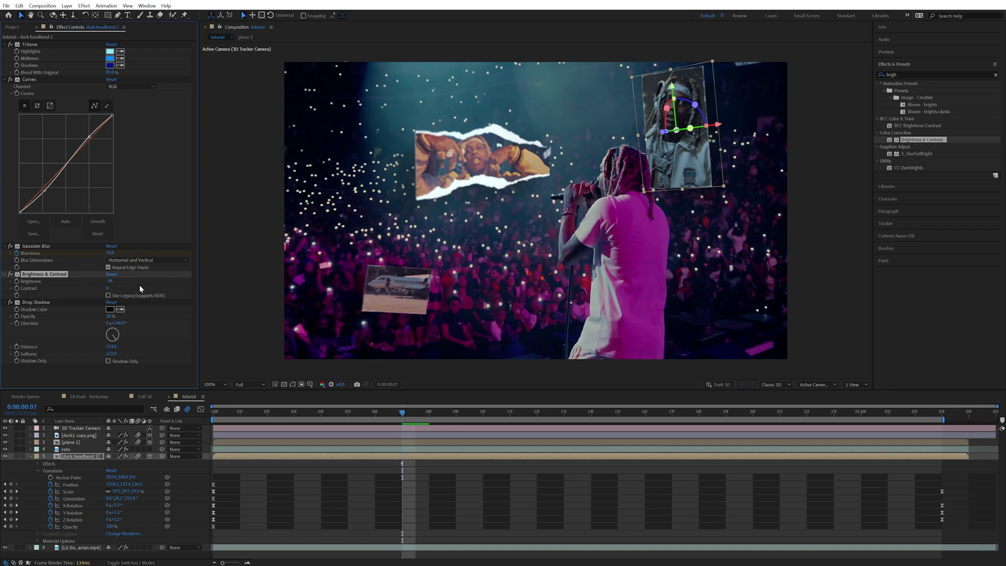
Inside the durk headband 2 composition, start the top and bot layers at frame 10 and the mid layer at frame 13.
{"action": "key", "text": "space"}
{"action": "double_click", "coordinate": [570, 455]}
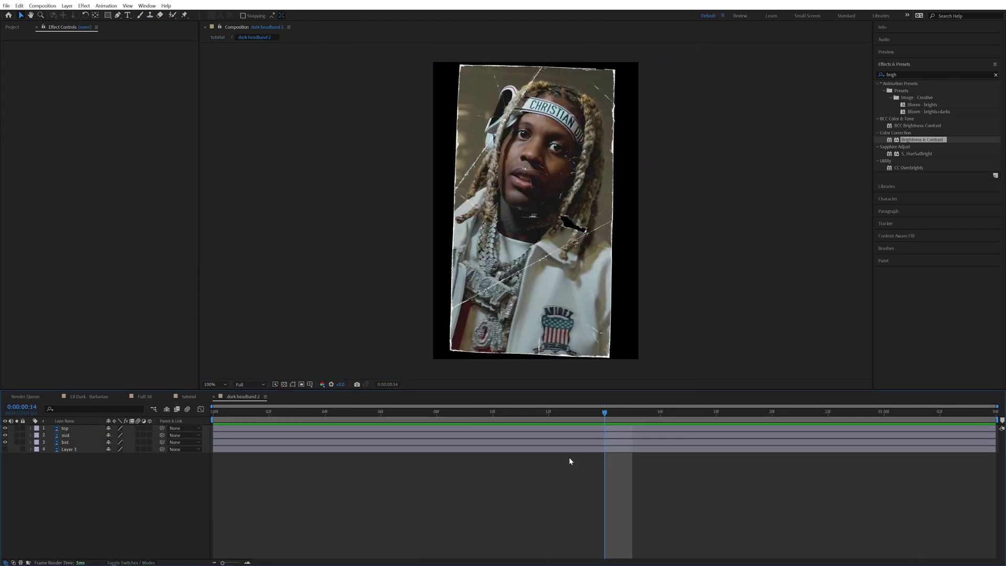
{"action": "left_click_drag", "start_coordinate": [423, 419], "coordinate": [493, 419]}
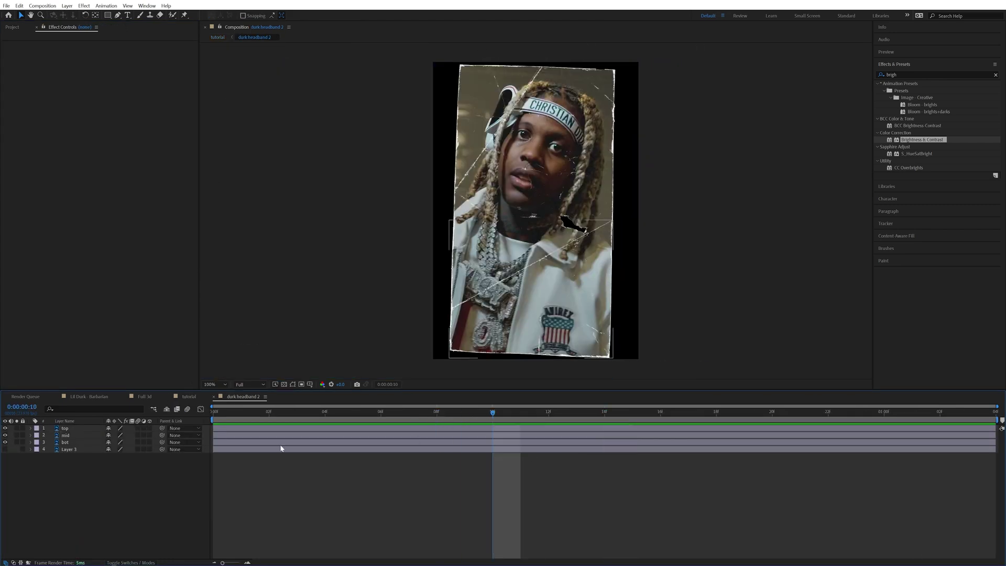
{"action": "left_click", "coordinate": [220, 427]}
{"action": "left_click", "coordinate": [220, 441], "text": "shift"}
{"action": "left_click_drag", "start_coordinate": [220, 441], "coordinate": [577, 436]}
{"action": "left_click", "coordinate": [492, 457]}
{"action": "left_click", "coordinate": [544, 435]}
{"action": "left_click", "coordinate": [592, 414]}
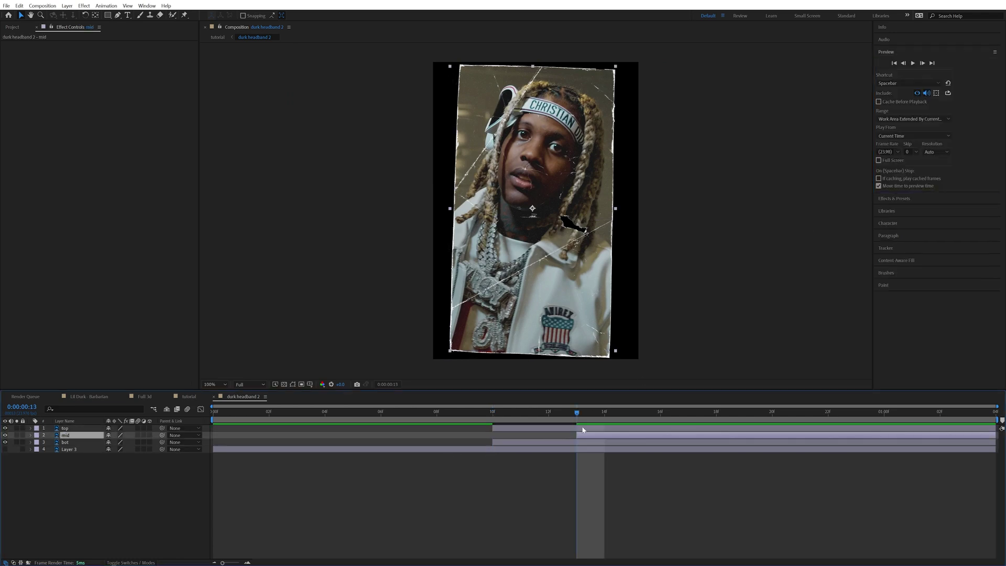
Check the staggered photo pieces frame by frame, and preview their reveal behind the performer in the tutorial composition.
{"action": "left_click", "coordinate": [921, 63]}
{"action": "left_click", "coordinate": [922, 63]}
{"action": "left_click", "coordinate": [921, 63]}
{"action": "left_click", "coordinate": [921, 63]}
{"action": "left_click_drag", "start_coordinate": [492, 428], "coordinate": [211, 425]}
{"action": "left_click", "coordinate": [187, 397]}
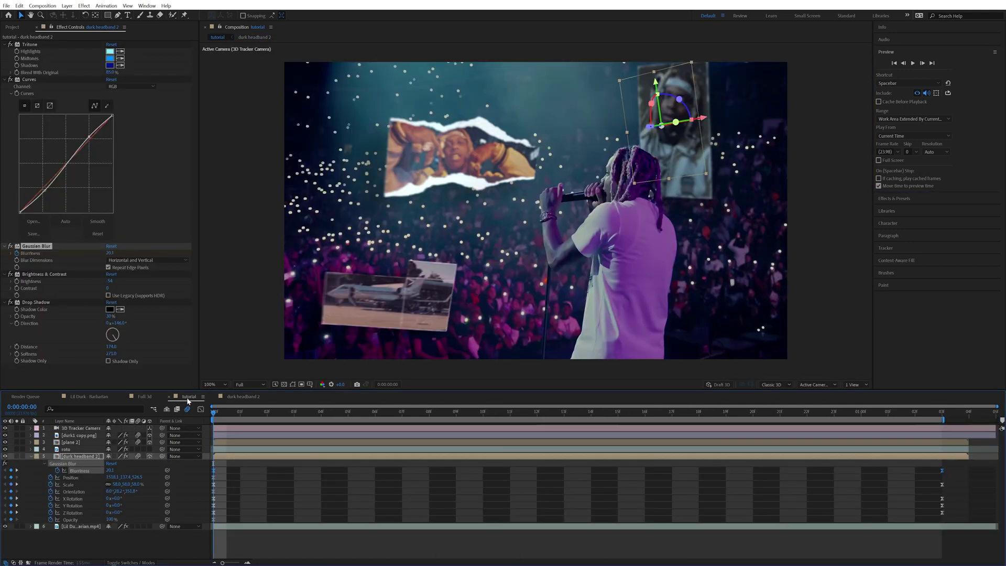
{"action": "key", "text": "space"}
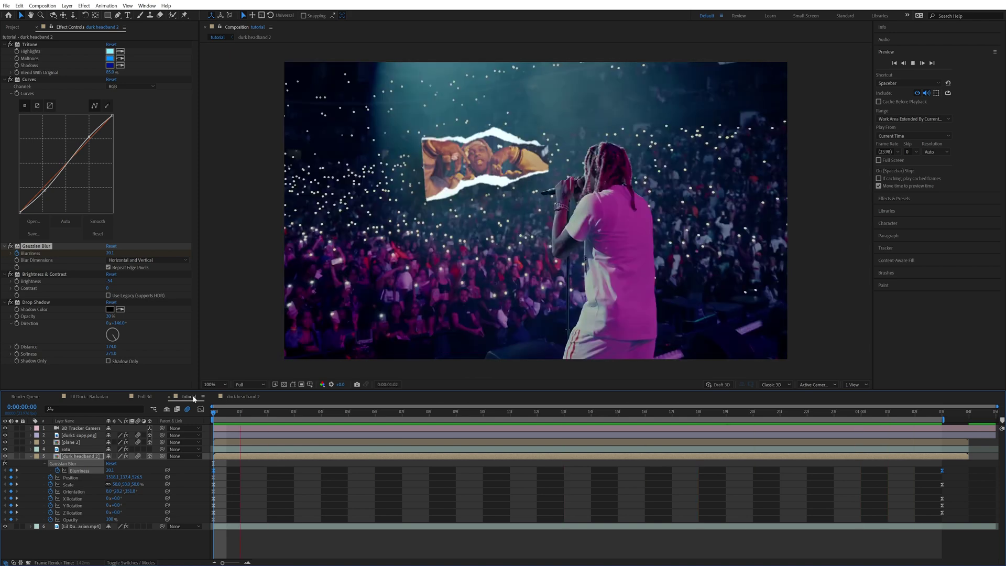
{"action": "left_click", "coordinate": [382, 415]}
Add Brightness & Contrast above the Drop Shadow on the durk1 copy.png layer and lower its brightness.
{"action": "left_click", "coordinate": [362, 438]}
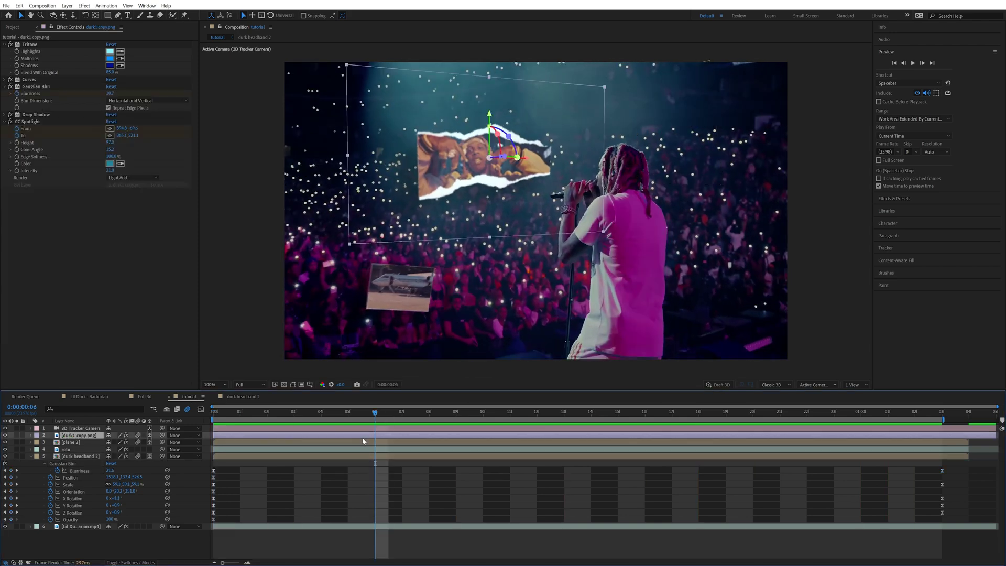
{"action": "left_click", "coordinate": [906, 199]}
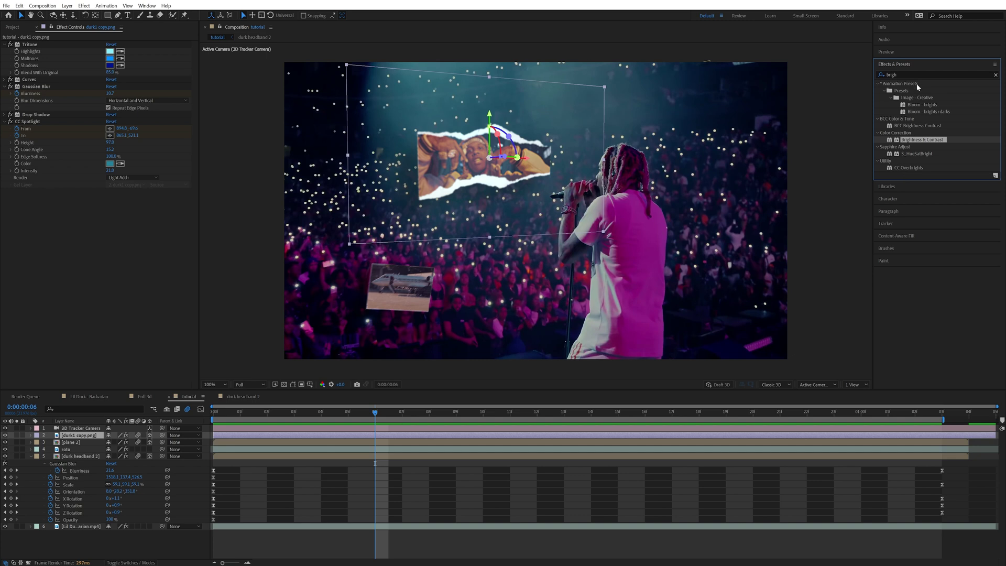
{"action": "left_click_drag", "start_coordinate": [911, 142], "coordinate": [95, 114]}
{"action": "left_click_drag", "start_coordinate": [109, 121], "coordinate": [96, 124]}
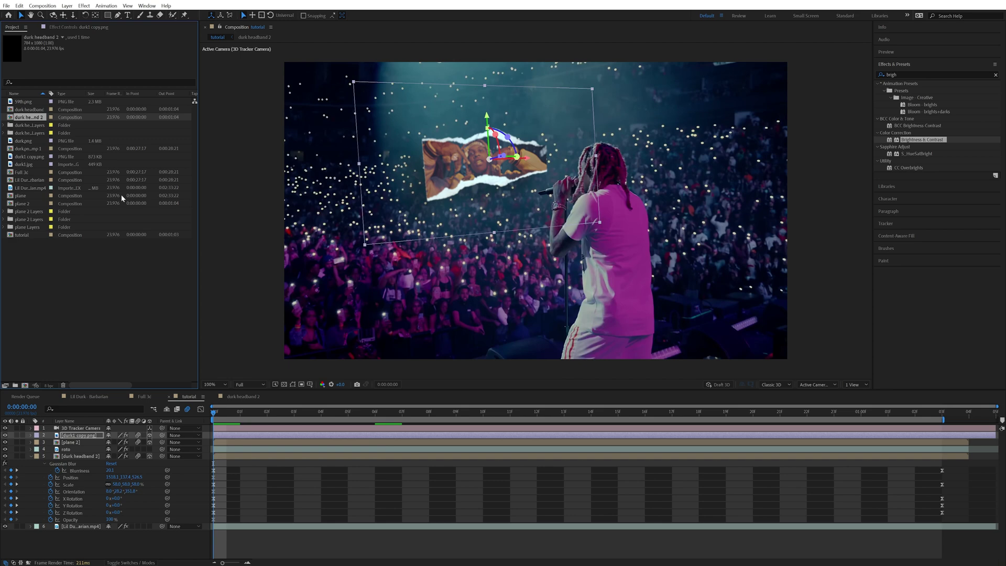
{"action": "left_click_drag", "start_coordinate": [611, 414], "coordinate": [673, 413]}
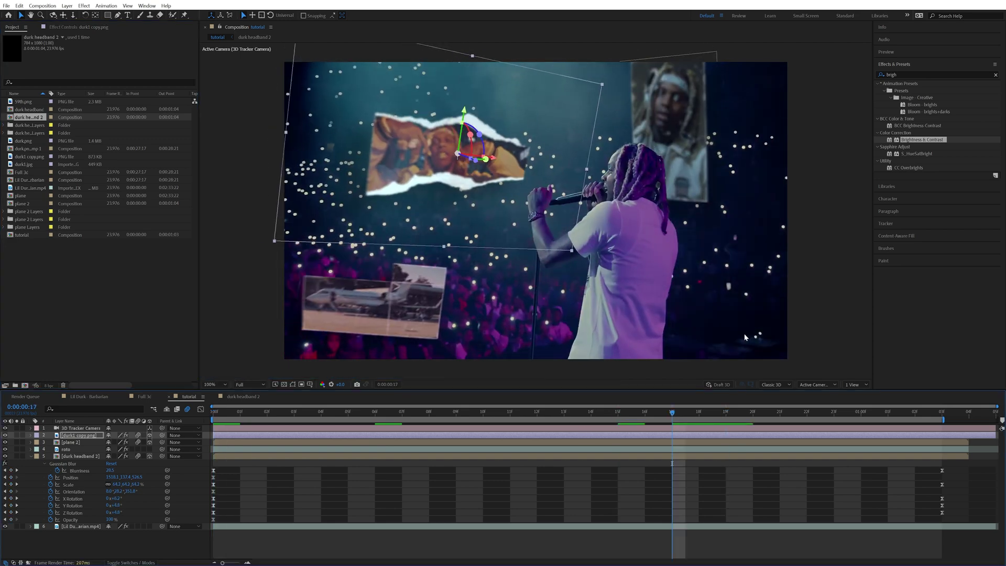
Preview the finished Full 3d composition for reference and return to the tutorial composition.
{"action": "left_click", "coordinate": [137, 395]}
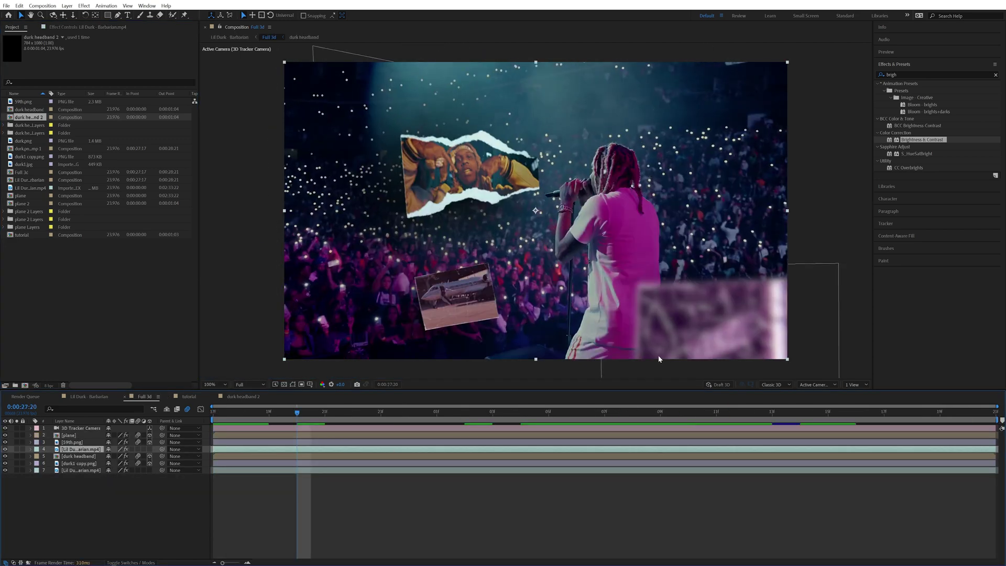
{"action": "key", "text": "space"}
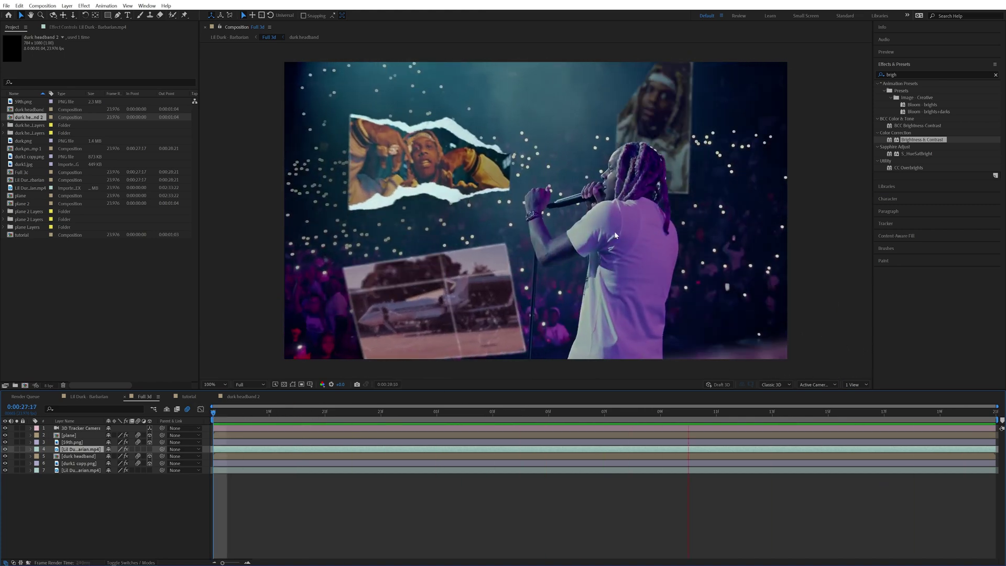
{"action": "left_click", "coordinate": [189, 396]}
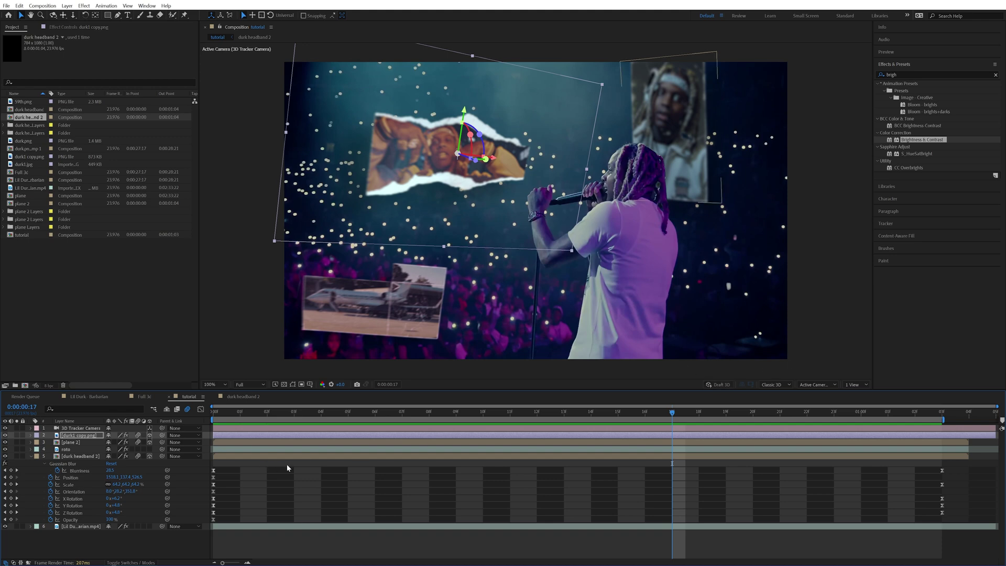
Place 59th.png above the roto layer from the first frame as a 3D layer with motion blur.
{"action": "left_click_drag", "start_coordinate": [24, 101], "coordinate": [131, 445]}
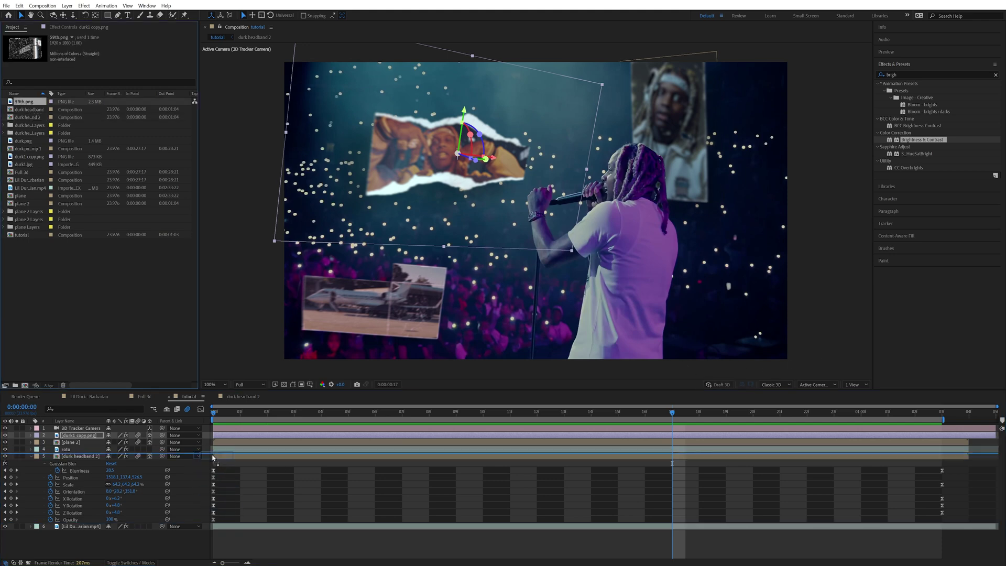
{"action": "left_click_drag", "start_coordinate": [328, 412], "coordinate": [206, 418]}
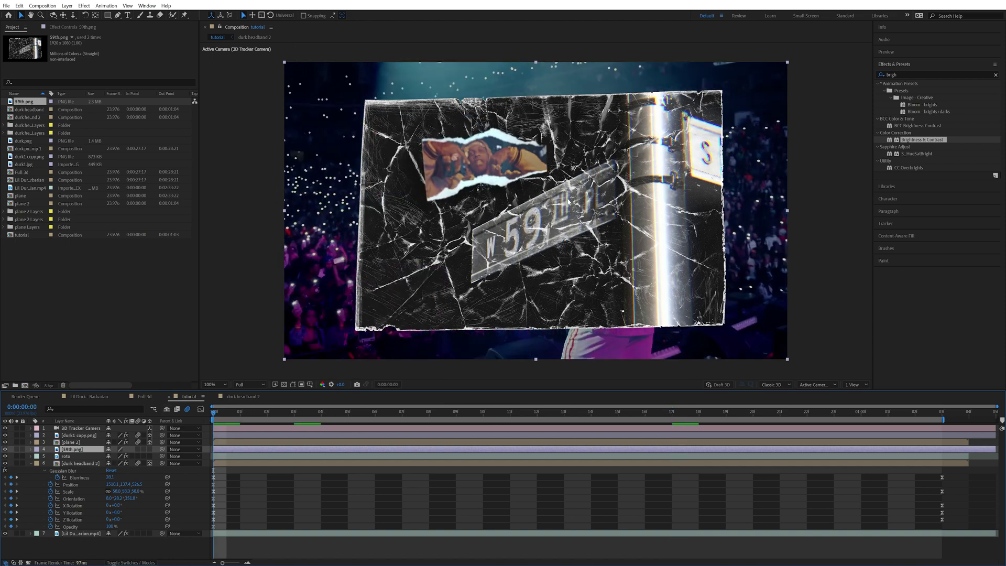
{"action": "key", "text": "space"}
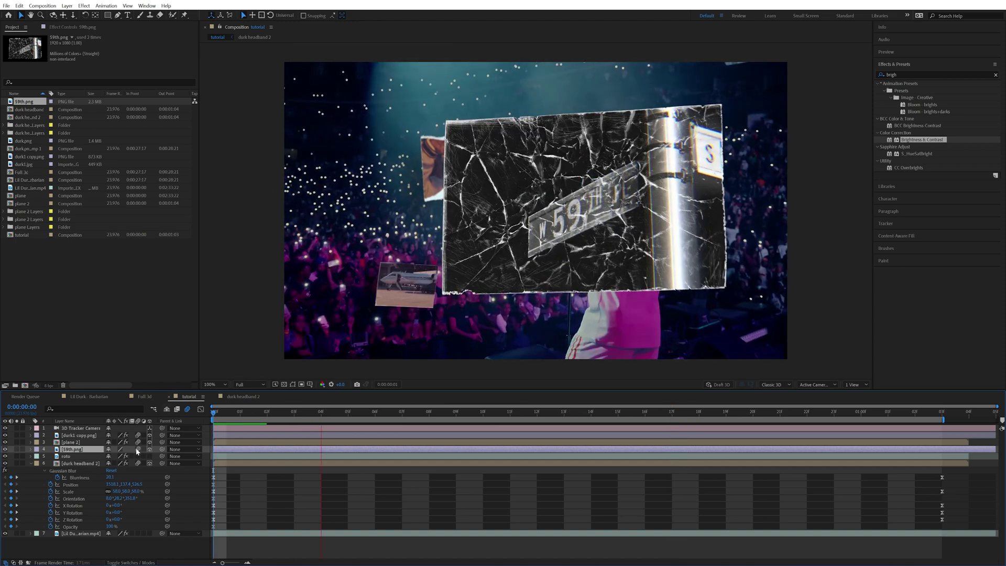
Keyframe all transform properties of 59th.png at the first frame, and move and rotate it in front of the performer's legs.
{"action": "left_click", "coordinate": [30, 448]}
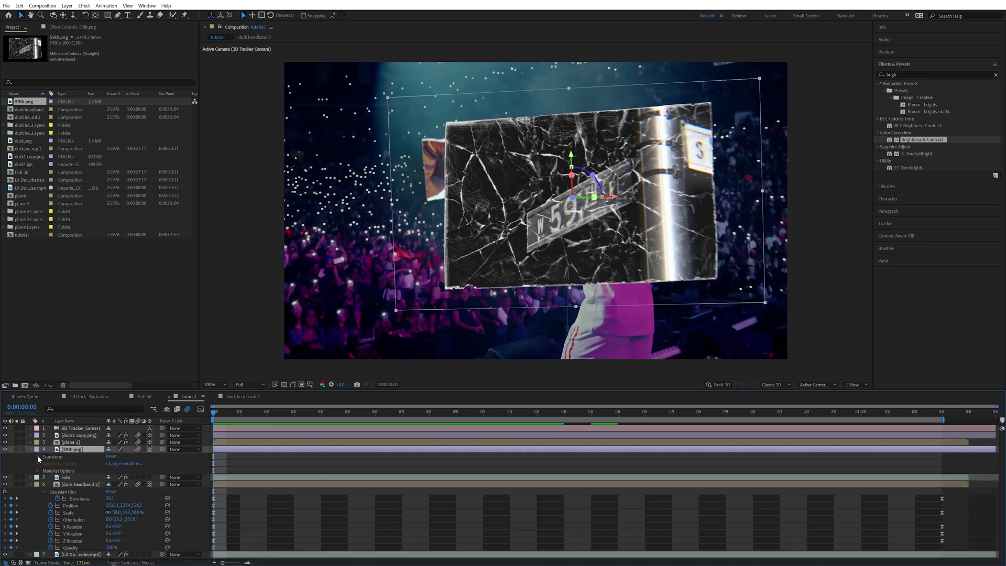
{"action": "left_click", "coordinate": [38, 456]}
{"action": "left_click_drag", "start_coordinate": [52, 468], "coordinate": [51, 514]}
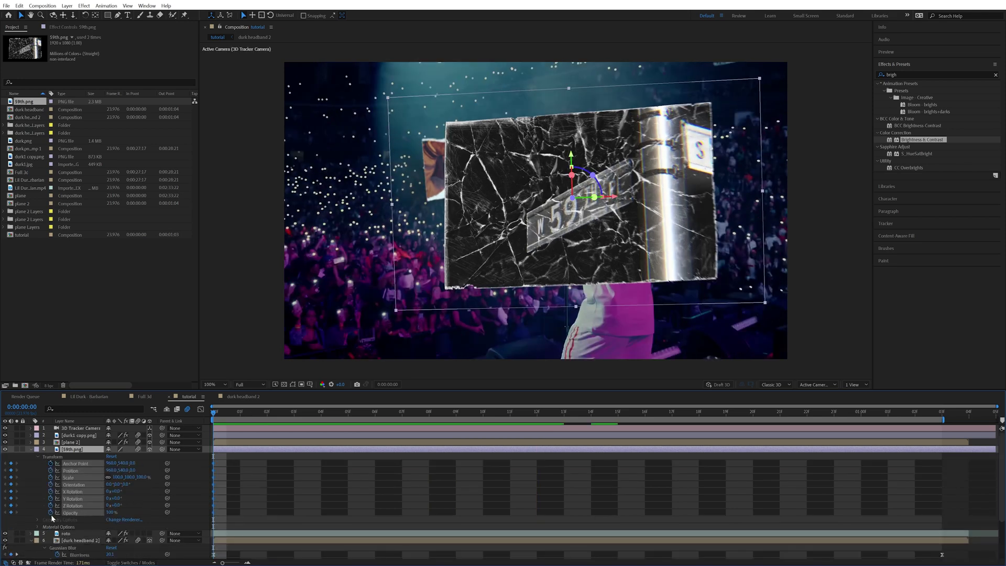
{"action": "left_click_drag", "start_coordinate": [523, 220], "coordinate": [662, 335]}
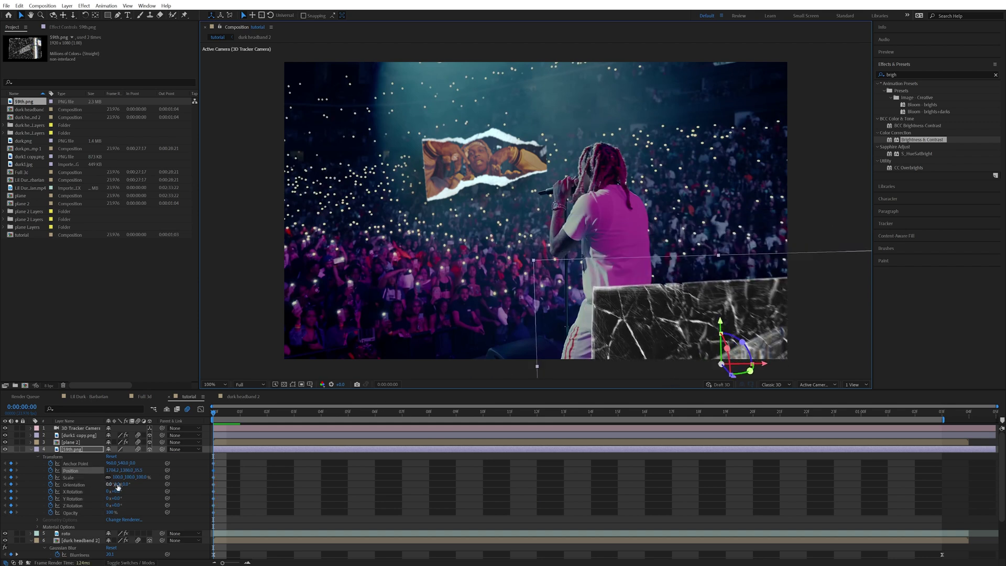
{"action": "mouse_move", "coordinate": [116, 490]}
{"action": "left_mouse_down"}
{"action": "mouse_move", "coordinate": [131, 492]}
{"action": "mouse_move", "coordinate": [117, 505]}
{"action": "left_mouse_up"}
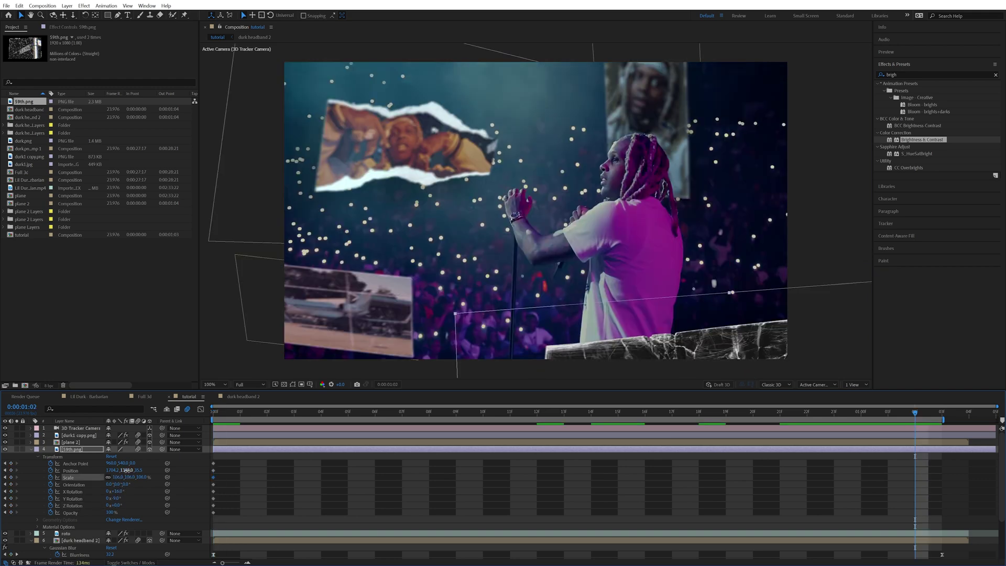
Keyframe a new depth position and new rotations for 59th.png near the end of the shot, and preview its movement.
{"action": "left_click_drag", "start_coordinate": [138, 470], "coordinate": [4, 470]}
{"action": "left_click_drag", "start_coordinate": [117, 491], "coordinate": [121, 491]}
{"action": "left_click_drag", "start_coordinate": [118, 497], "coordinate": [123, 497]}
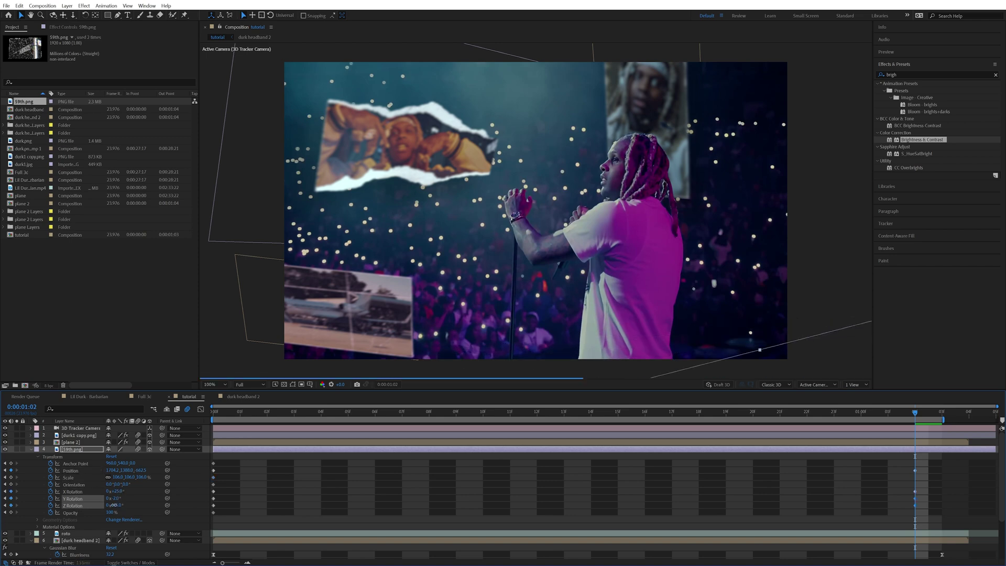
{"action": "key", "text": "space"}
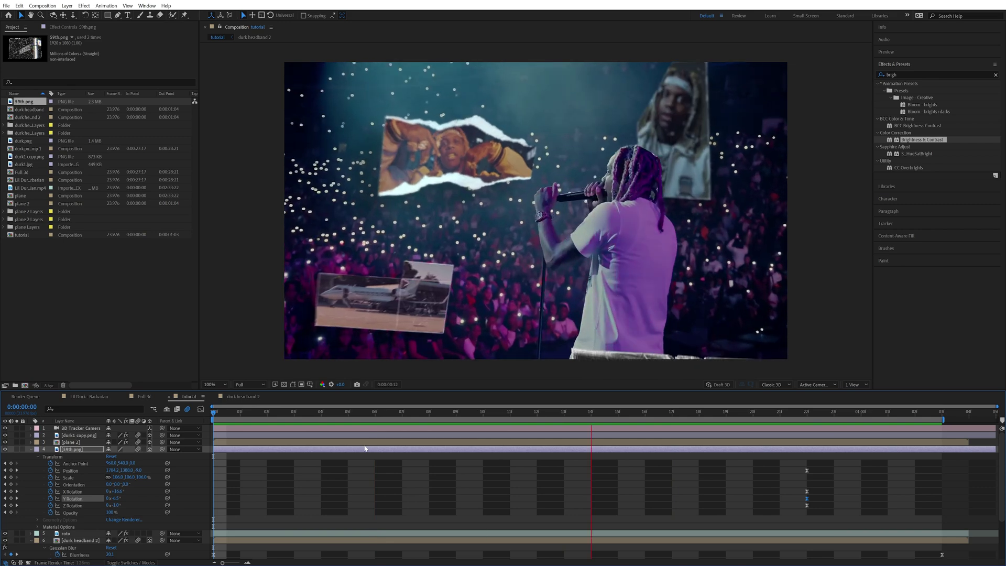
{"action": "key", "text": "space"}
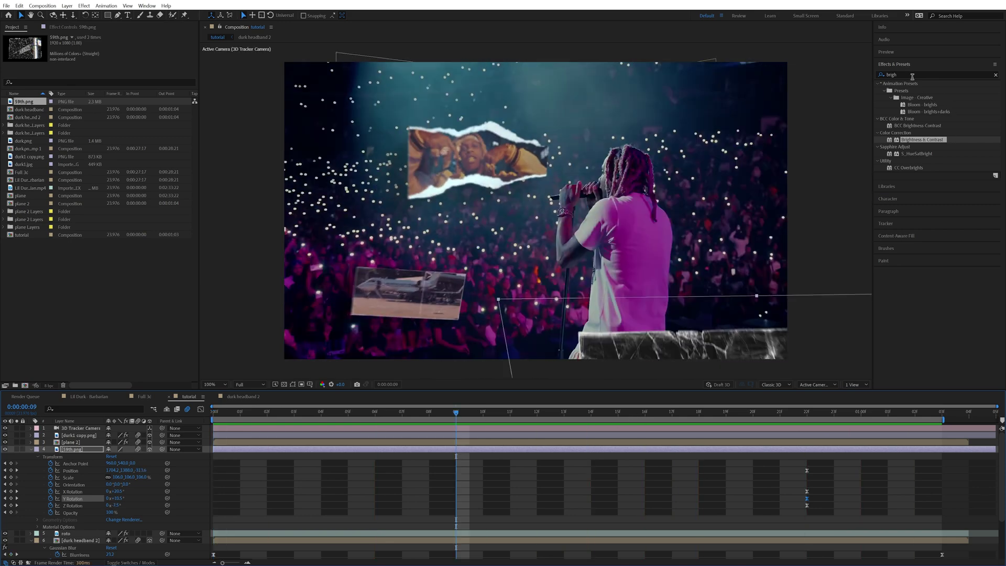
Find the Gaussian Blur effect and apply it to the 59th.png layer.
{"action": "key", "text": "BackSpace"}
{"action": "key", "text": "BackSpace"}
{"action": "key", "text": "BackSpace"}
{"action": "key", "text": "BackSpace"}
{"action": "key", "text": "BackSpace"}
{"action": "type", "text": "gaus"}
{"action": "left_click_drag", "start_coordinate": [914, 104], "coordinate": [547, 449]}
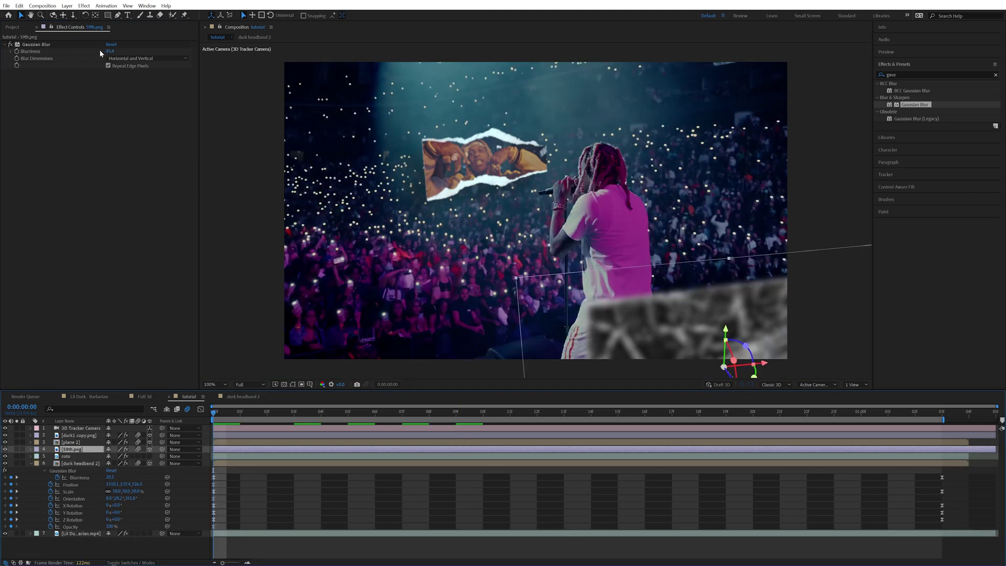
Keyframe and adjust the blurriness of 59th.png at the first frame, and check the blurred photo further along the shot.
{"action": "left_click", "coordinate": [104, 51]}
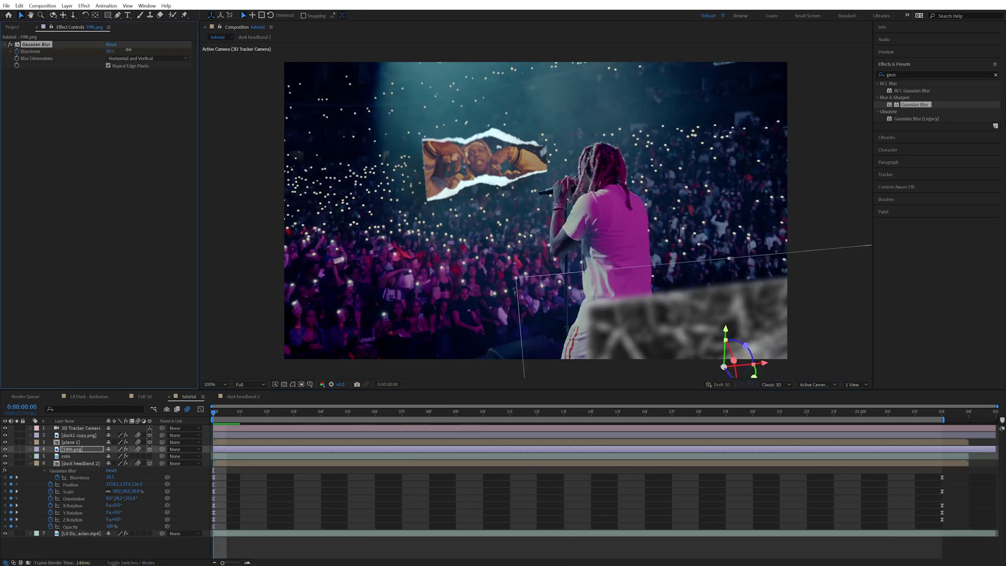
{"action": "left_click_drag", "start_coordinate": [126, 50], "coordinate": [121, 50]}
{"action": "left_click_drag", "start_coordinate": [632, 418], "coordinate": [563, 418]}
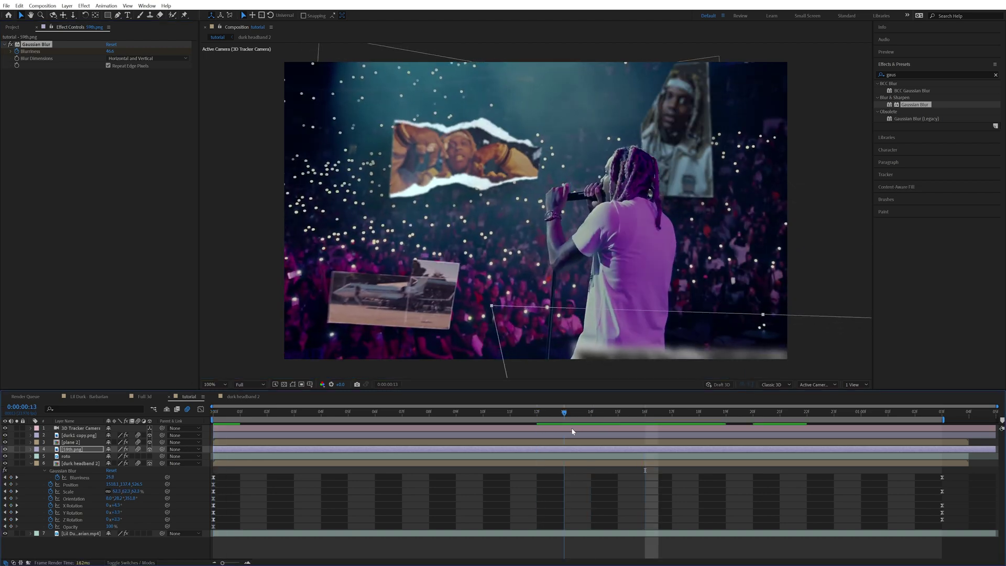
Increase the blurriness of 59th.png at frame 13, and shift that blur keyframe to frame 19.
{"action": "left_click_drag", "start_coordinate": [110, 52], "coordinate": [361, 51]}
{"action": "key", "text": "y"}
{"action": "key", "text": "u"}
{"action": "left_click_drag", "start_coordinate": [564, 463], "coordinate": [618, 463]}
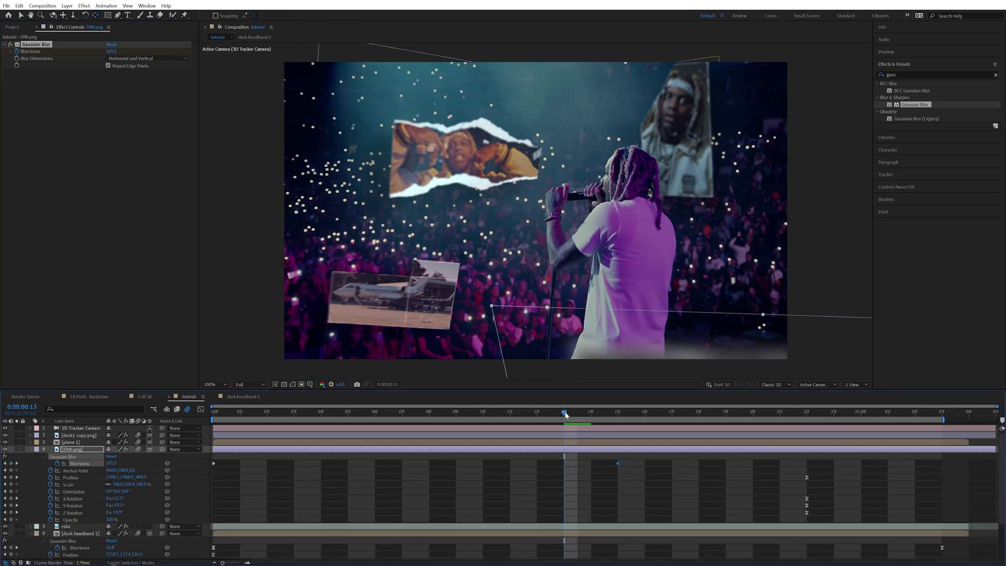
{"action": "left_click_drag", "start_coordinate": [565, 415], "coordinate": [727, 422]}
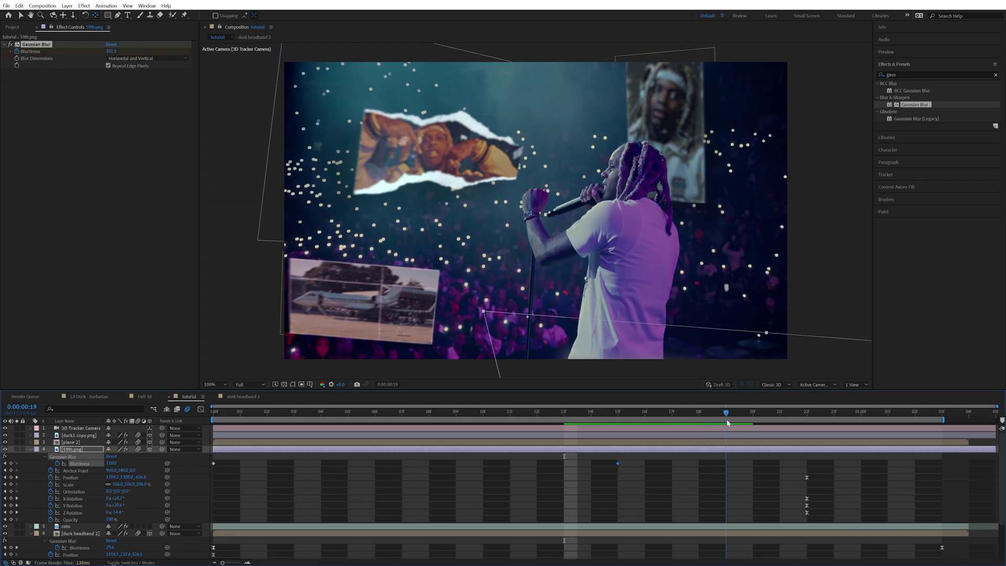
{"action": "left_click_drag", "start_coordinate": [672, 463], "coordinate": [718, 467]}
{"action": "left_click", "coordinate": [158, 52]}
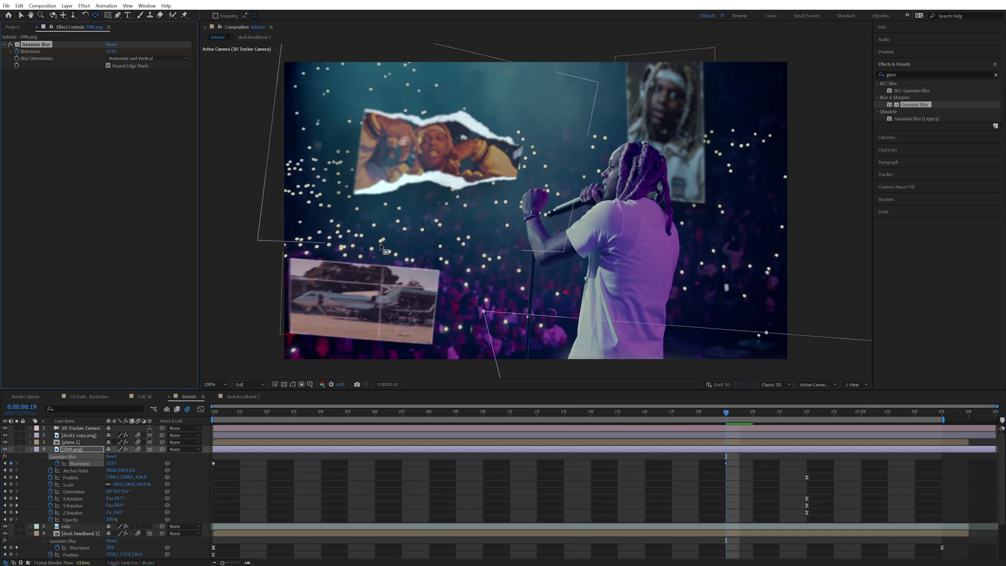
Copy the Tritone, Curves, Gaussian Blur and Drop Shadow effects from plane 2 onto 59th.png.
{"action": "left_click", "coordinate": [246, 441]}
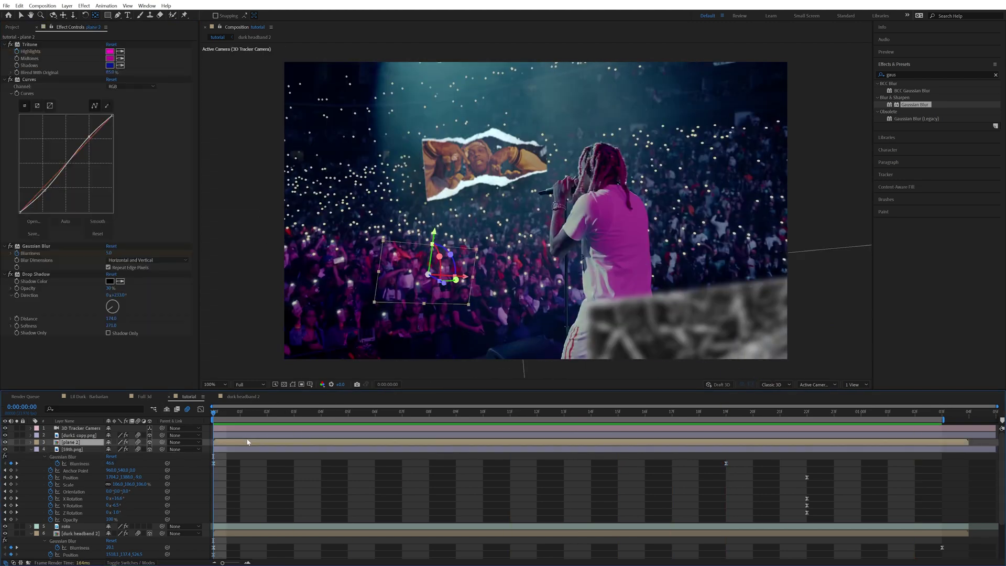
{"action": "left_click", "coordinate": [30, 44]}
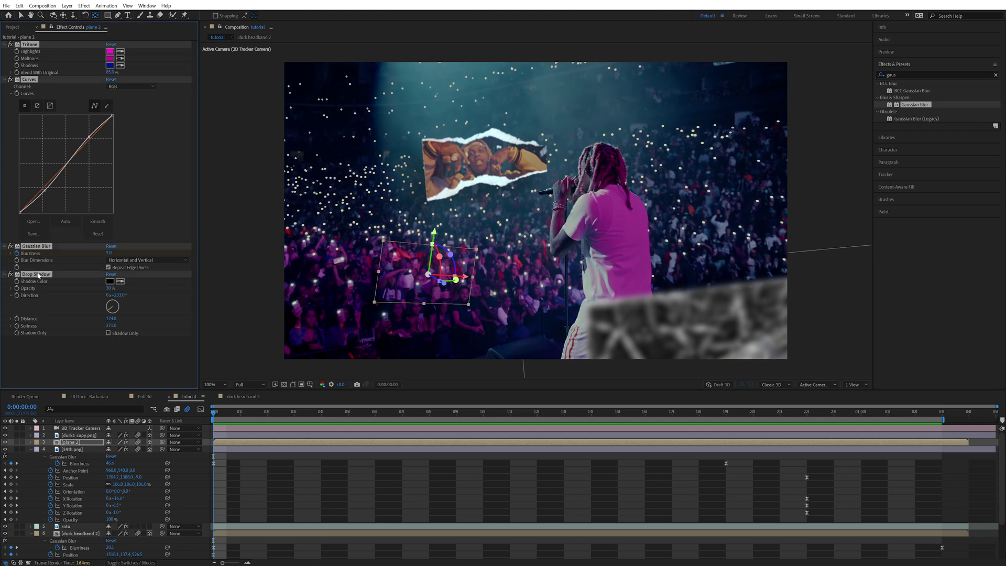
{"action": "left_click", "coordinate": [284, 449]}
{"action": "key", "text": "ctrl+v"}
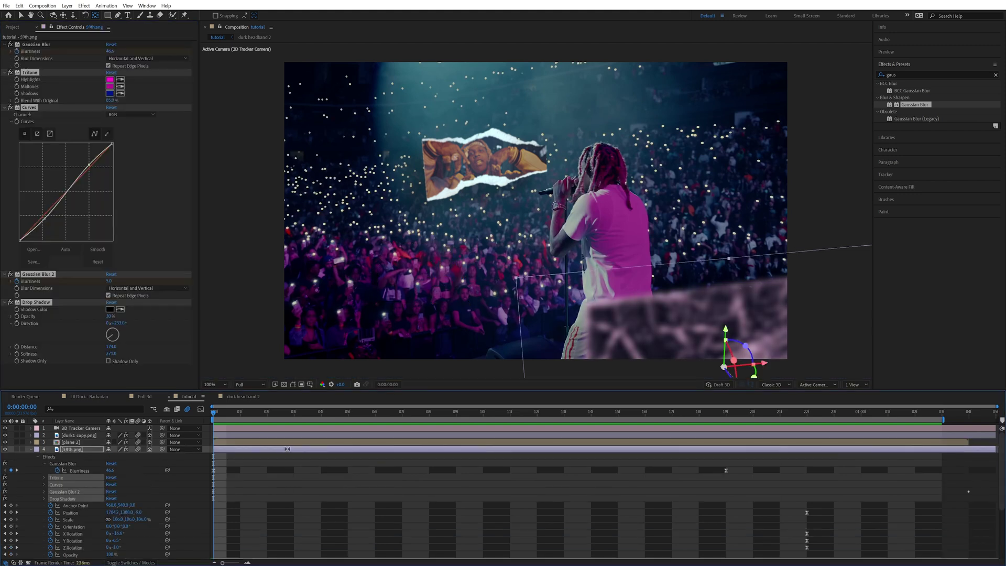
{"action": "left_click", "coordinate": [180, 169]}
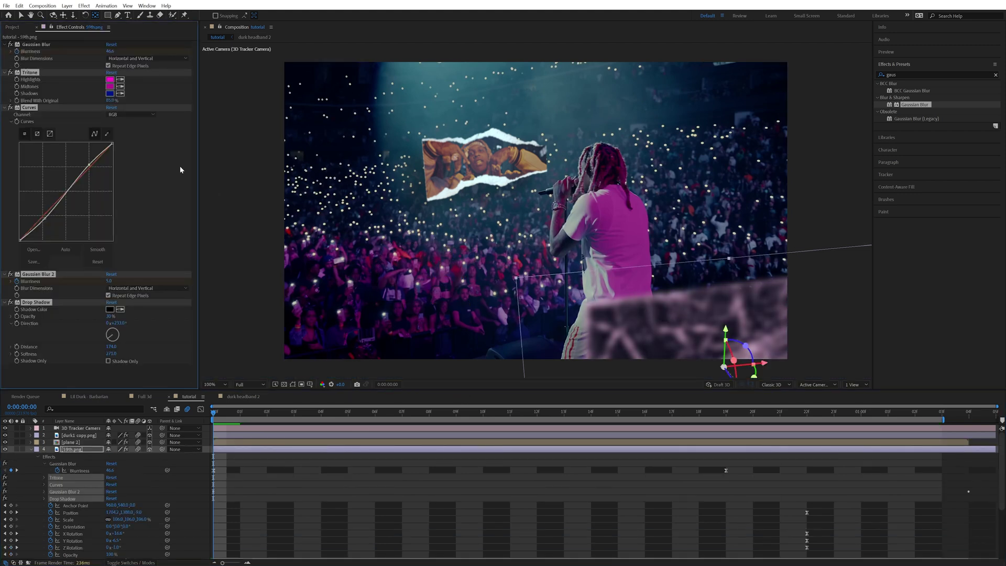
Change the Tritone shadows colour of 59th.png to purple and raise the upper part of its RGB curve.
{"action": "left_click", "coordinate": [109, 94]}
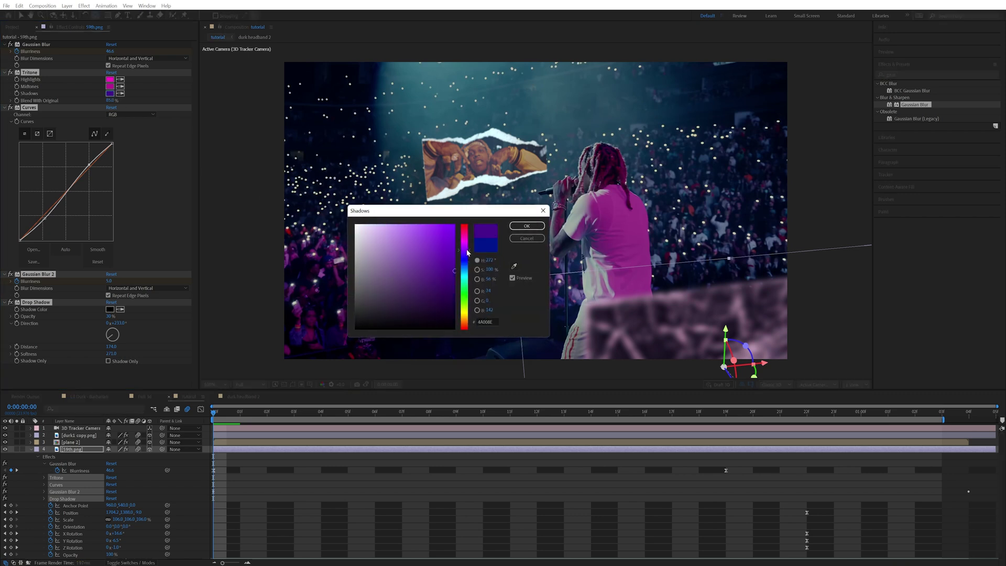
{"action": "left_click", "coordinate": [526, 225]}
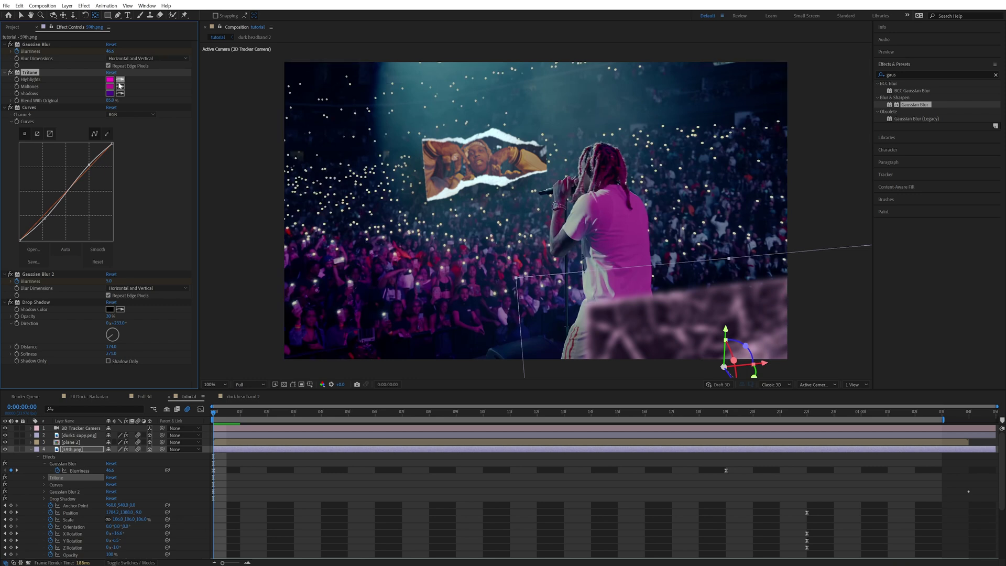
{"action": "left_click_drag", "start_coordinate": [86, 169], "coordinate": [86, 160]}
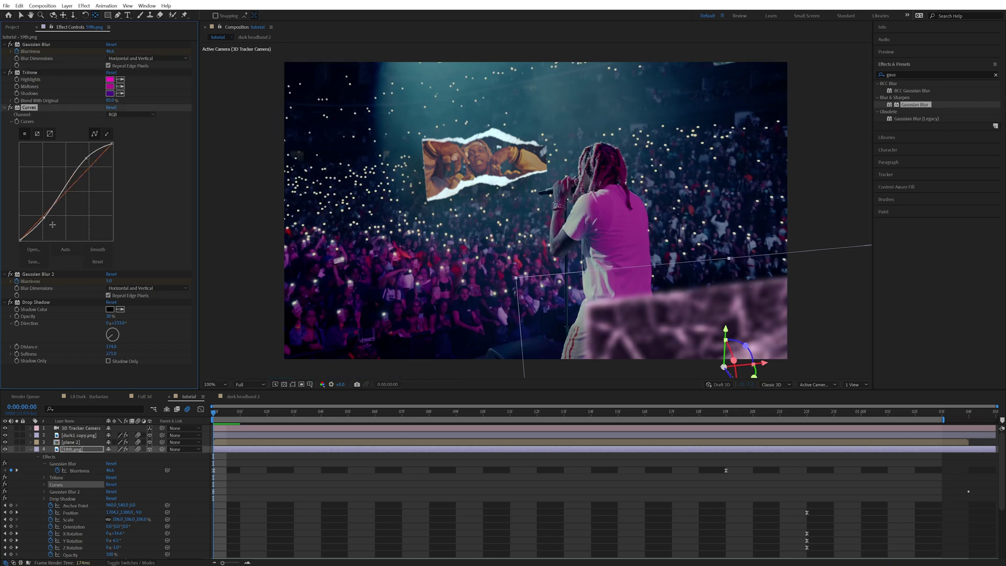
Delete the duplicate Gaussian Blur 2 from 59th.png and preview the shot.
{"action": "left_click", "coordinate": [36, 274]}
{"action": "key", "text": "Delete"}
{"action": "key", "text": "space"}
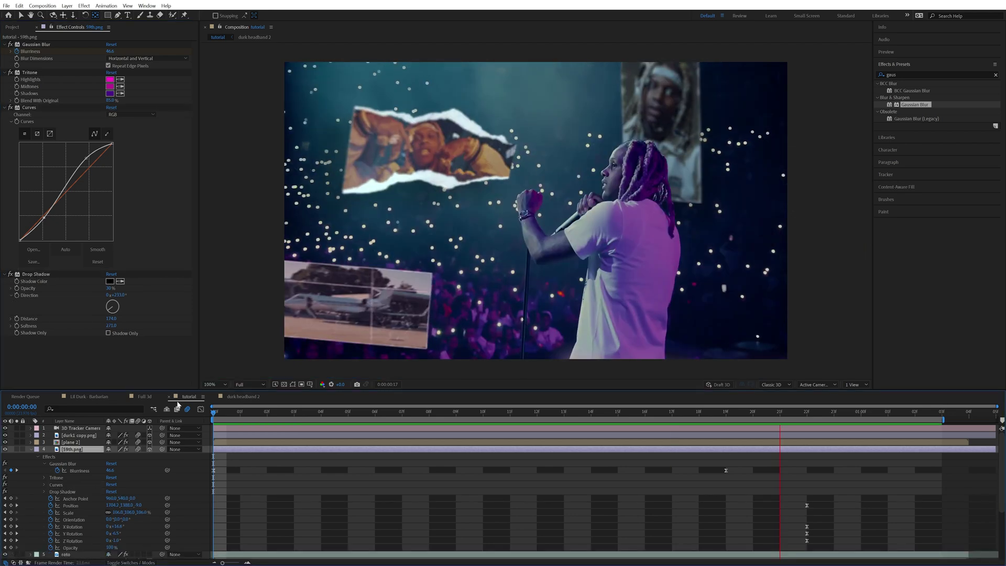
{"action": "key", "text": "space"}
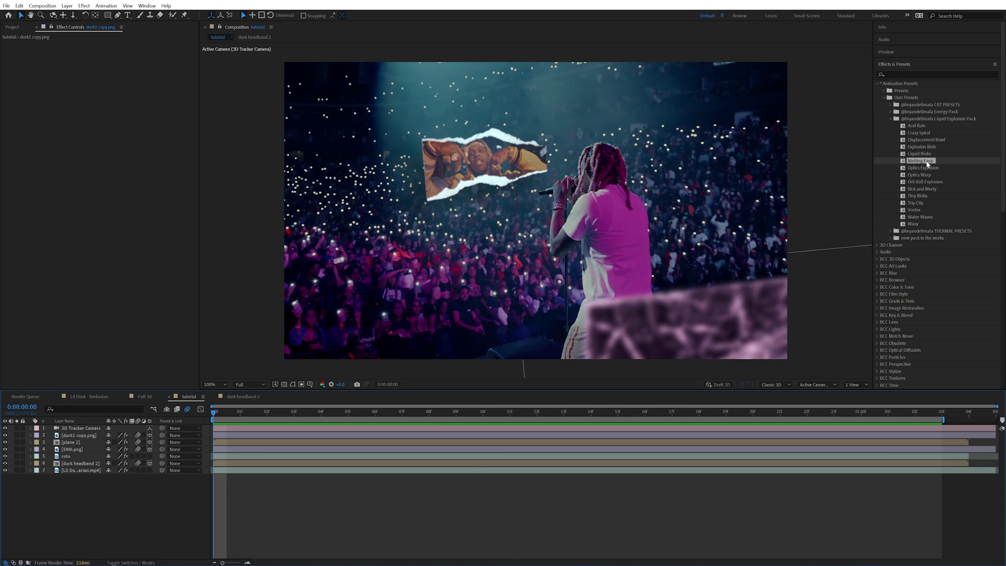
Try the Melting Face preset on the durk1 copy.png layer and play the shot.
{"action": "left_click_drag", "start_coordinate": [927, 164], "coordinate": [230, 438]}
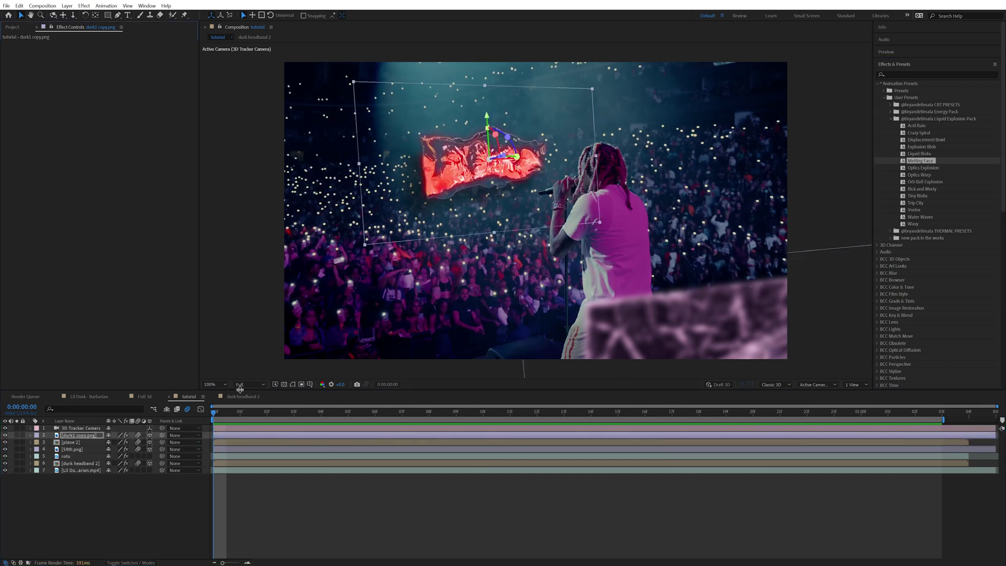
{"action": "key", "text": "space"}
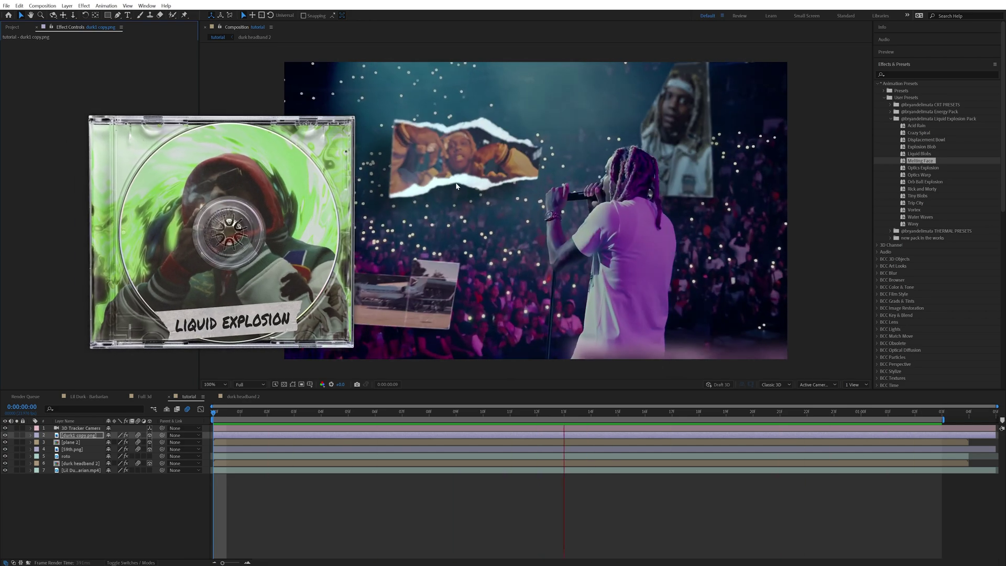
{"action": "key", "text": "space"}
{"action": "key", "text": "F2"}
{"action": "key", "text": "Home"}
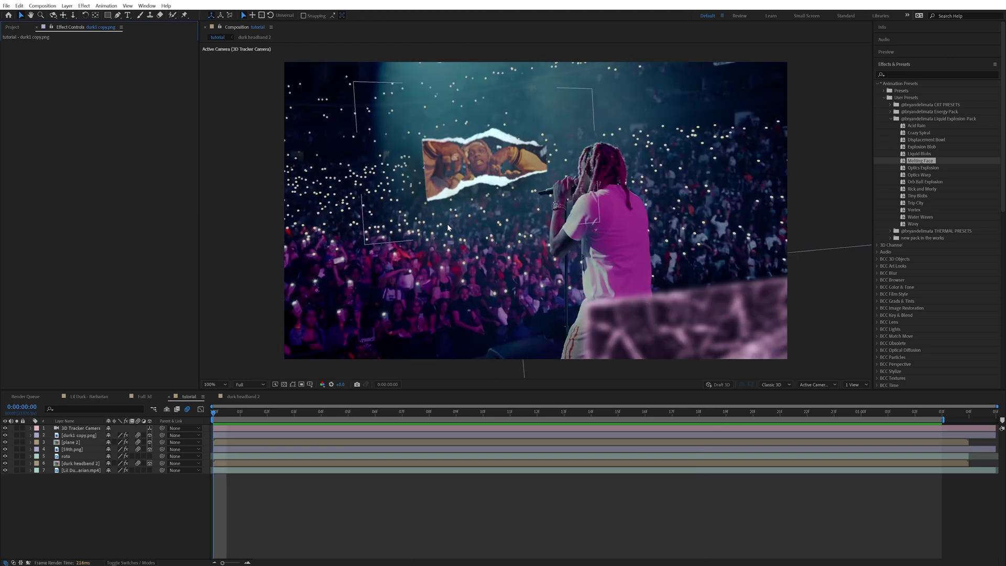
Apply the Melting Face preset from the Liquid Explosion Pack to durk1 copy.png at the first frame and preview it.
{"action": "left_click_drag", "start_coordinate": [912, 162], "coordinate": [218, 437]}
{"action": "key", "text": "space"}
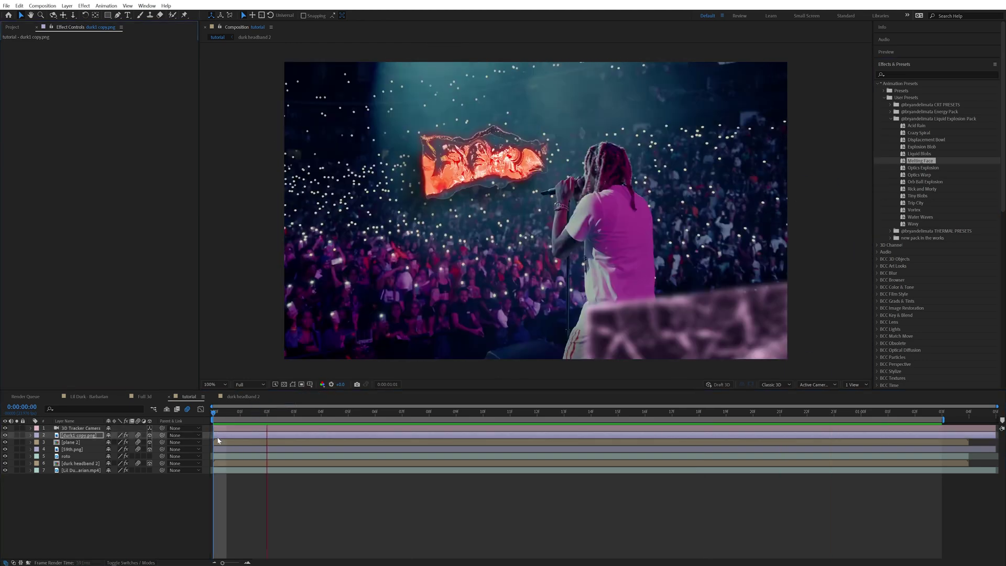
Pre-compose all layers of the tutorial composition as "full scene" and return to the tutorial composition.
{"action": "left_click", "coordinate": [228, 428]}
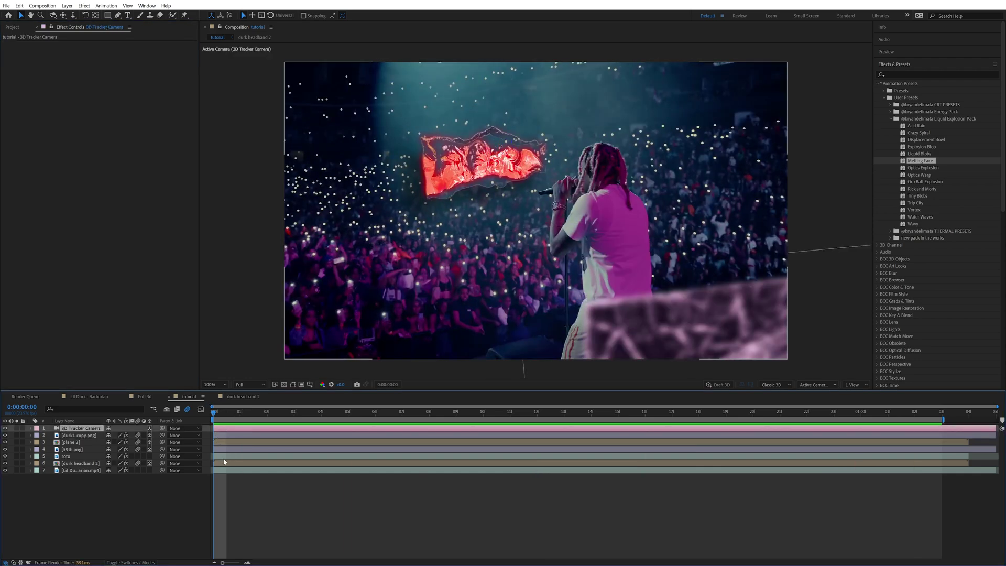
{"action": "key", "text": "ctrl+a"}
{"action": "right_click", "coordinate": [223, 471]}
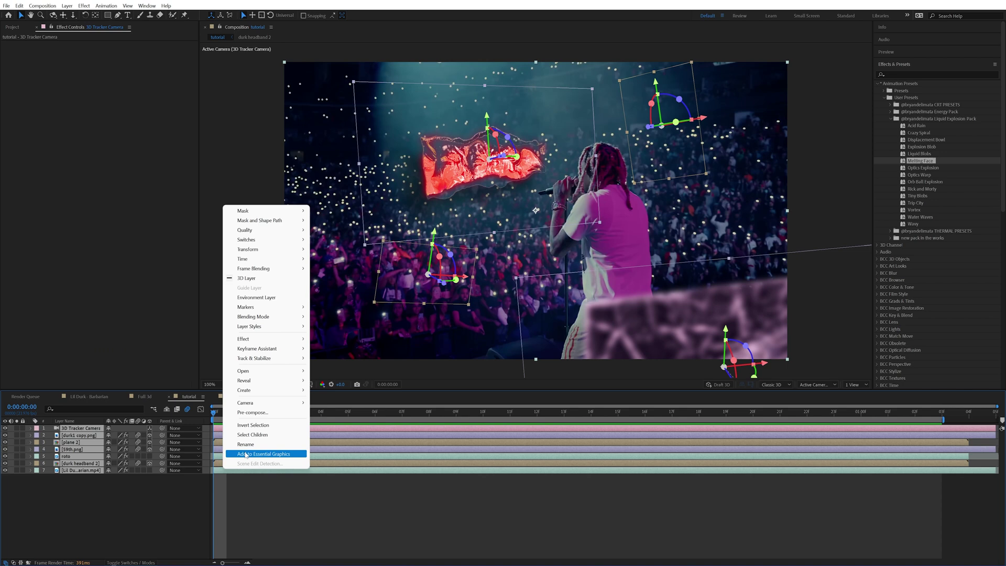
{"action": "left_click", "coordinate": [256, 413]}
{"action": "type", "text": "full scene"}
{"action": "key", "text": "Return"}
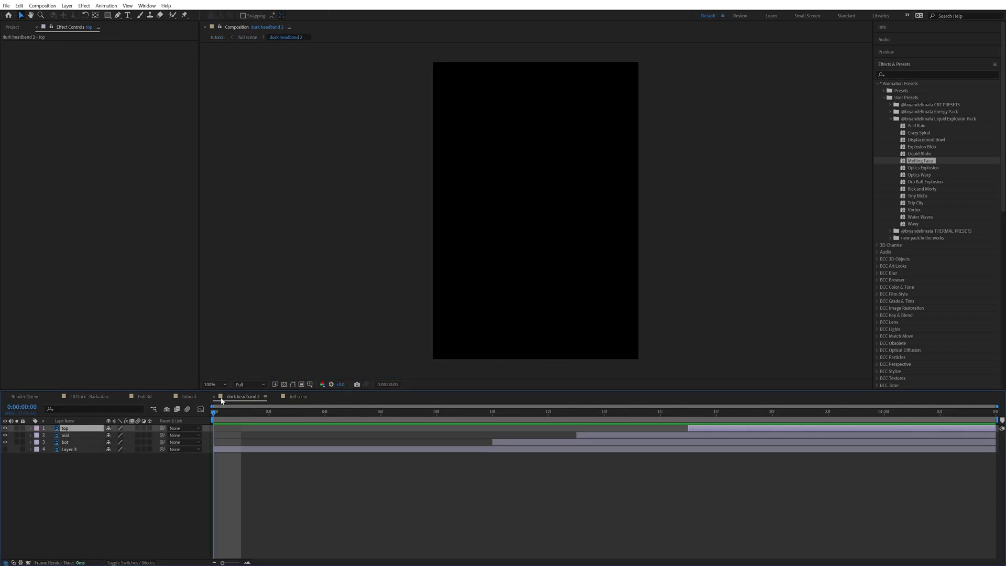
{"action": "left_click", "coordinate": [200, 399]}
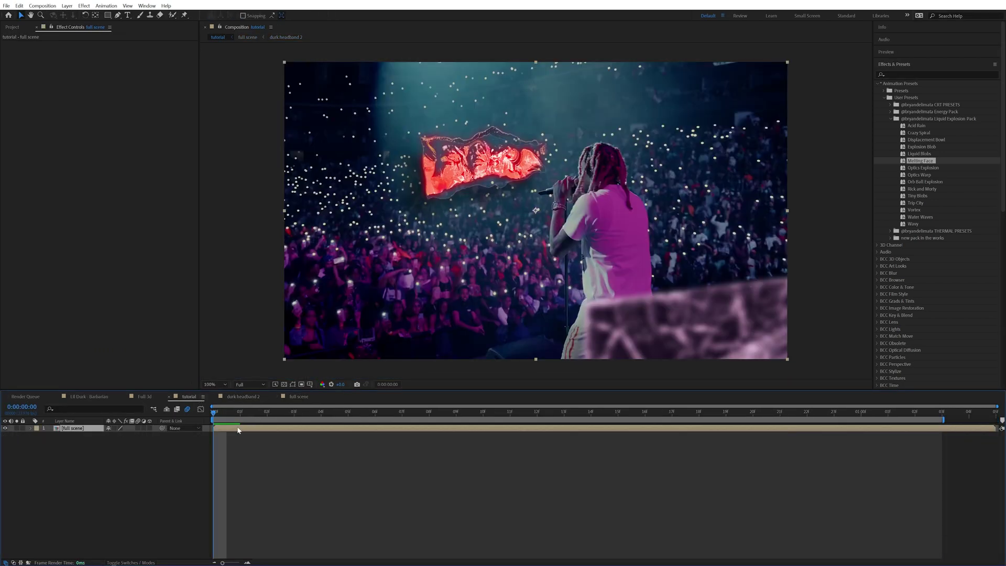
Find the RSMB effect, apply it to the full scene layer, and set its blur amount to 0.75.
{"action": "left_click", "coordinate": [938, 75]}
{"action": "type", "text": "rsm"}
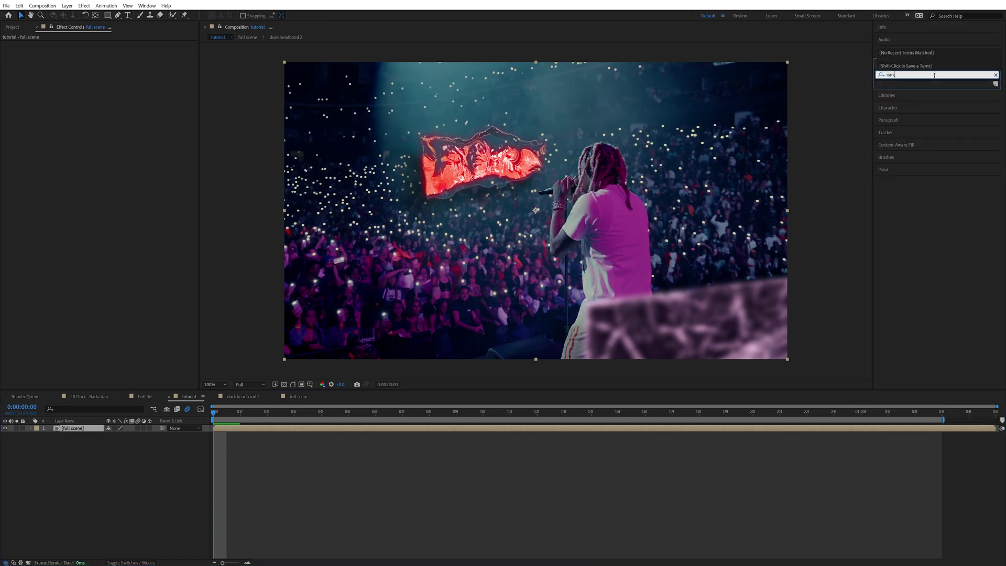
{"action": "left_click_drag", "start_coordinate": [900, 90], "coordinate": [315, 430]}
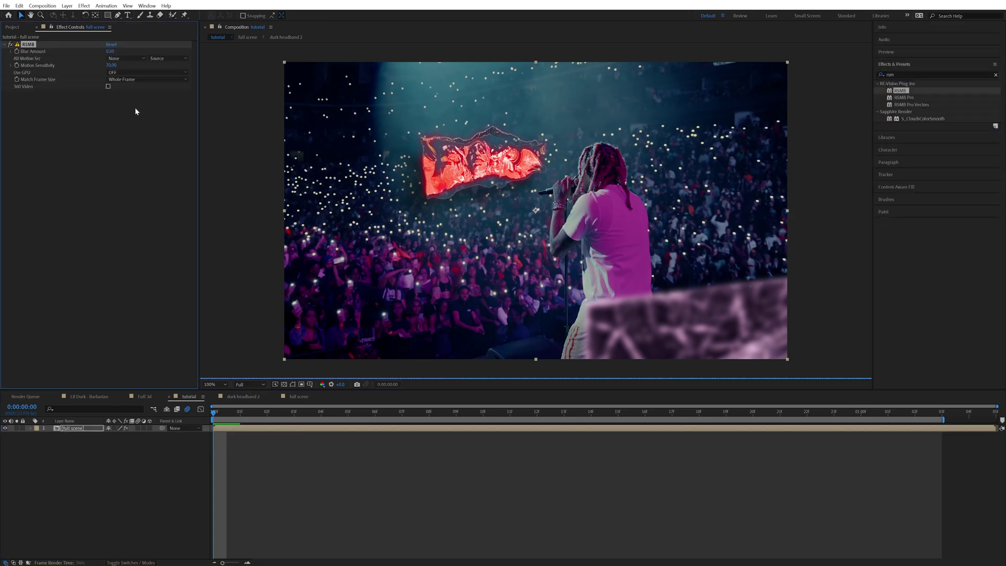
{"action": "left_click", "coordinate": [111, 51]}
{"action": "type", "text": ".75"}
{"action": "key", "text": "Return"}
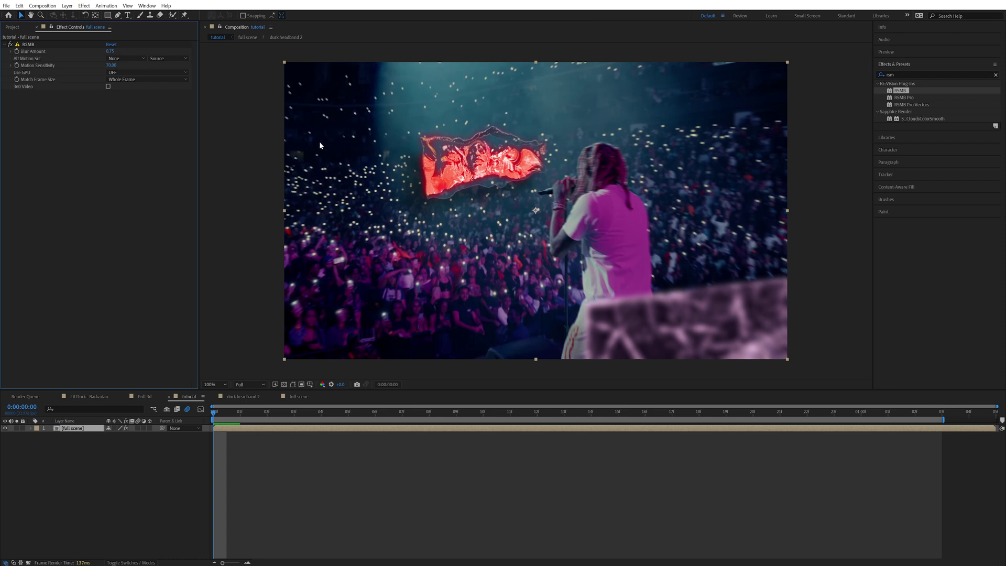
Apply Add Grain to the full scene layer with Final Output viewing mode and the Eastman EXR 100T (5248) preset.
{"action": "left_click", "coordinate": [996, 76]}
{"action": "type", "text": "add"}
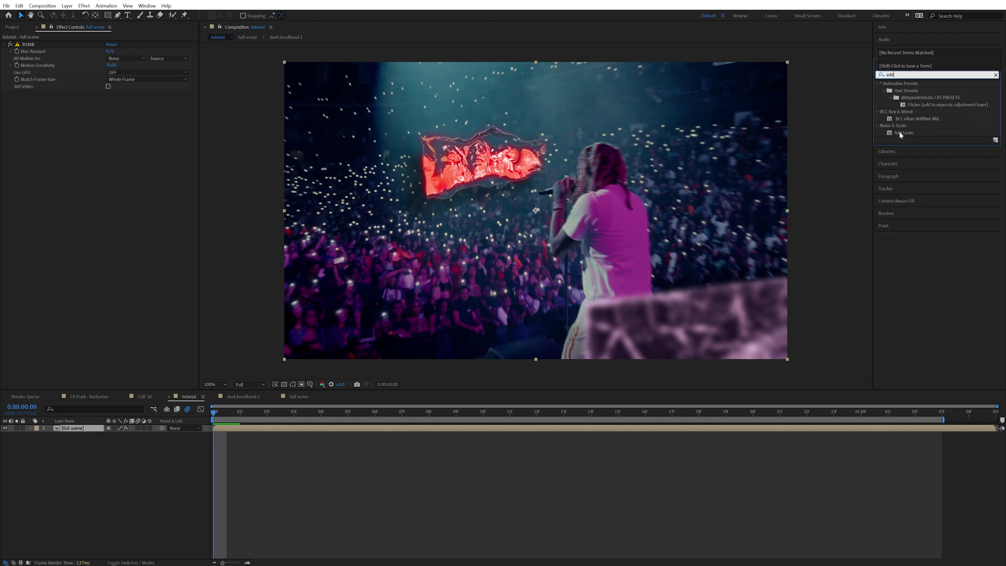
{"action": "double_click", "coordinate": [900, 133]}
{"action": "left_click", "coordinate": [137, 100]}
{"action": "left_click", "coordinate": [137, 128]}
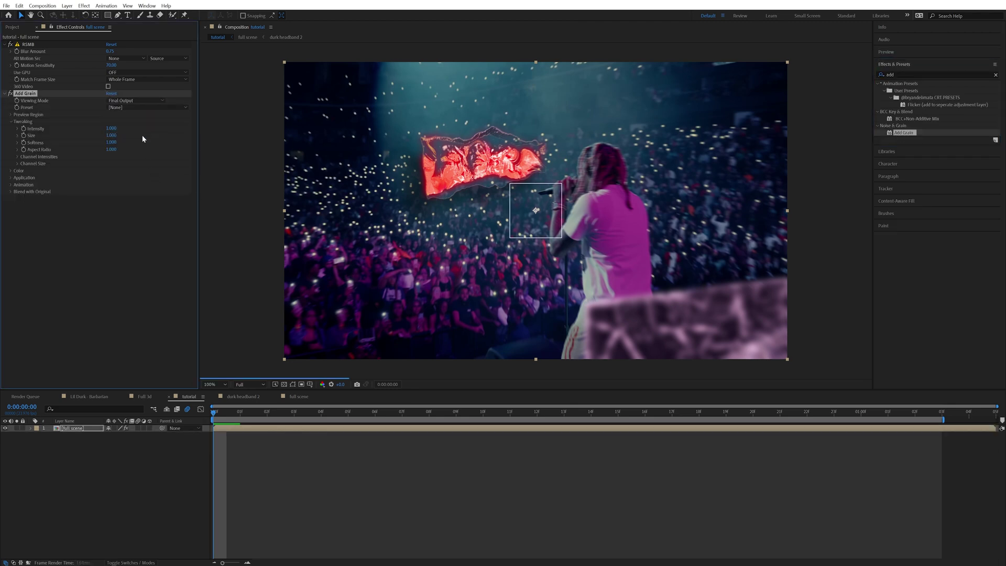
{"action": "left_click", "coordinate": [121, 107]}
{"action": "left_click", "coordinate": [140, 139]}
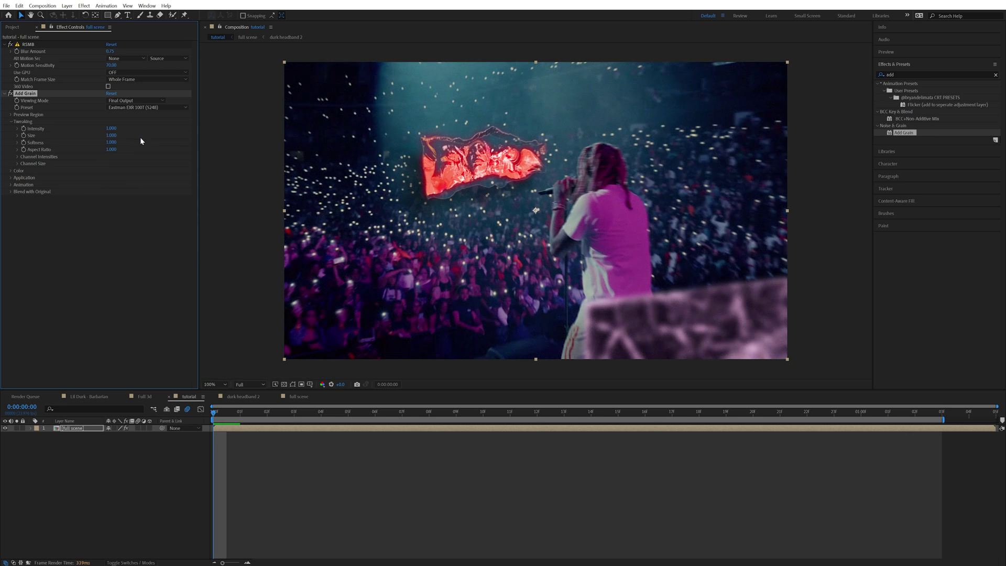
Set both the intensity and the size of the added grain to 0.5.
{"action": "left_click", "coordinate": [102, 171]}
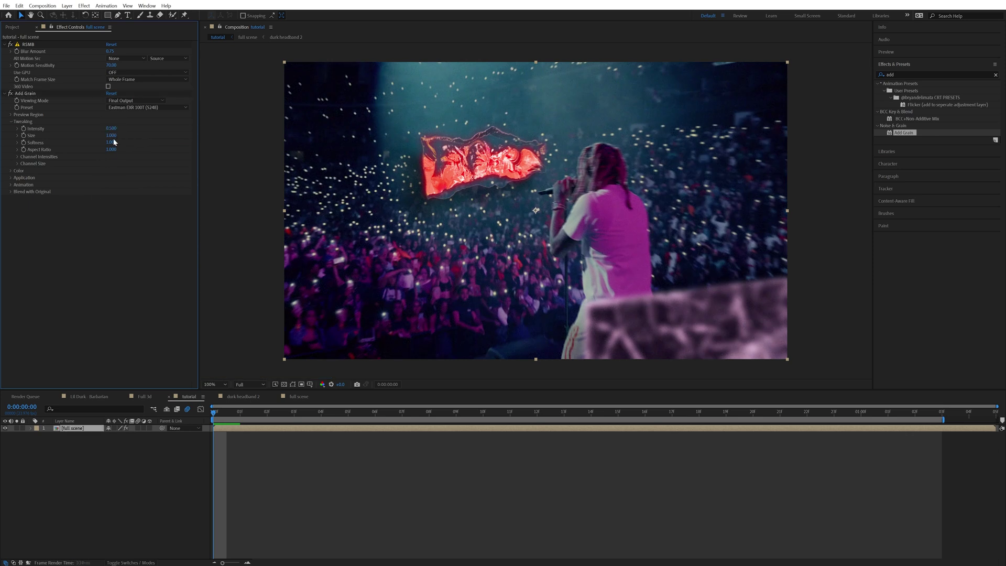
{"action": "left_click", "coordinate": [133, 269]}
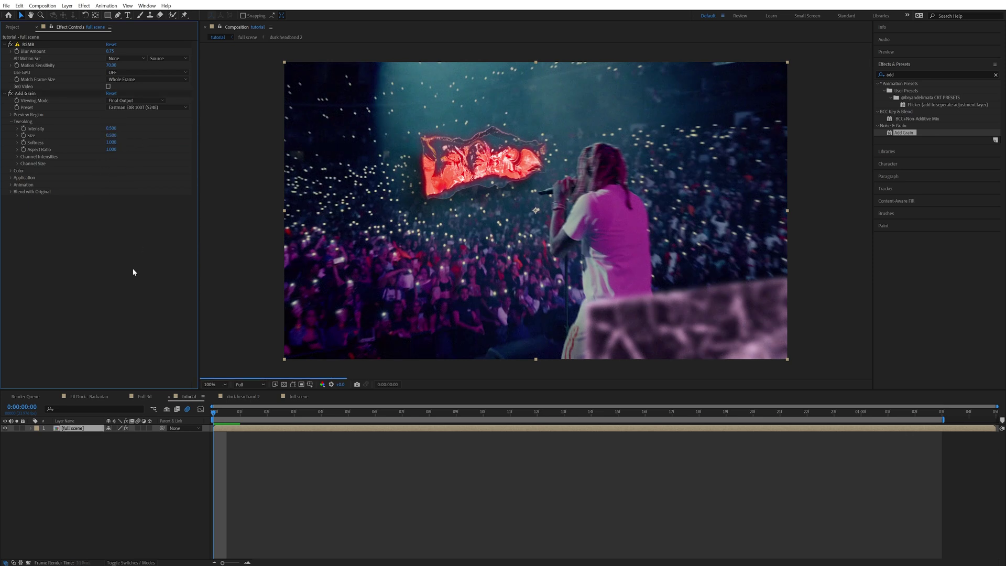
{"action": "left_click", "coordinate": [111, 129]}
{"action": "type", "text": "1"}
{"action": "left_click", "coordinate": [145, 312]}
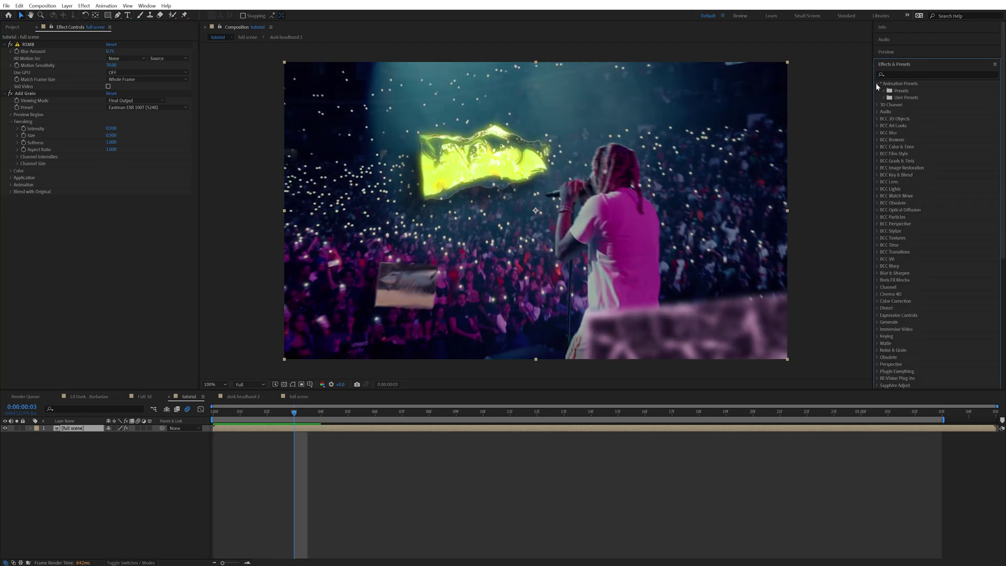
Find the Lumetri Color effect and apply it to the full scene layer.
{"action": "left_click", "coordinate": [876, 83]}
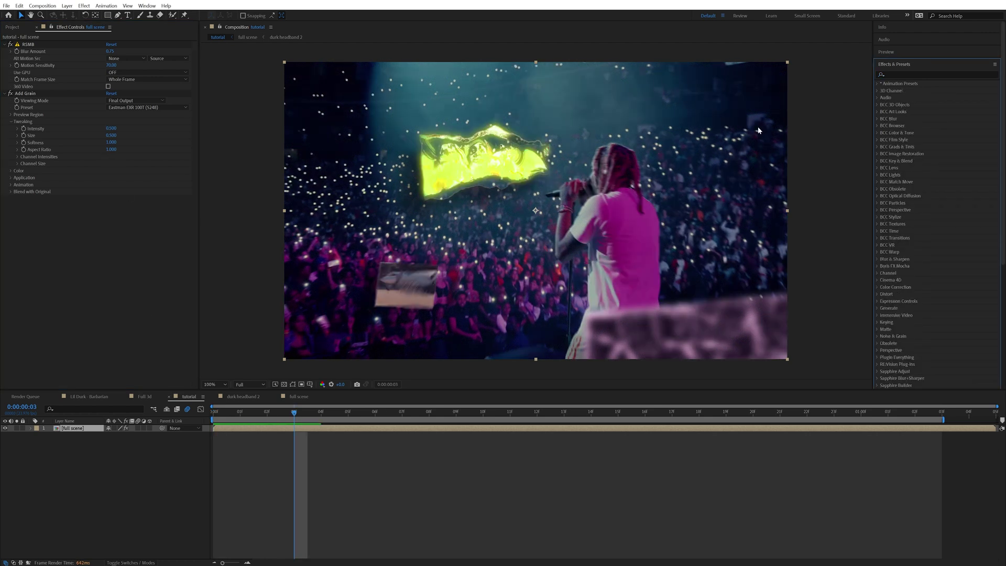
{"action": "left_click", "coordinate": [888, 76]}
{"action": "type", "text": "lum"}
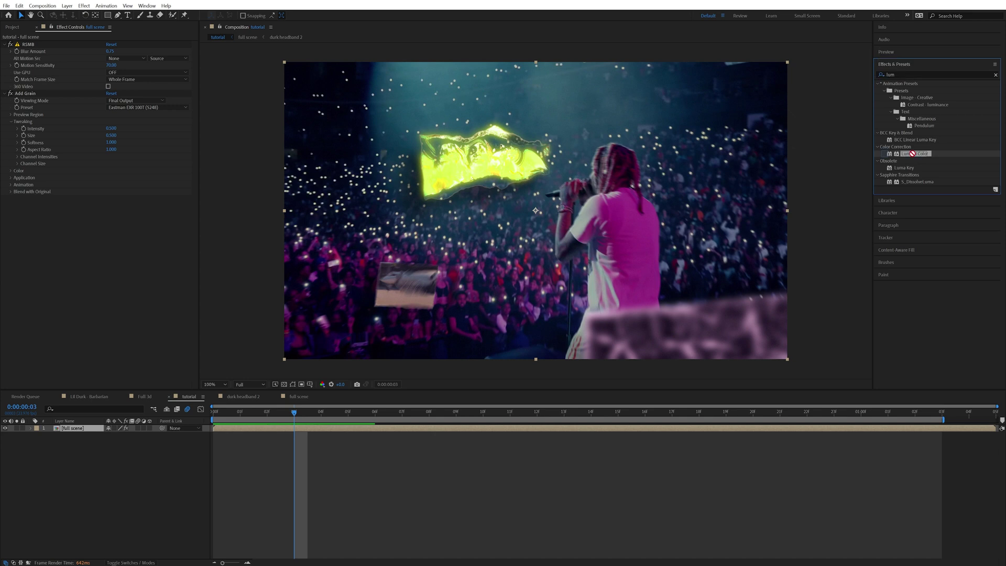
{"action": "left_click_drag", "start_coordinate": [914, 153], "coordinate": [406, 431]}
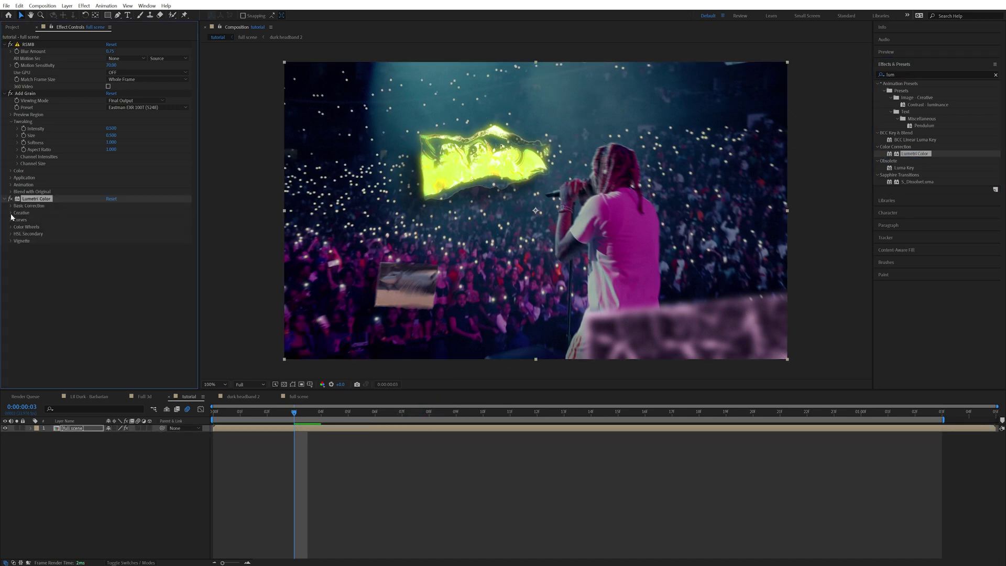
Load the Filmic look from the Essential Luts folder as the Lumetri creative look and lower its intensity.
{"action": "left_click", "coordinate": [117, 228]}
{"action": "left_click", "coordinate": [140, 27]}
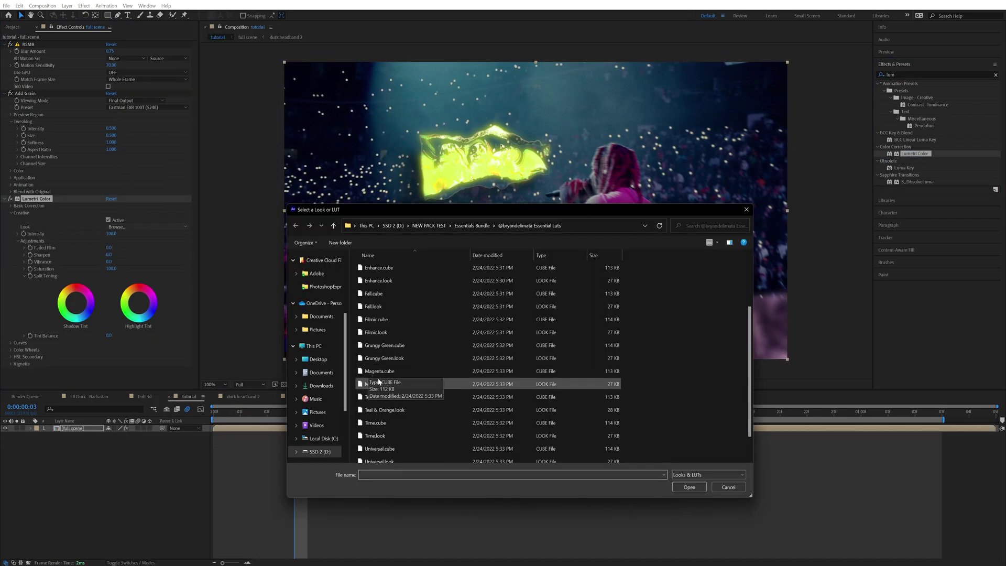
{"action": "double_click", "coordinate": [379, 325]}
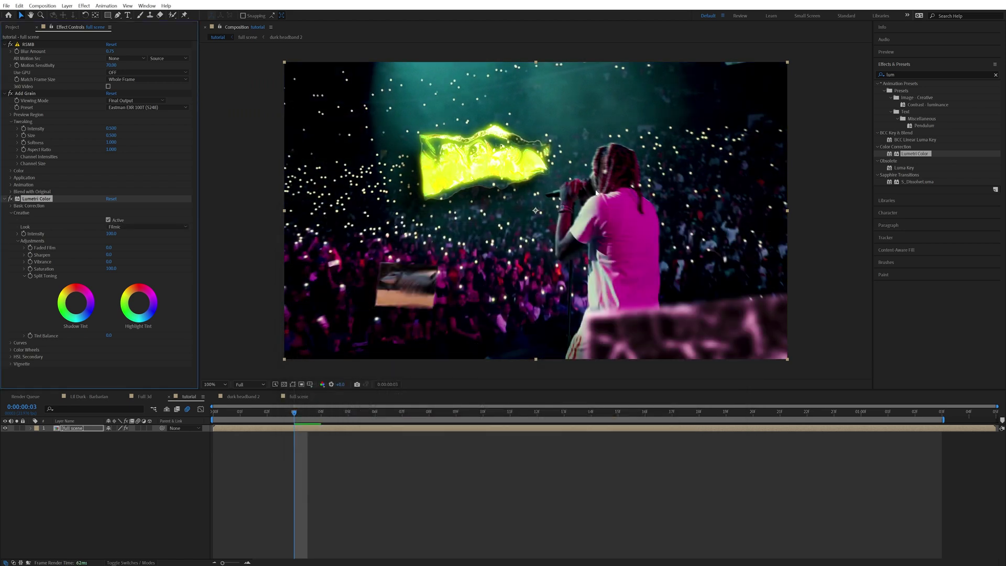
{"action": "left_click_drag", "start_coordinate": [106, 237], "coordinate": [89, 238]}
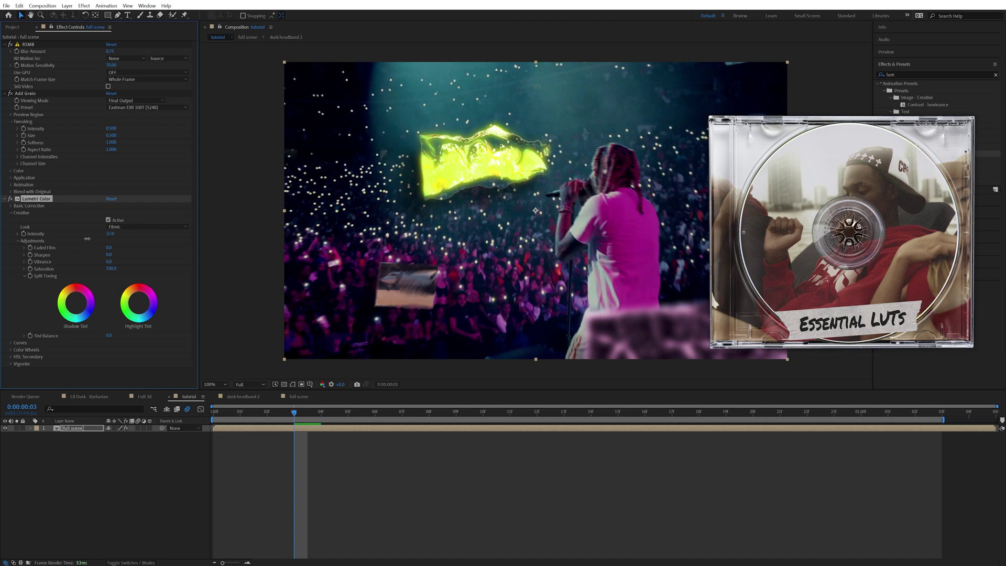
Set the intensity of the Filmic look to 35 on the full scene layer and preview the graded shot.
{"action": "left_click_drag", "start_coordinate": [88, 238], "coordinate": [87, 239]}
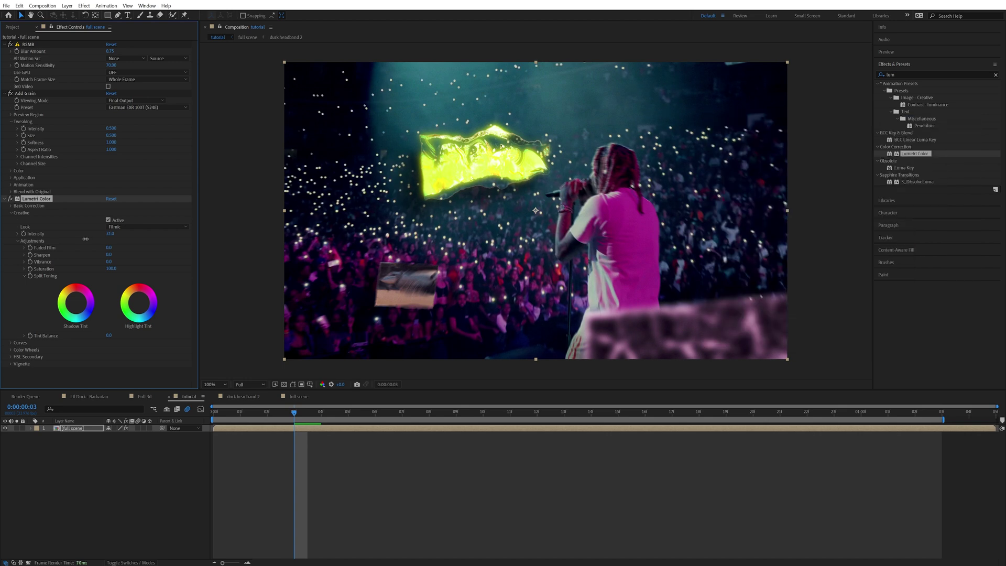
{"action": "left_click_drag", "start_coordinate": [88, 238], "coordinate": [86, 238]}
{"action": "key", "text": "space"}
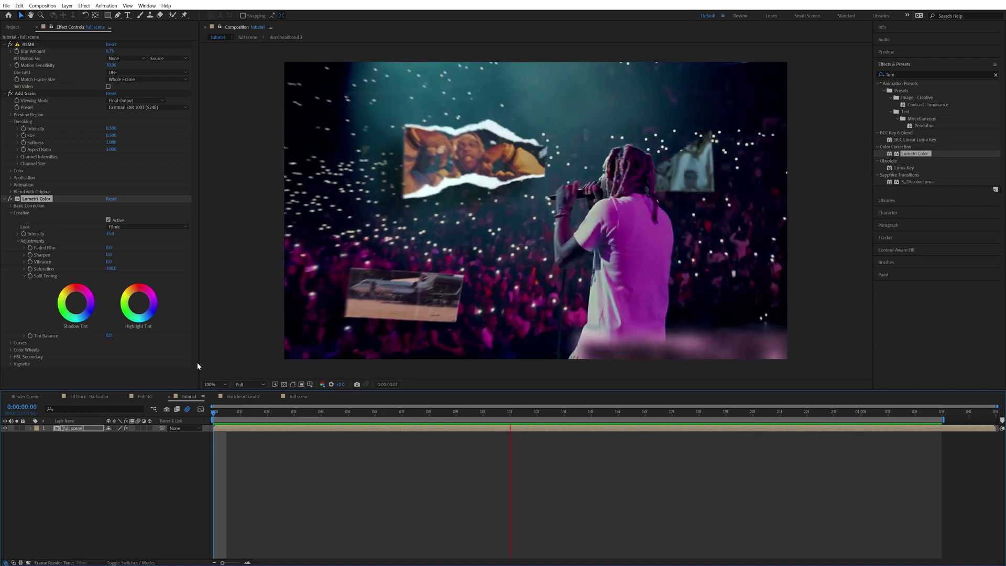
Go to frame 2 and collapse the RSMB, Add Grain and Lumetri Color settings of the full scene layer.
{"action": "left_click_drag", "start_coordinate": [234, 411], "coordinate": [261, 416]}
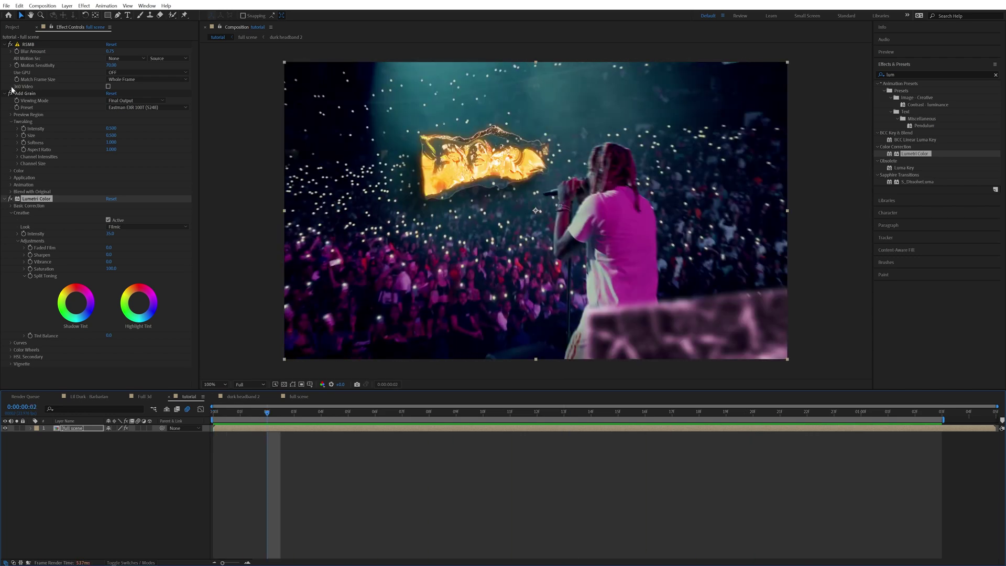
{"action": "left_click", "coordinate": [5, 45]}
{"action": "left_click", "coordinate": [6, 52]}
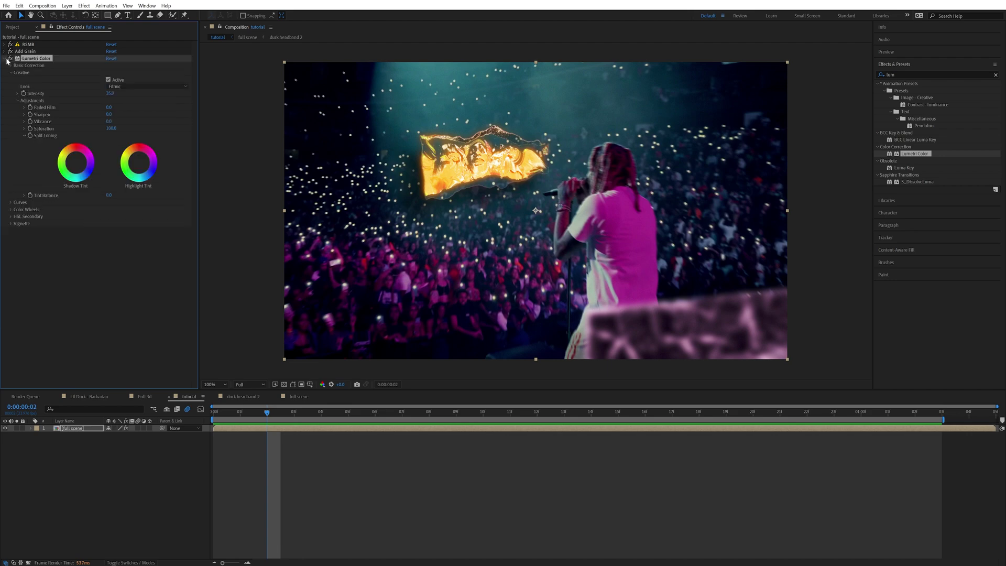
{"action": "left_click", "coordinate": [5, 58]}
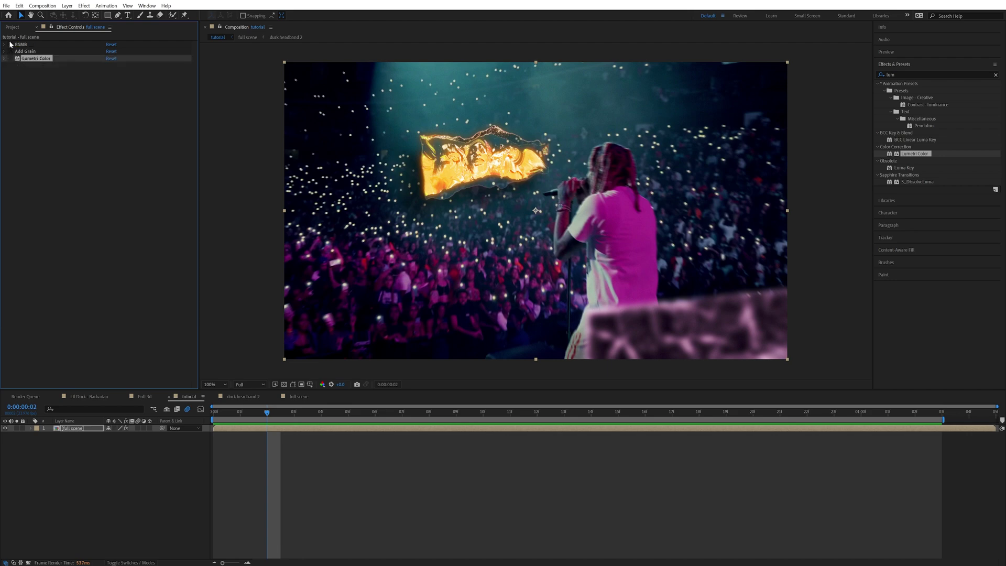
Compare previews of the shot with RSMB, Add Grain and Lumetri Color disabled and with all three enabled again.
{"action": "key", "text": "space"}
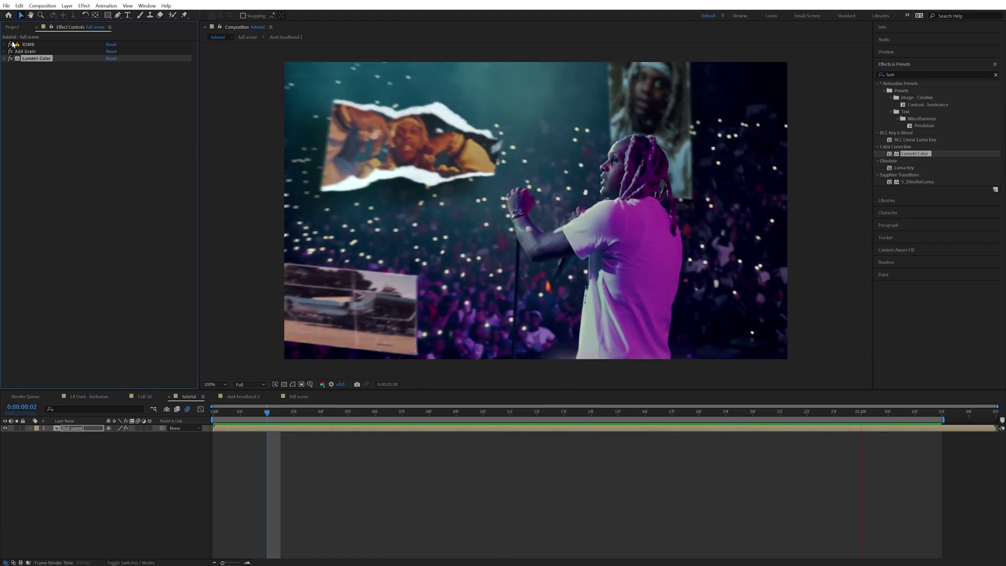
{"action": "left_click_drag", "start_coordinate": [10, 44], "coordinate": [10, 58]}
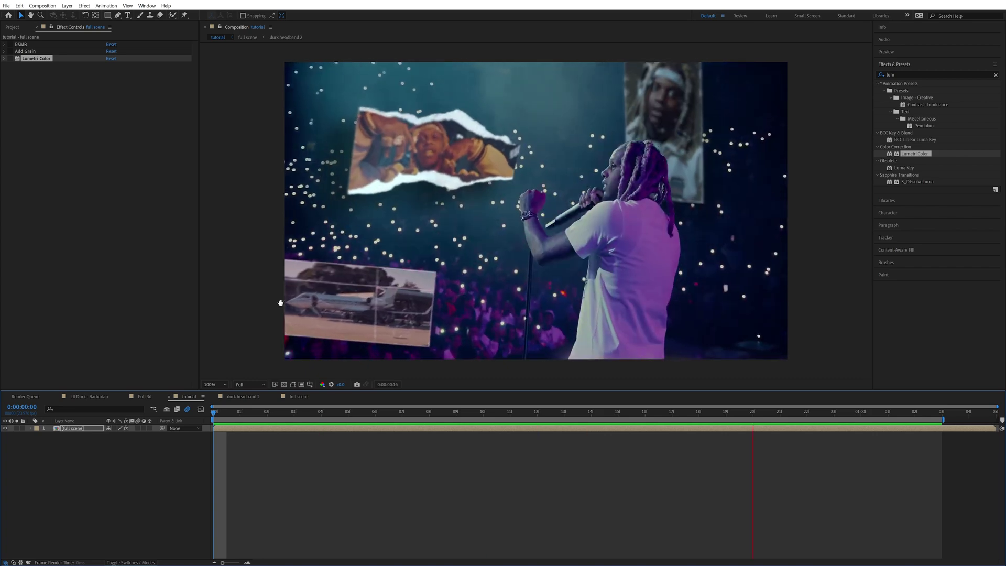
{"action": "key", "text": "space"}
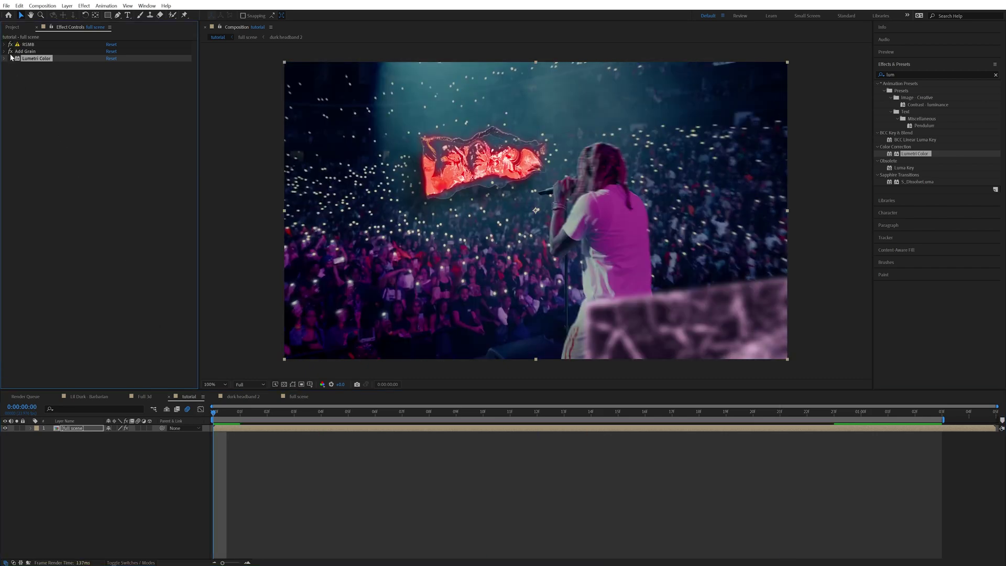
{"action": "key", "text": "space"}
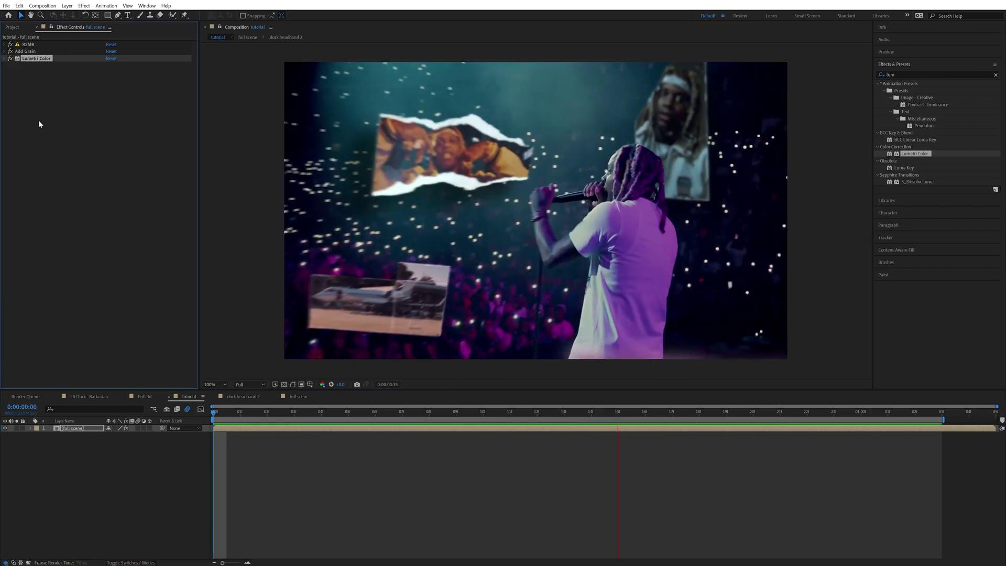